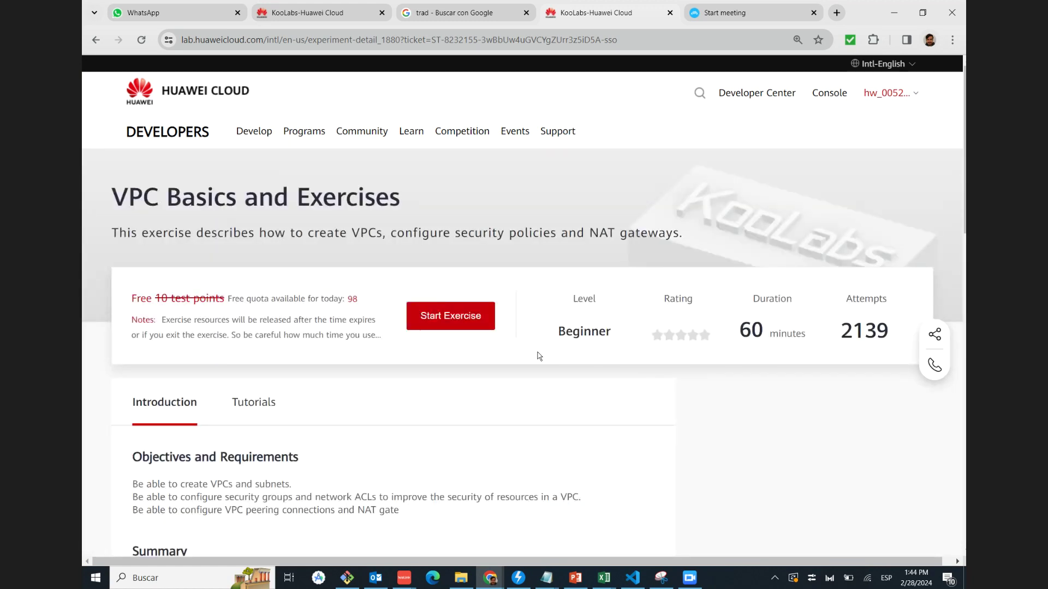
Launch the VPC Basics and Exercises lab and dismiss the screen resolution notice
scroll(452, 257, down, 1)
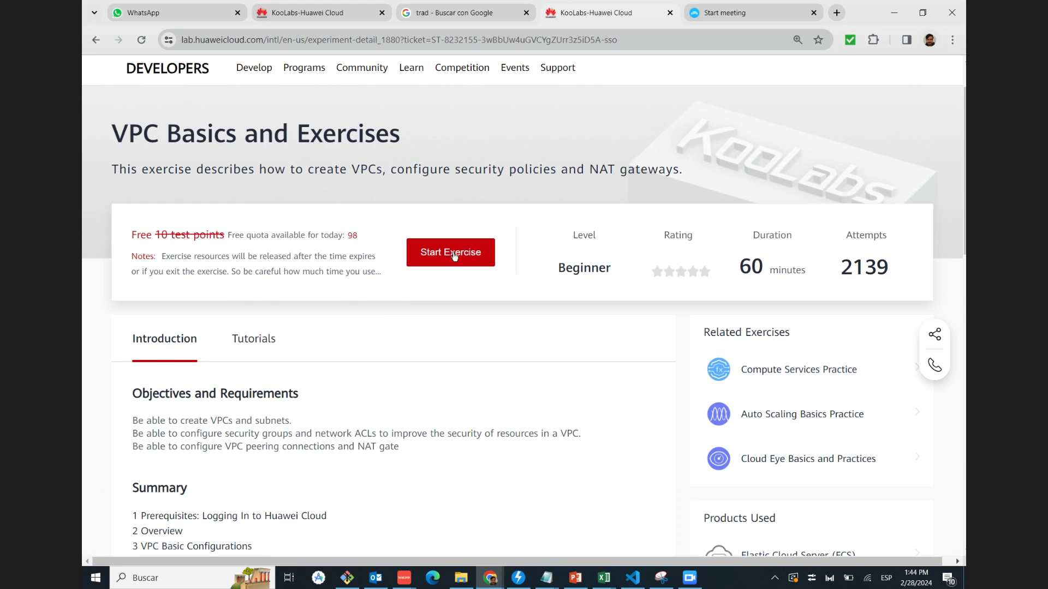
click(452, 253)
scroll(394, 266, down, 3)
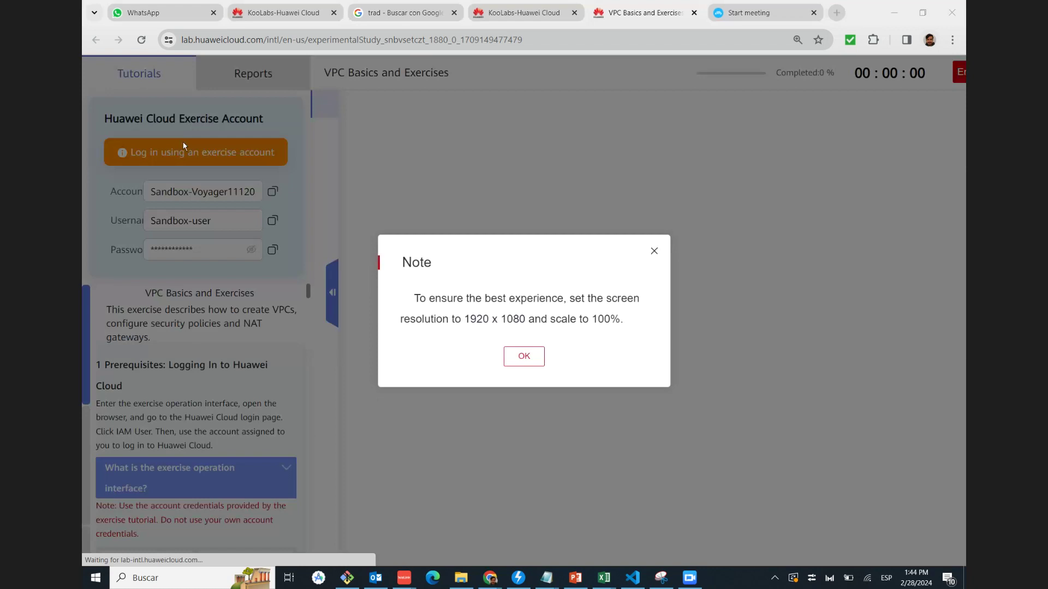
click(531, 368)
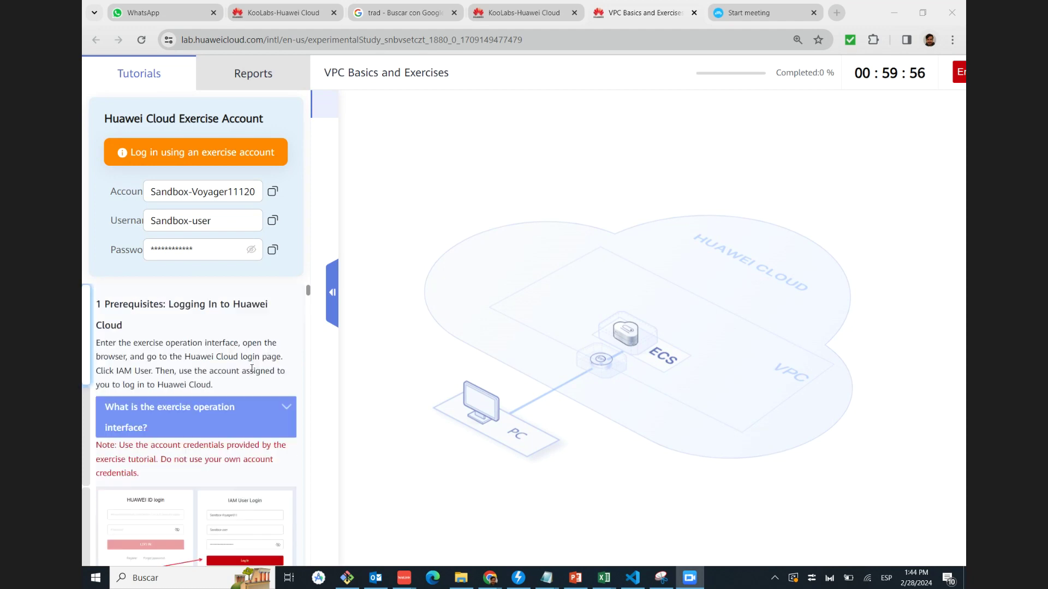
Switch to the lab's remote desktop and launch Google Chrome to the Huawei Cloud login page
click(316, 131)
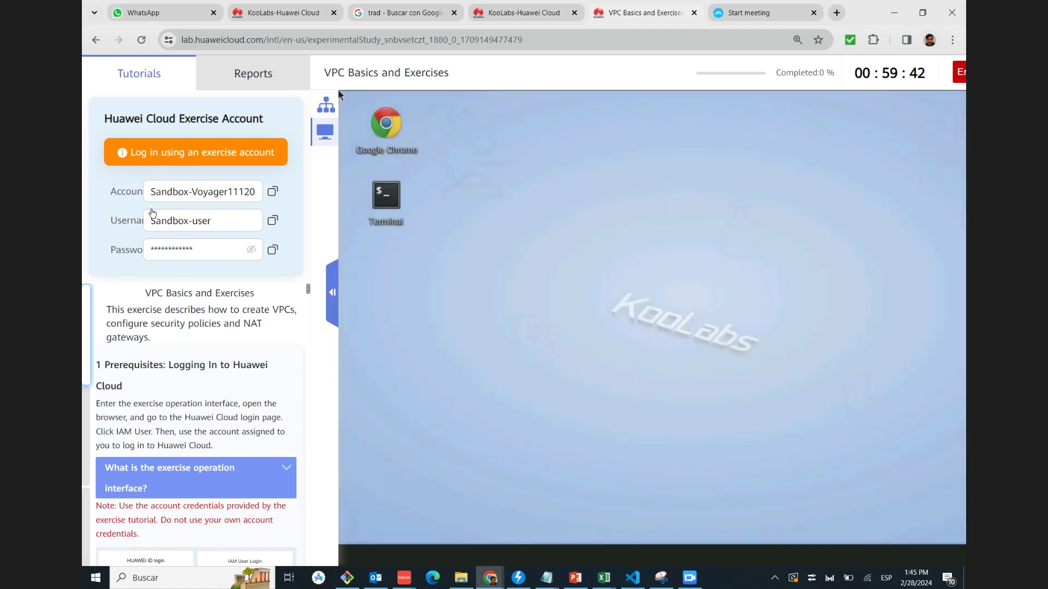
double_click(383, 125)
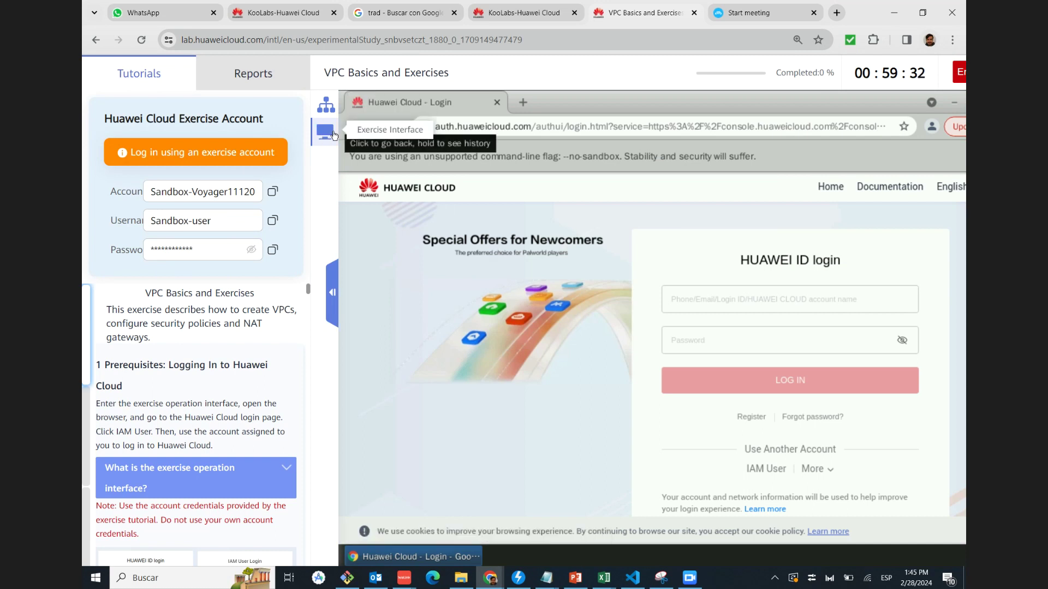
Switch the login form to IAM user and paste the exercise account's tenant name
click(760, 468)
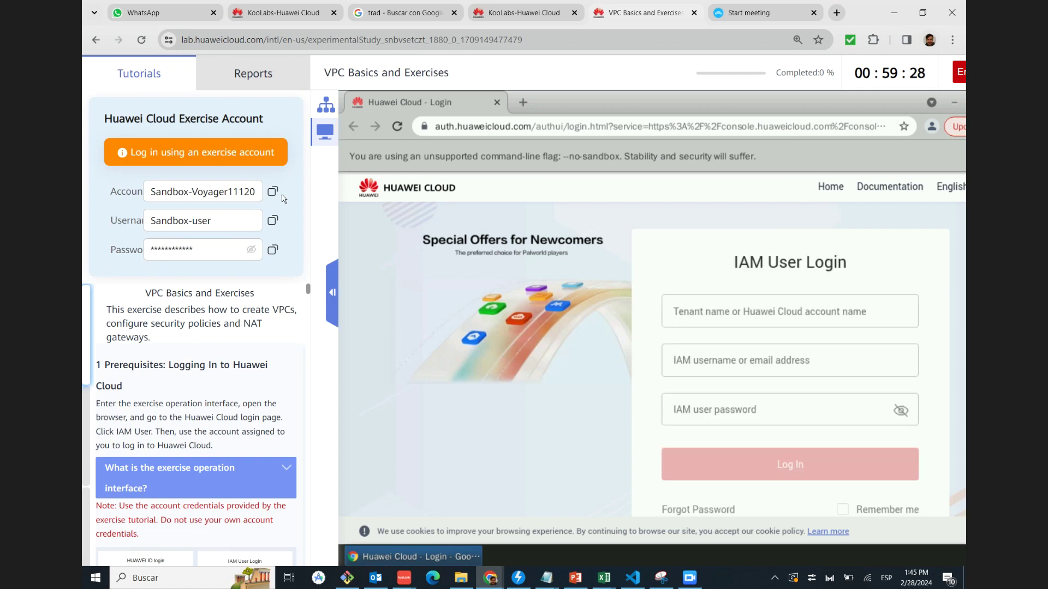
click(788, 313)
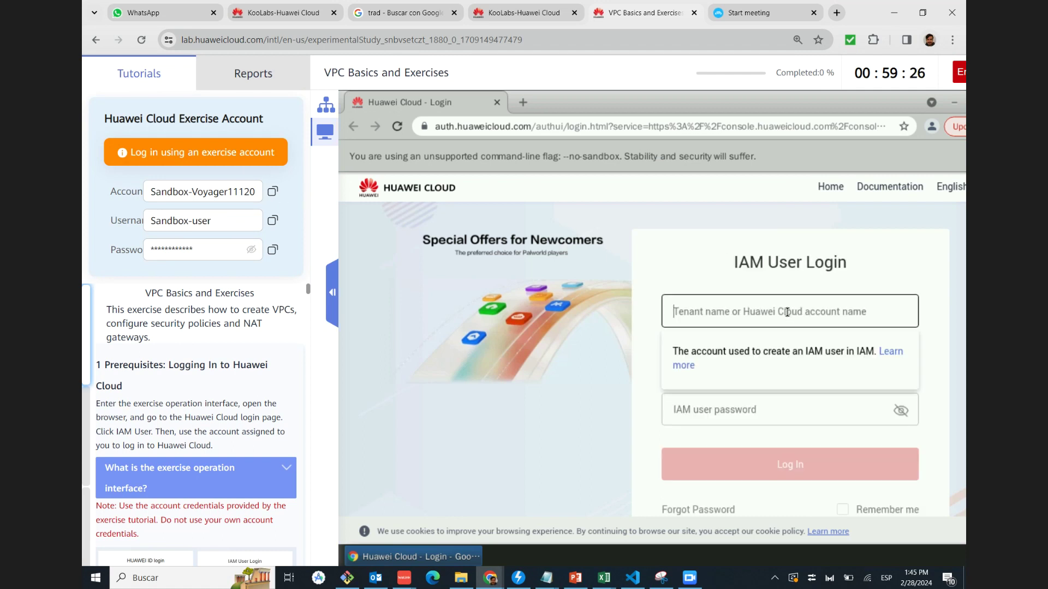
text(Sandbox-Voyager11120)
Paste the exercise IAM username and password from the lab panel and log in
click(273, 220)
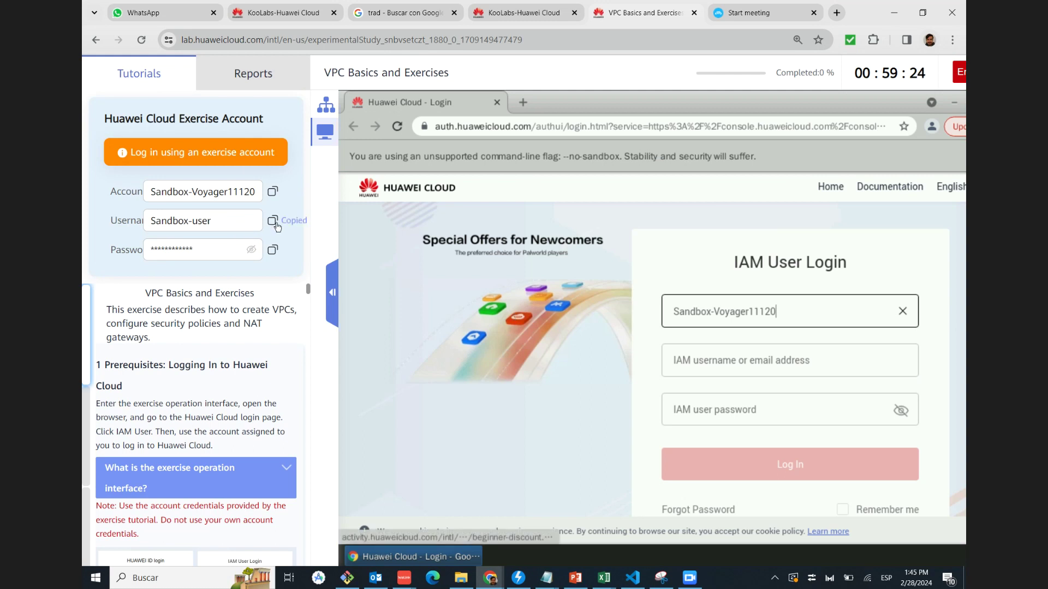
click(791, 365)
key(ctrl+v)
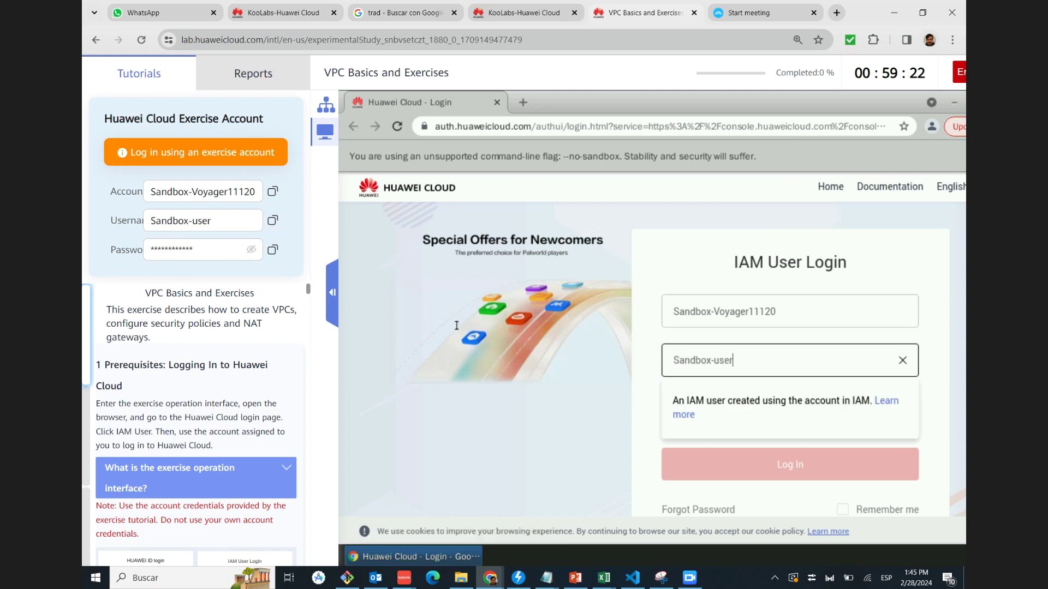
click(705, 407)
key(ctrl+v)
click(710, 456)
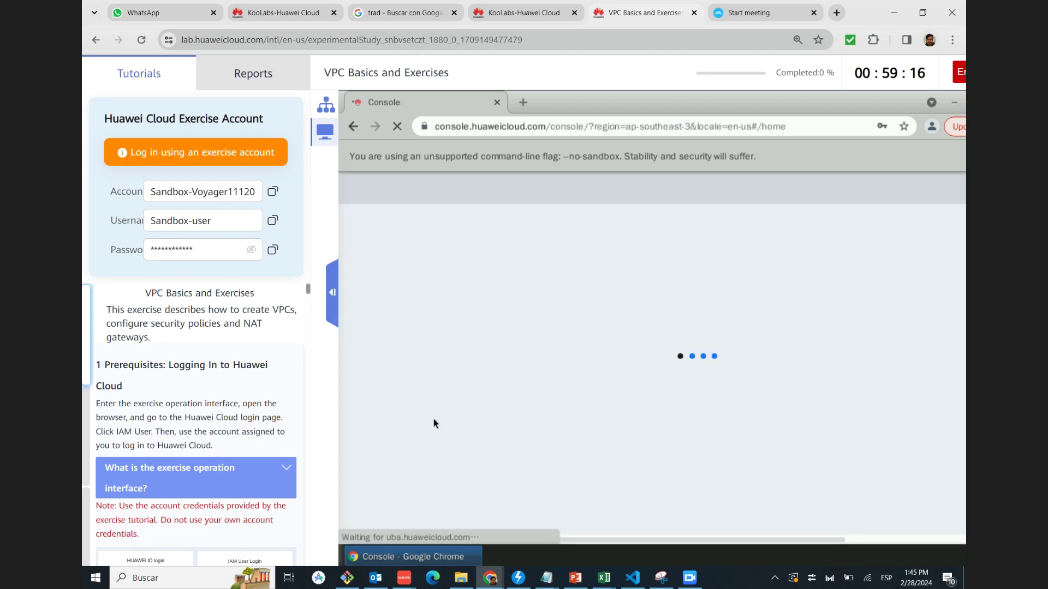
scroll(236, 390, down, 3)
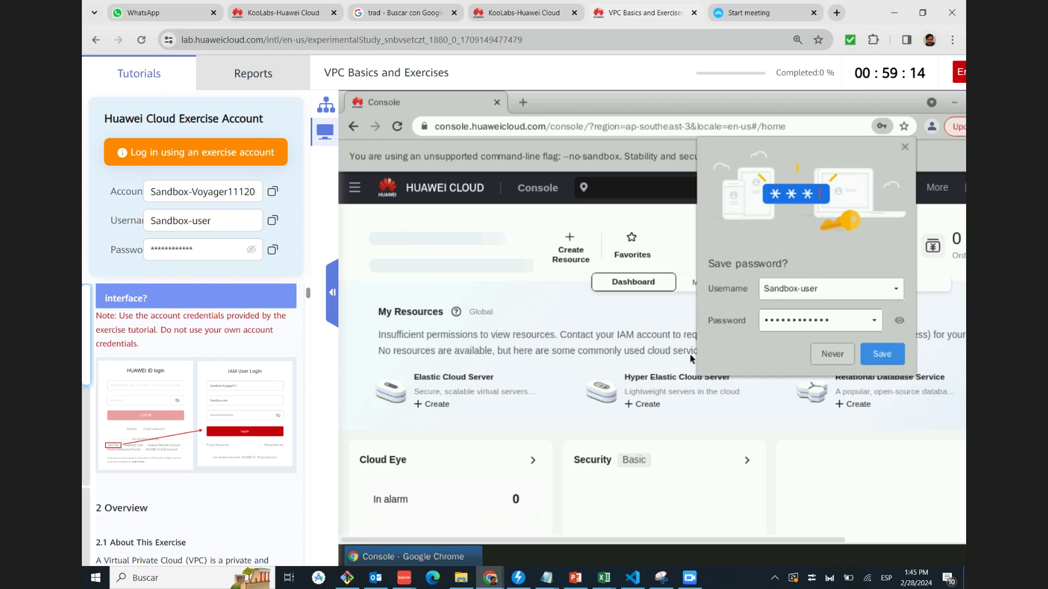
scroll(224, 392, down, 2)
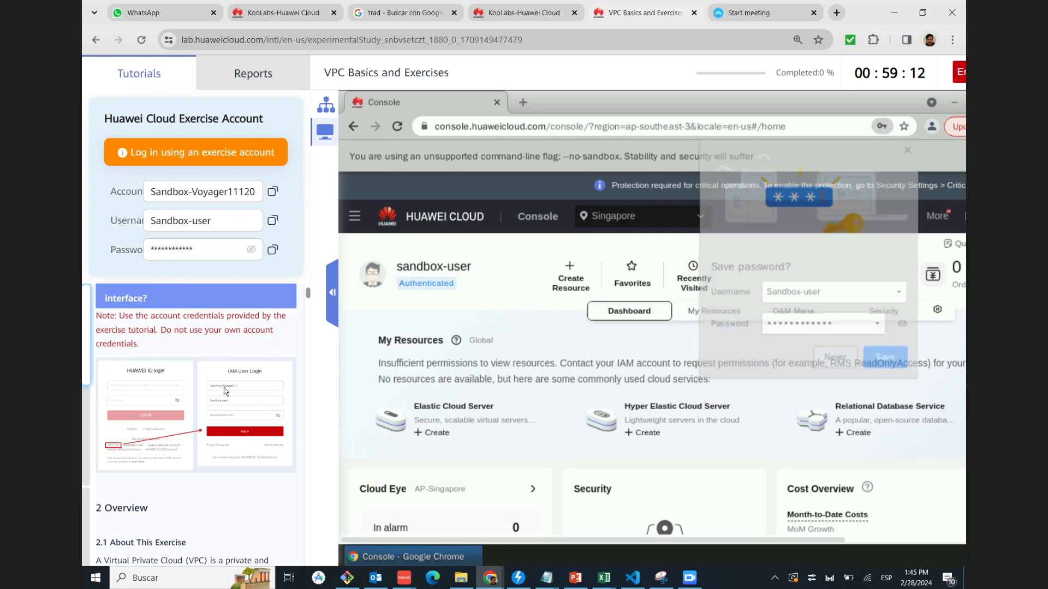
scroll(223, 388, up, 3)
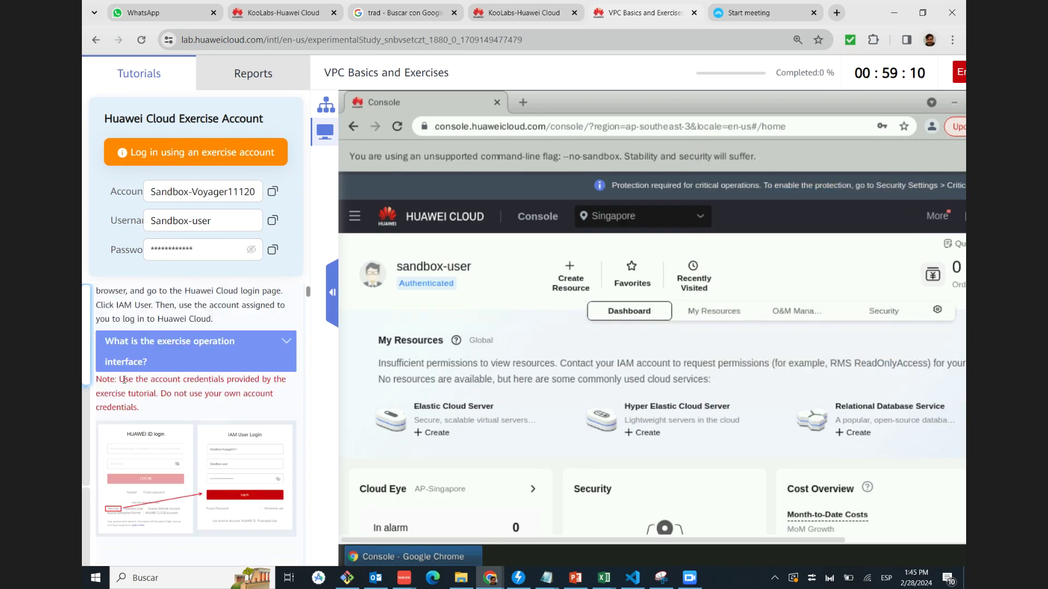
Read the tutorial overview and view the enlarged VPC architecture diagram
scroll(179, 381, down, 3)
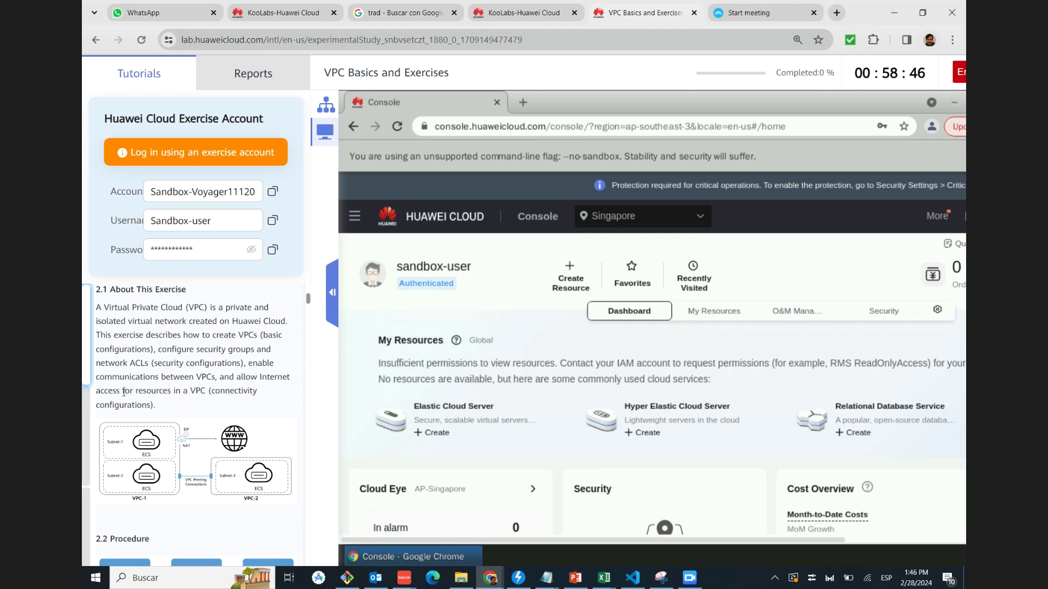
scroll(104, 361, down, 1)
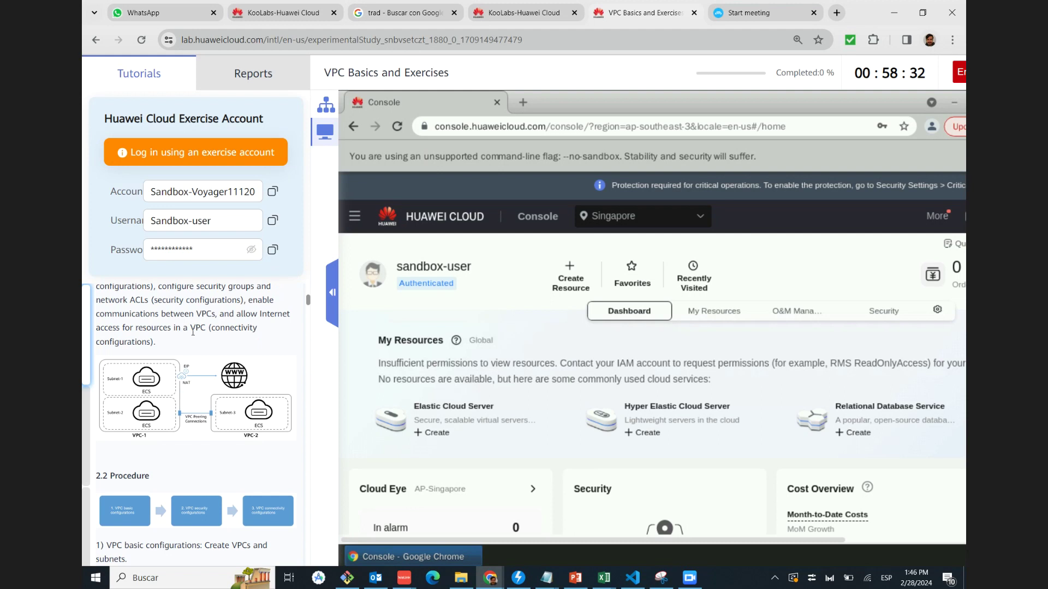
scroll(195, 342, down, 1)
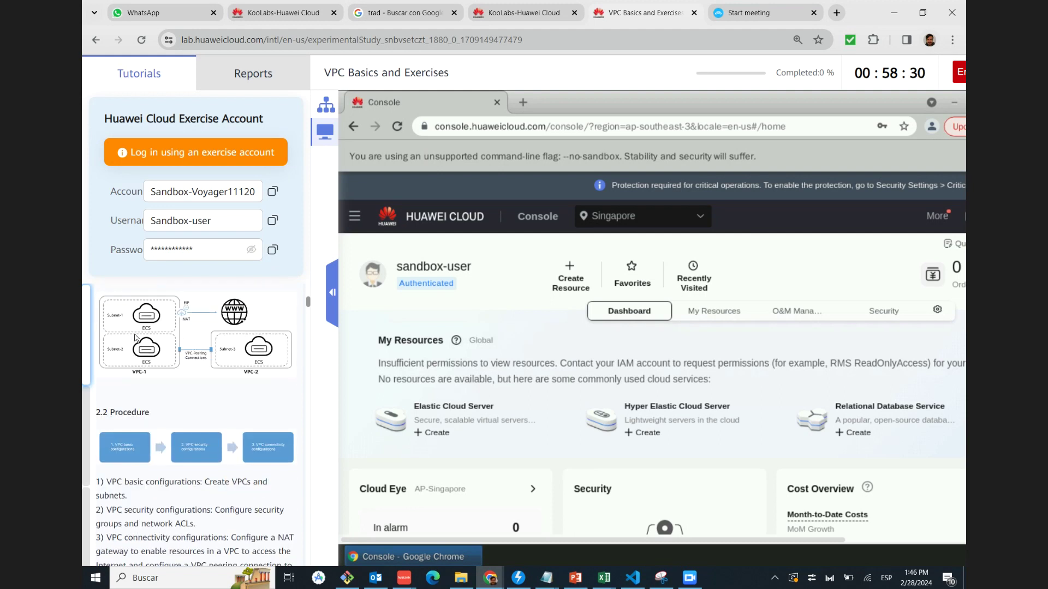
click(194, 344)
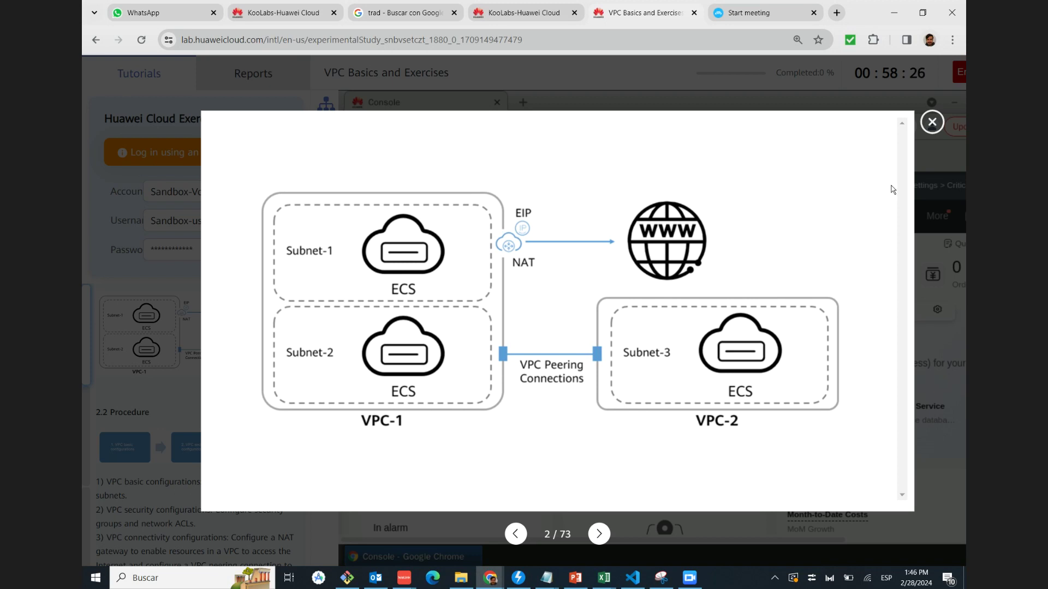
click(932, 122)
View the enlarged 2.2 Procedure diagram in the tutorial
scroll(186, 433, down, 3)
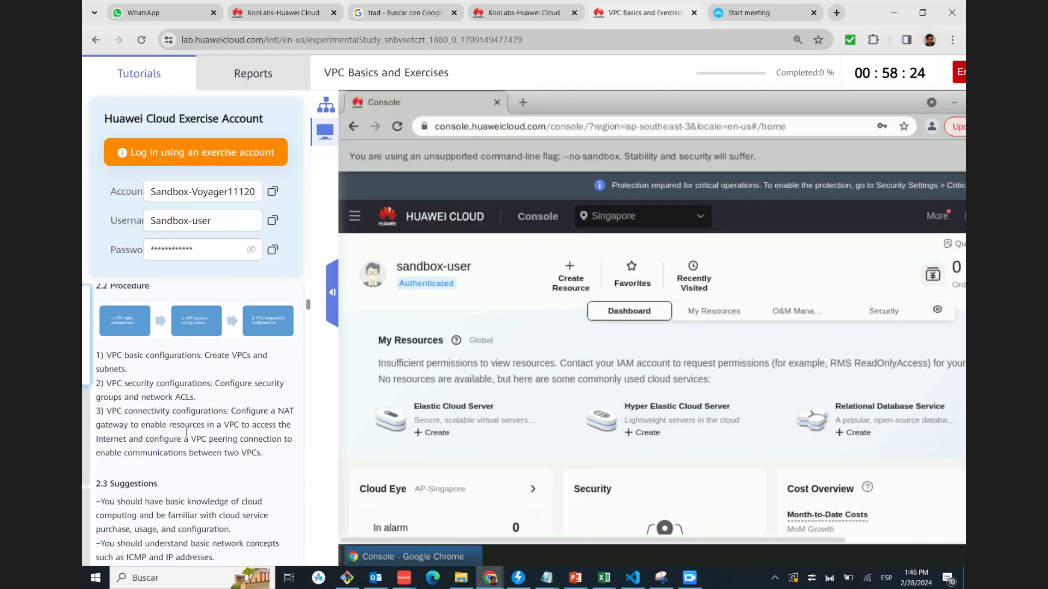
click(148, 330)
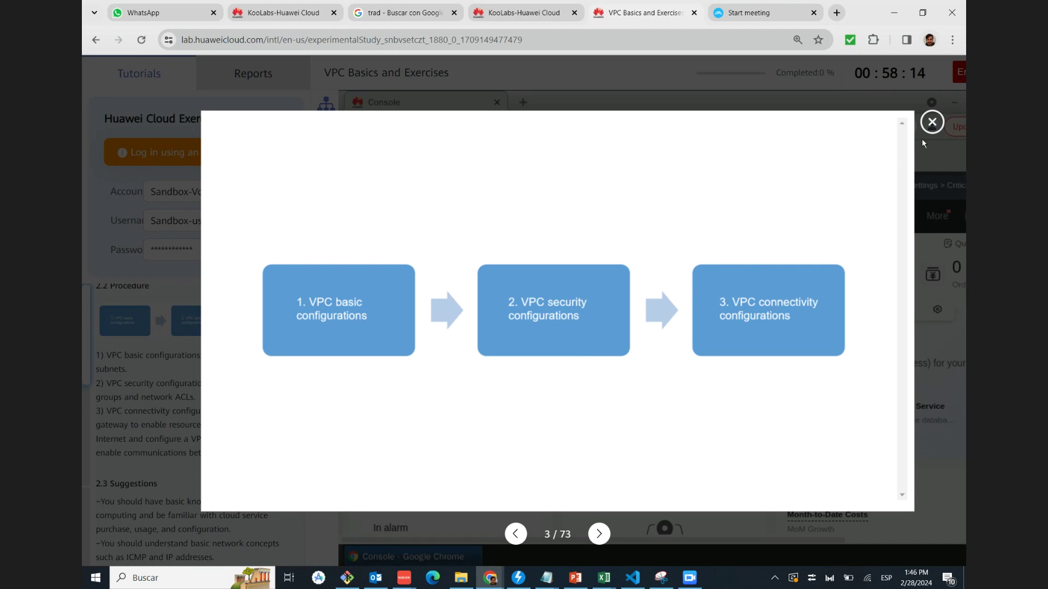
click(931, 123)
Scroll the tutorial down to Step 1, Create a VPC
scroll(142, 346, down, 1)
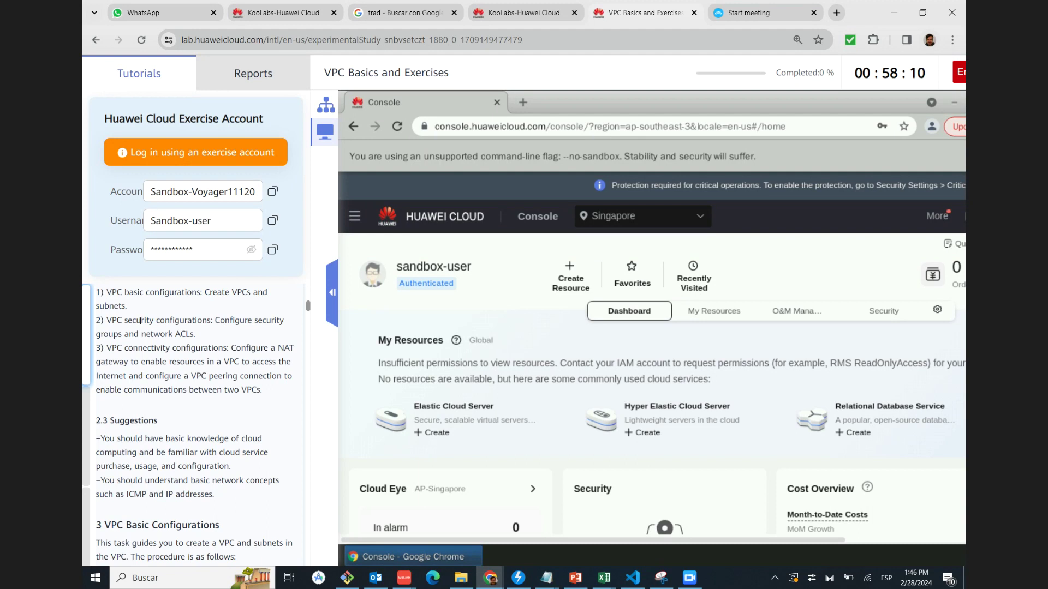
scroll(159, 315, down, 1)
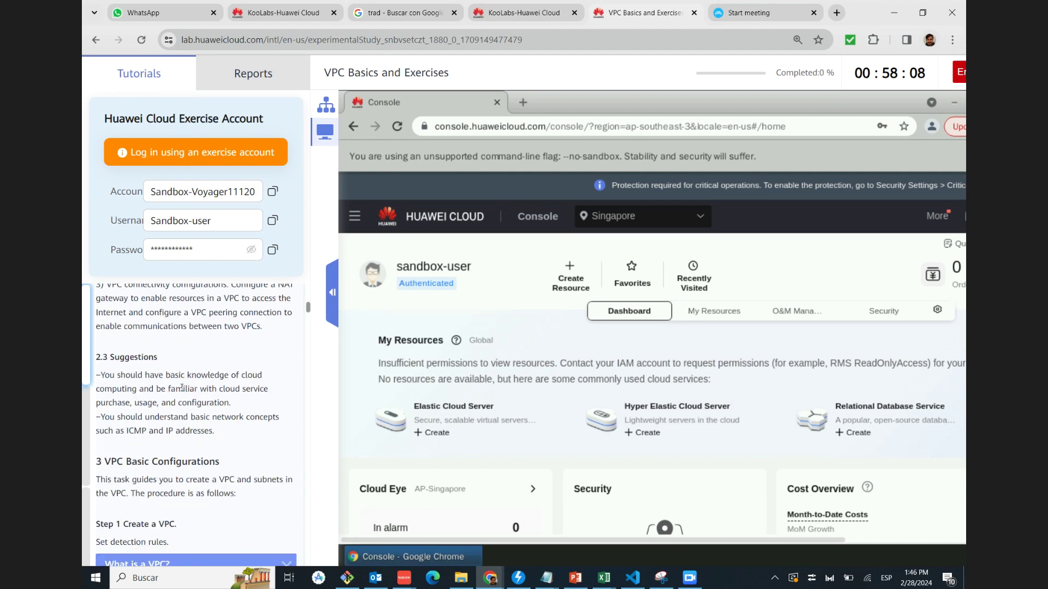
scroll(186, 386, down, 1)
scroll(186, 386, down, 2)
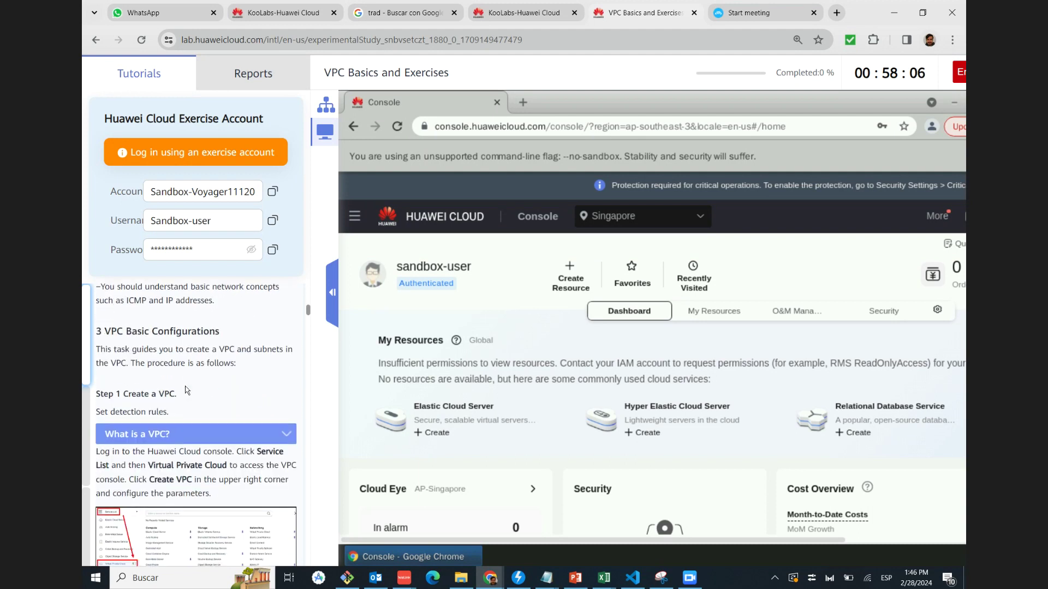
scroll(190, 374, up, 1)
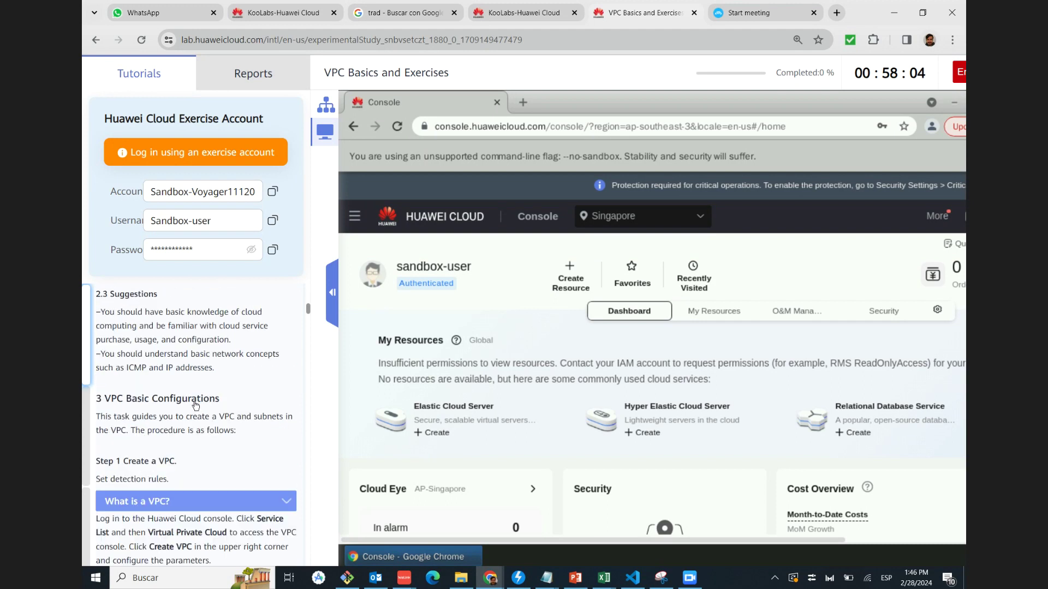
scroll(195, 406, up, 2)
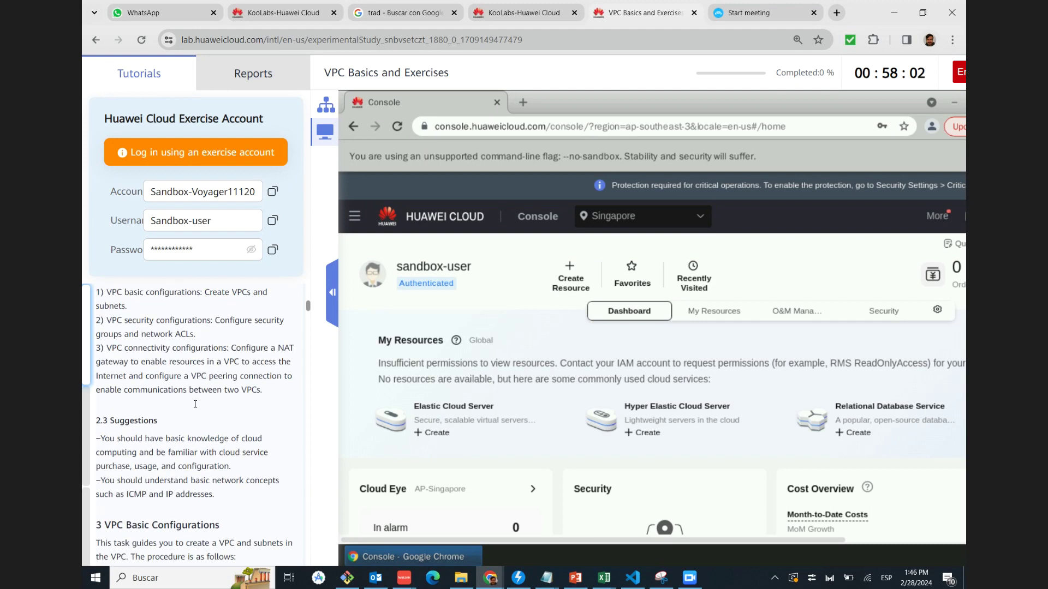
scroll(195, 407, down, 4)
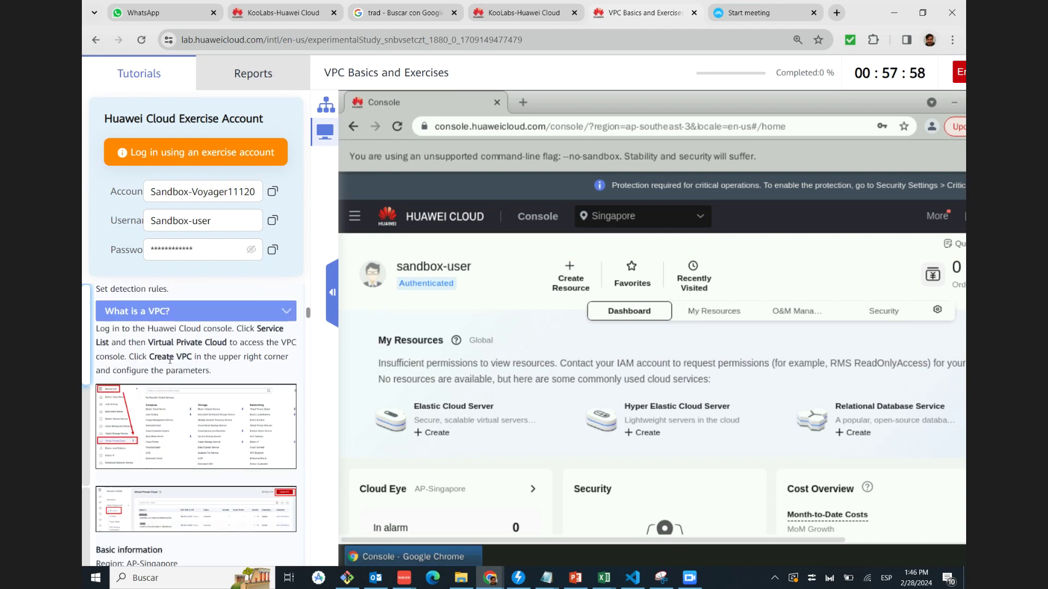
scroll(170, 361, down, 3)
scroll(231, 361, up, 3)
scroll(155, 370, up, 1)
scroll(133, 327, down, 1)
Open the Virtual Private Cloud console from the service list
click(358, 217)
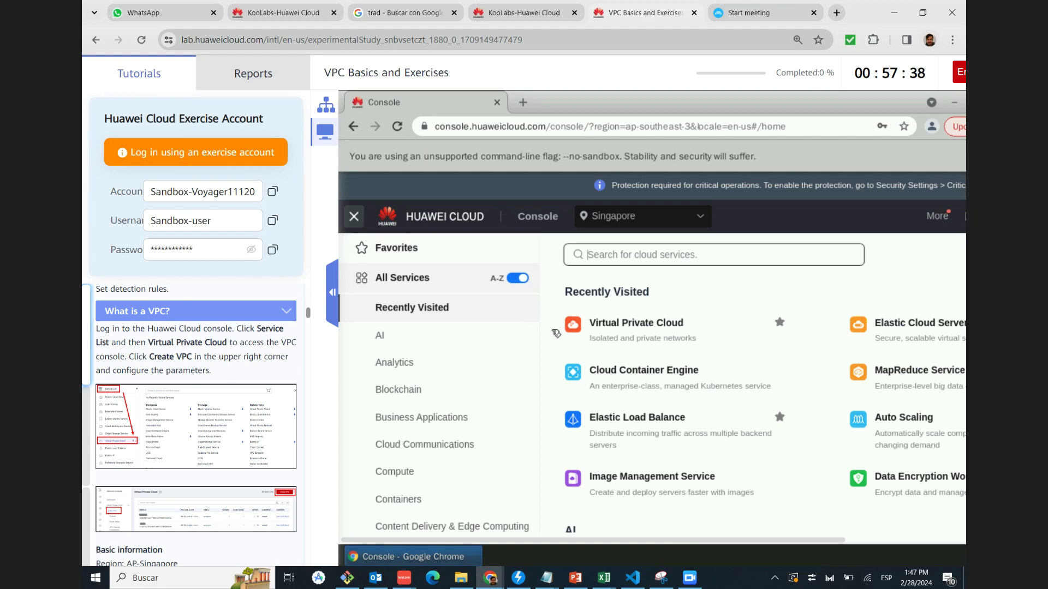
scroll(633, 305, down, 1)
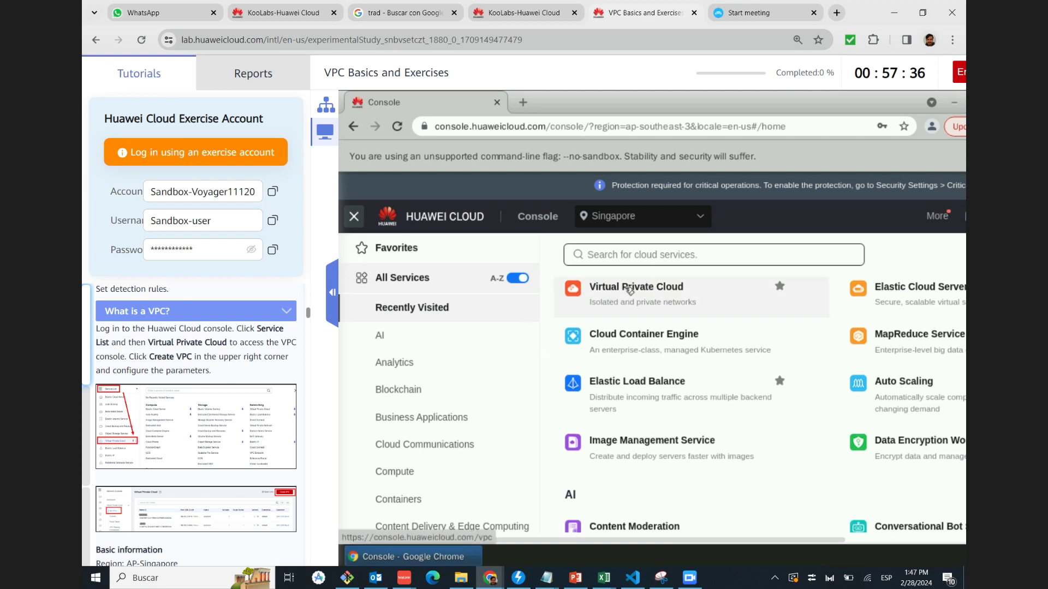
click(628, 289)
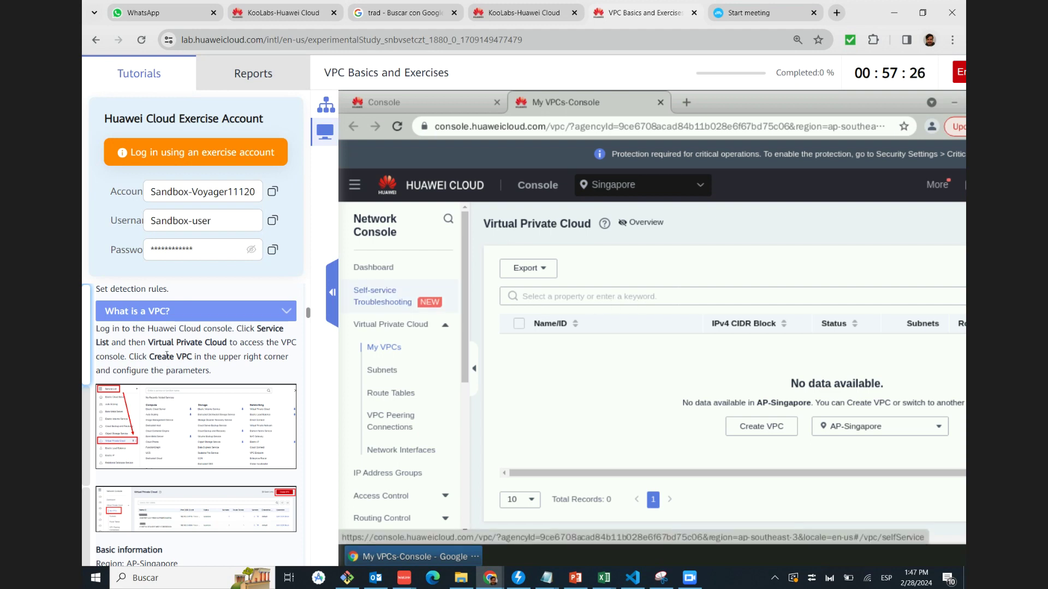
Open the Create VPC form, prefilled with AP-Singapore, vpc-ce8e and 192.168.0.0/16
drag(747, 540, 749, 536)
scroll(779, 538, right, 4)
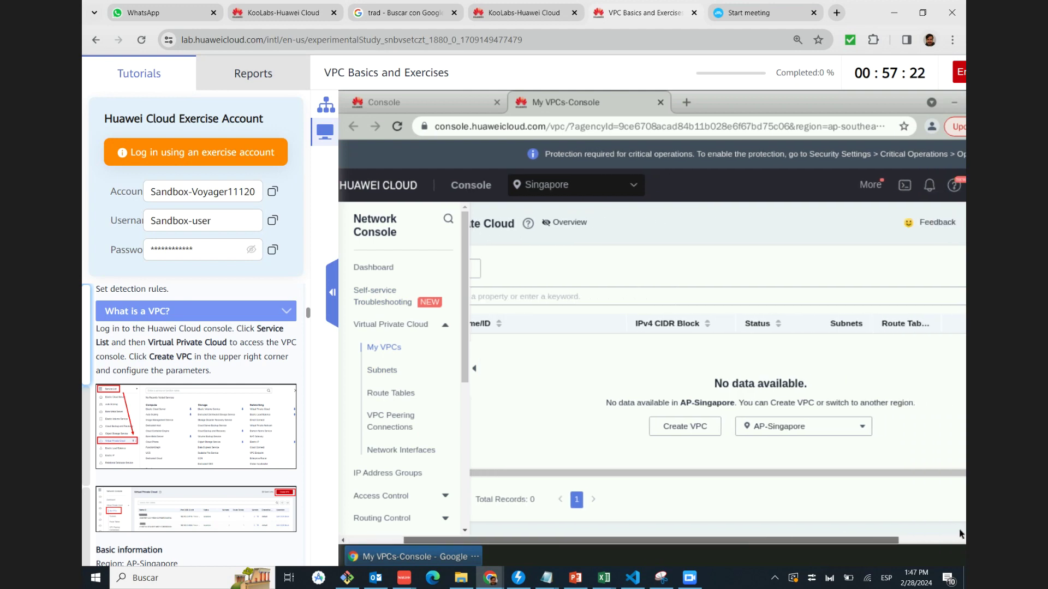
scroll(780, 537, right, 4)
click(936, 224)
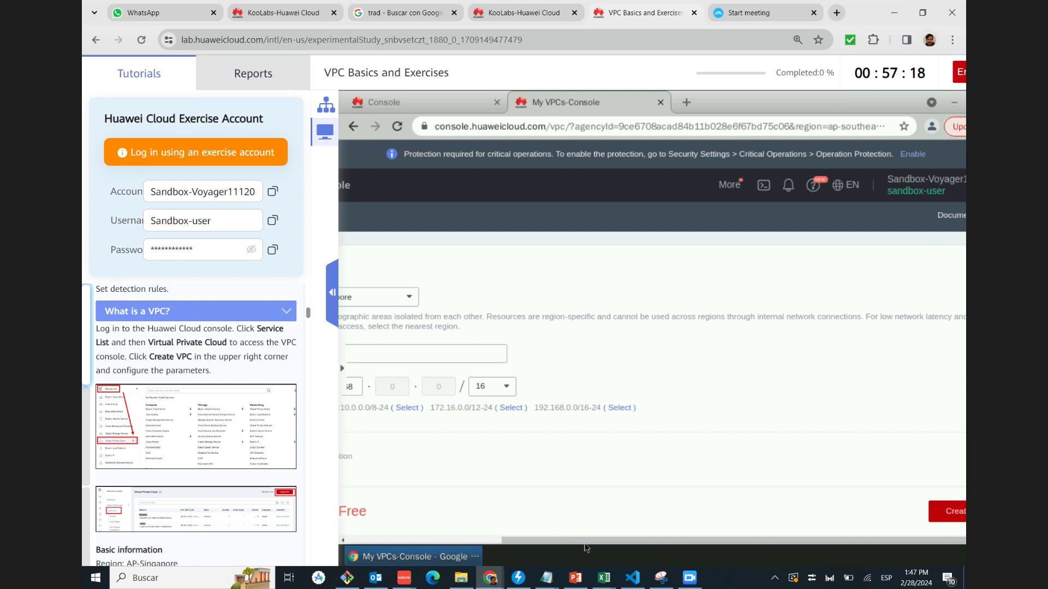
drag(584, 546, 430, 544)
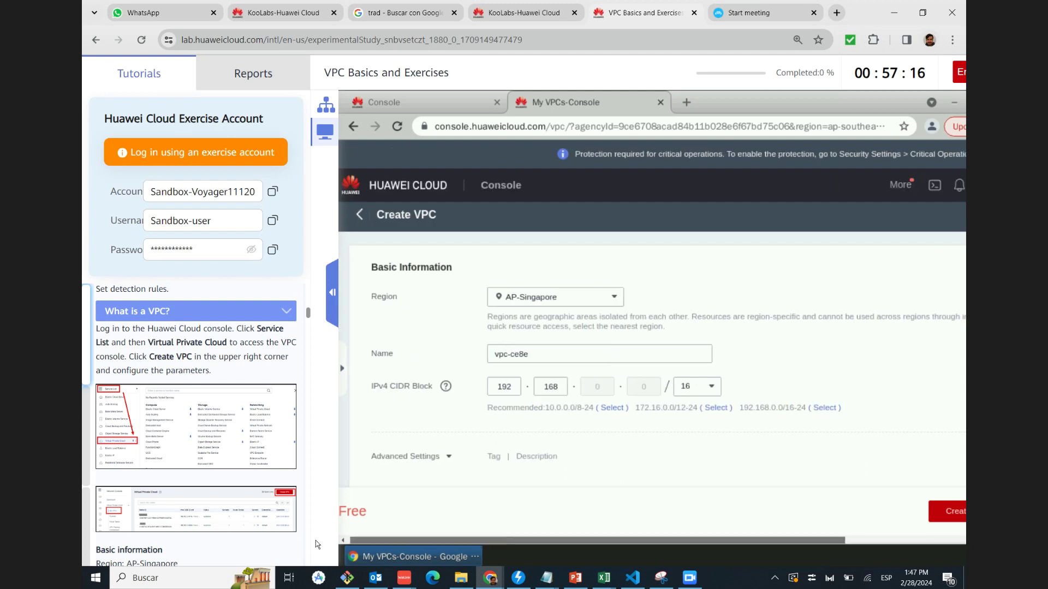
scroll(186, 354, down, 2)
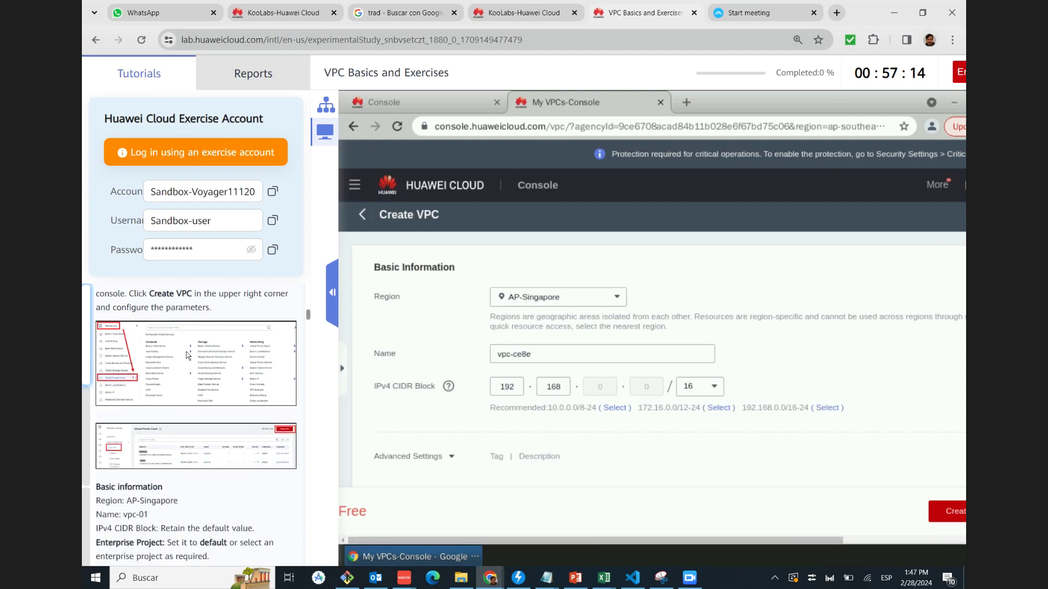
Check the tutorial's service list and VPC list screenshots
click(186, 355)
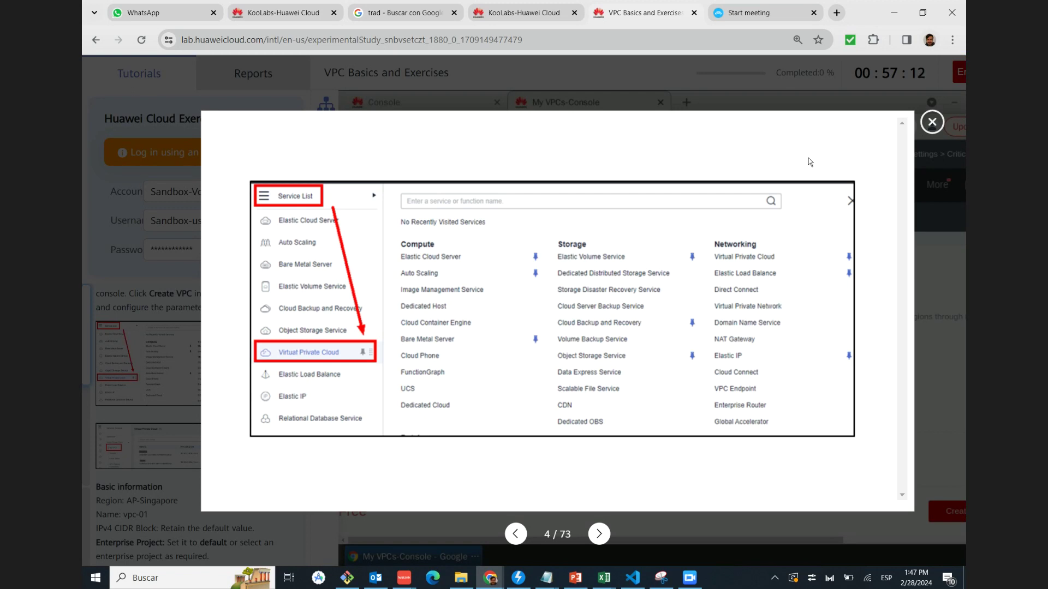
click(932, 123)
scroll(148, 382, down, 1)
click(148, 382)
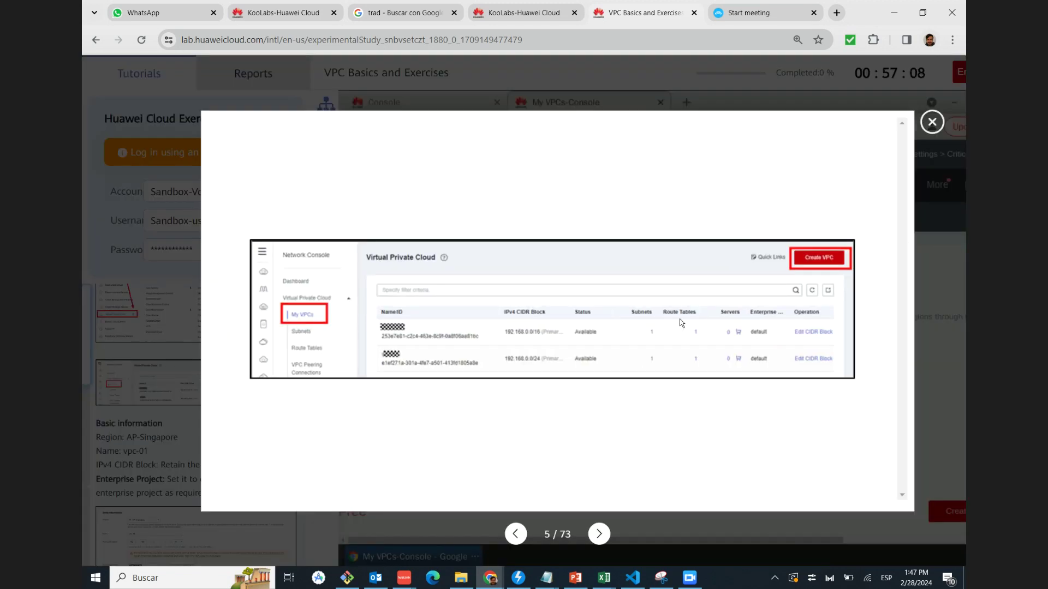
click(932, 123)
scroll(185, 399, down, 2)
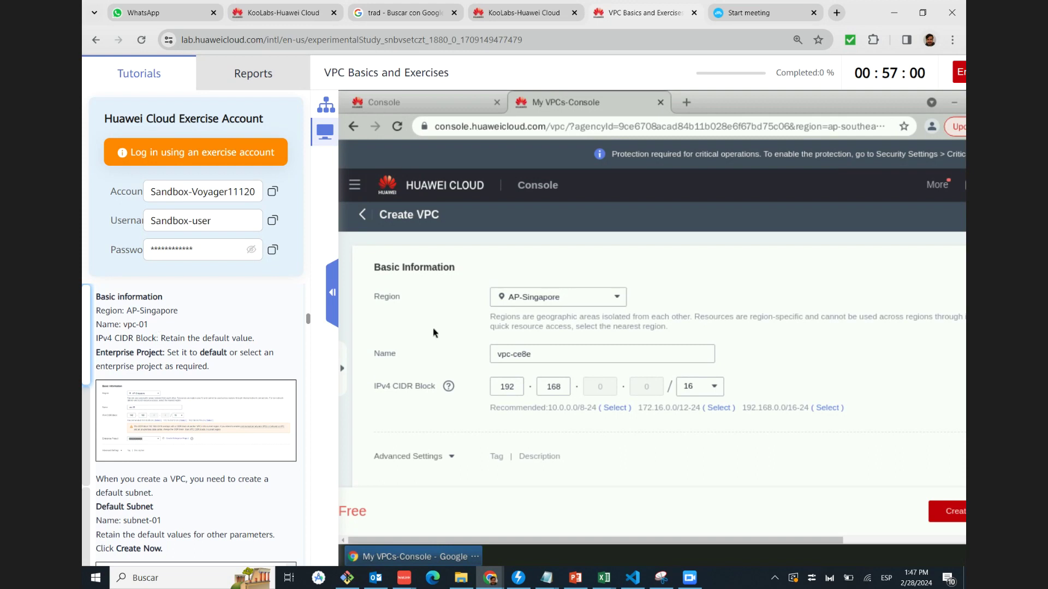
Change the VPC name from vpc-ce8e to vpc-01
click(580, 355)
drag(513, 356, 593, 355)
text(01)
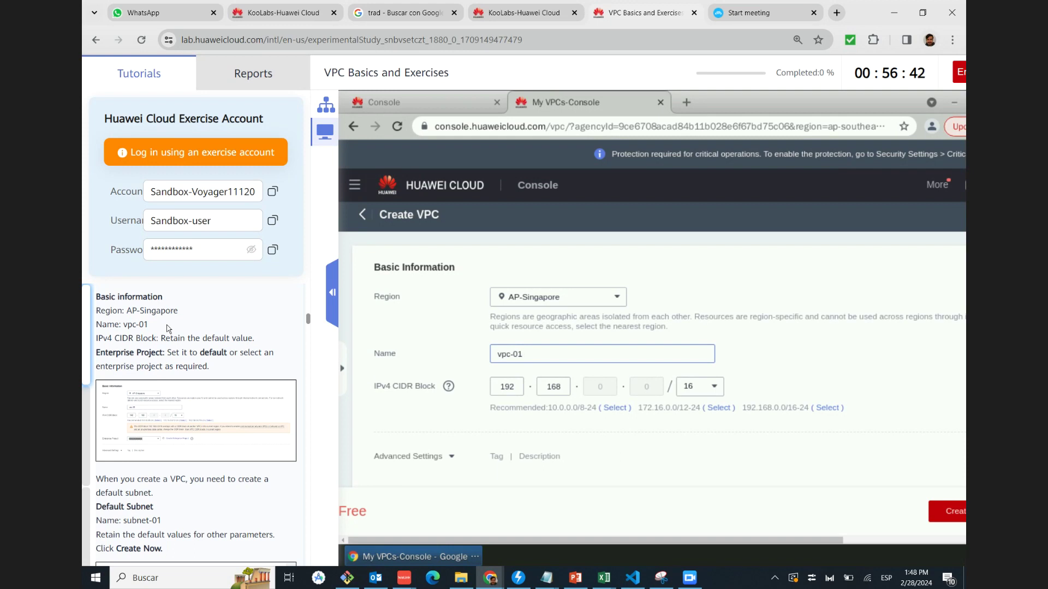
click(553, 434)
Compare the form with the tutorial's basic information screenshot
scroll(552, 433, down, 1)
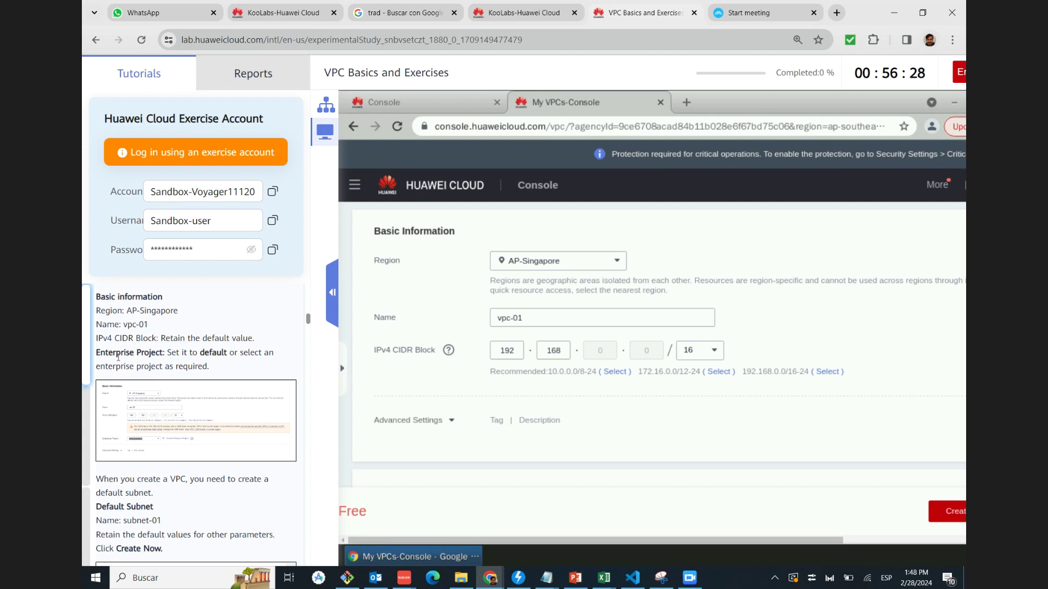
scroll(595, 382, down, 1)
scroll(592, 391, down, 1)
click(196, 421)
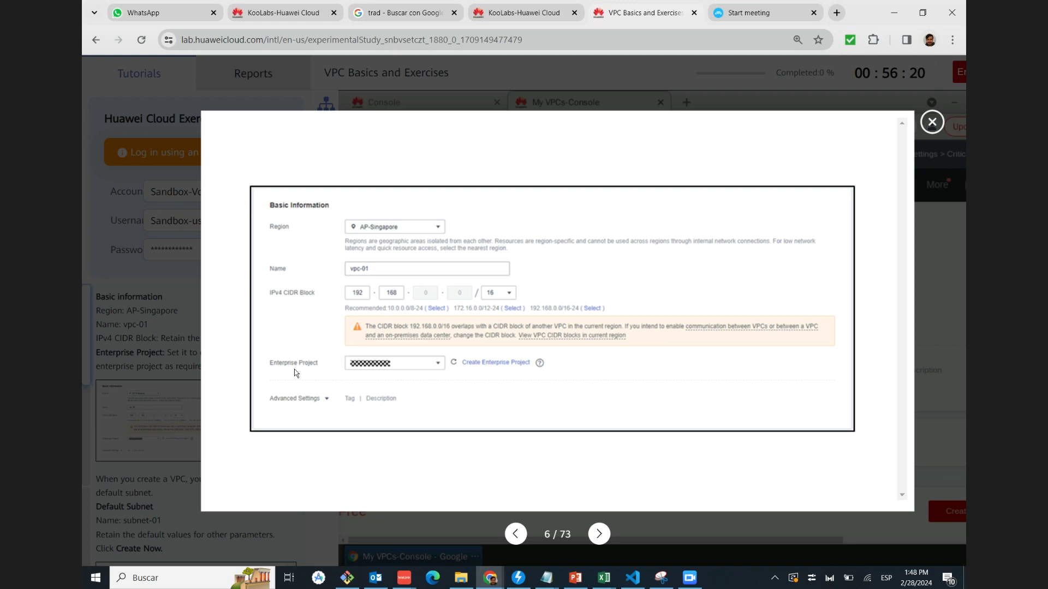
click(932, 122)
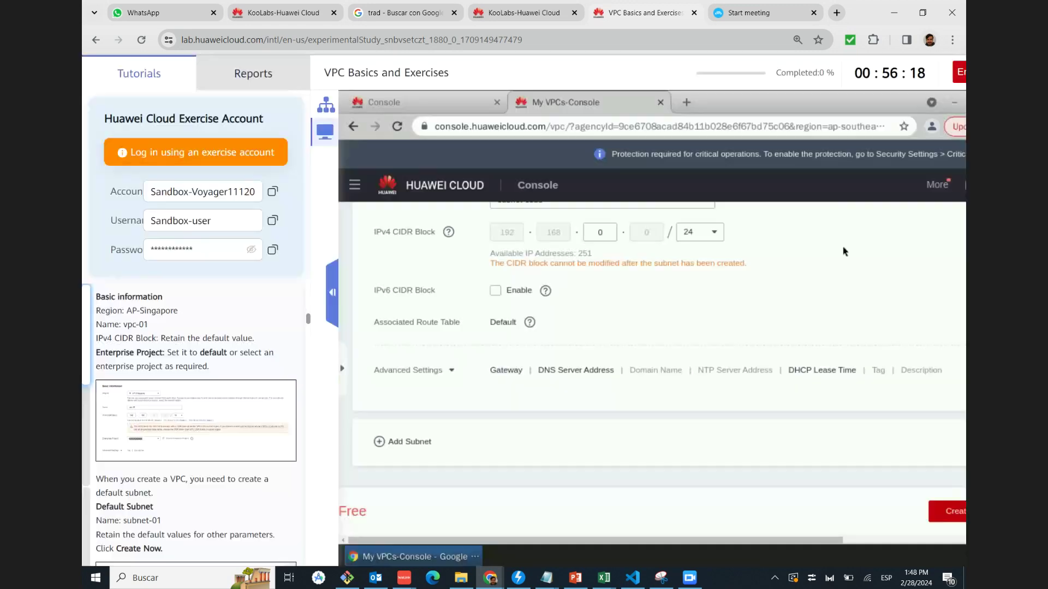
Add a second subnet to the new VPC
scroll(607, 425, up, 1)
scroll(450, 281, up, 1)
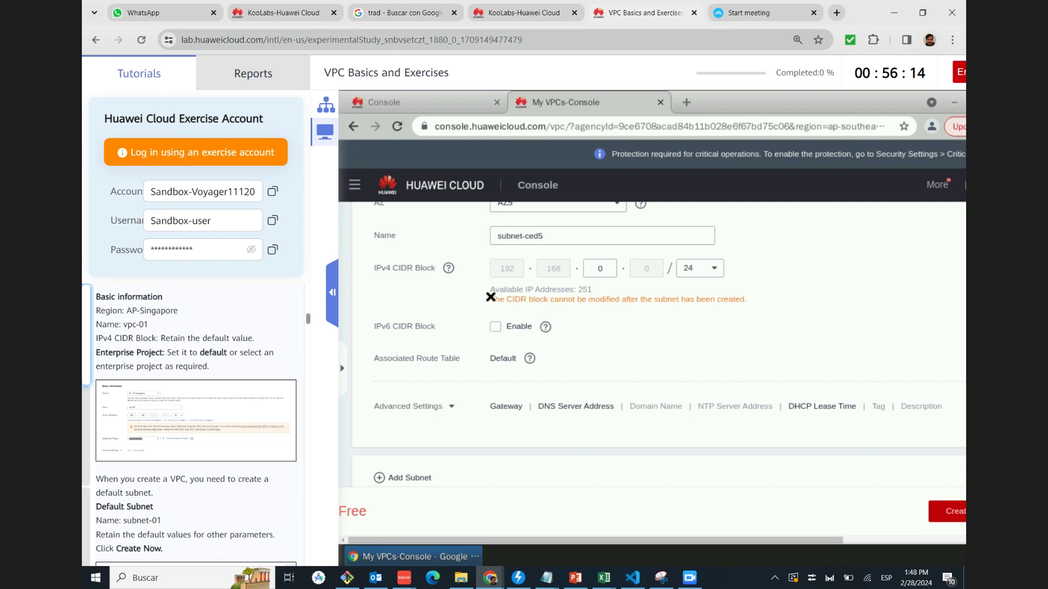
scroll(191, 432, down, 2)
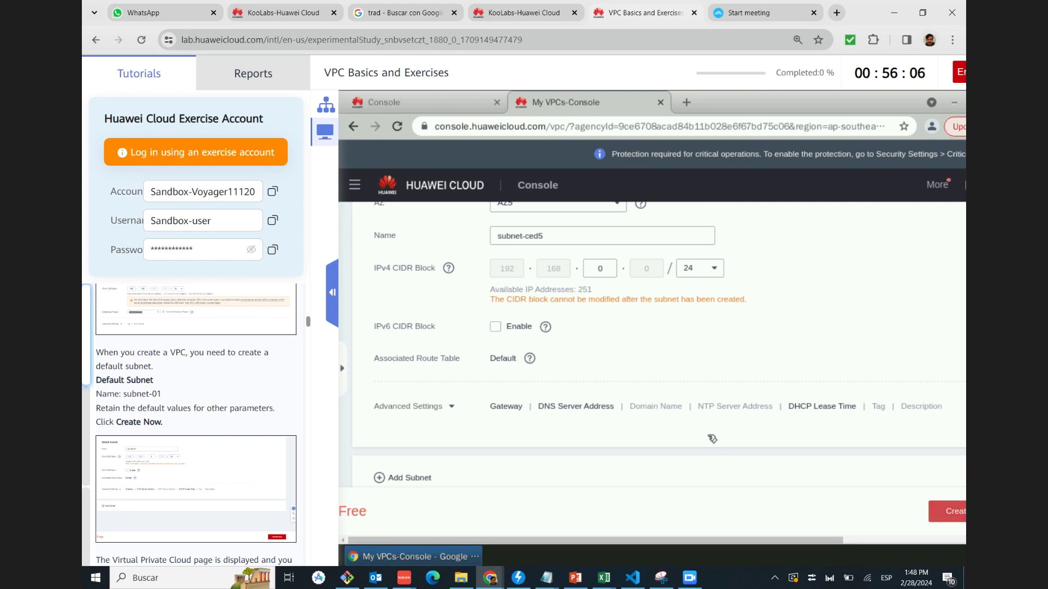
scroll(731, 448, down, 1)
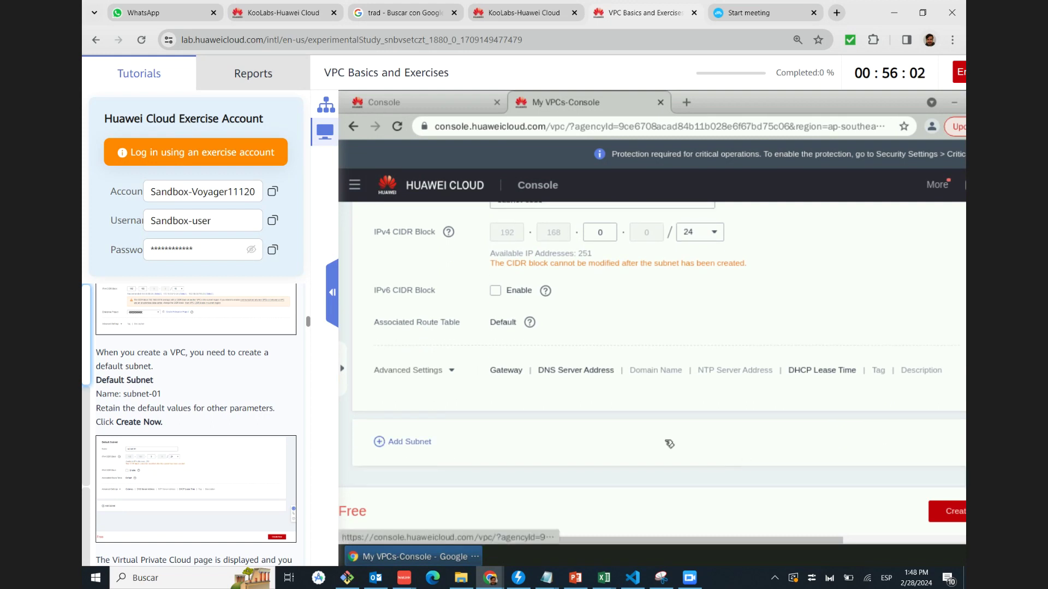
click(380, 442)
Rename the new 192.168.1.0/24 subnet to subnet-01
scroll(634, 431, down, 3)
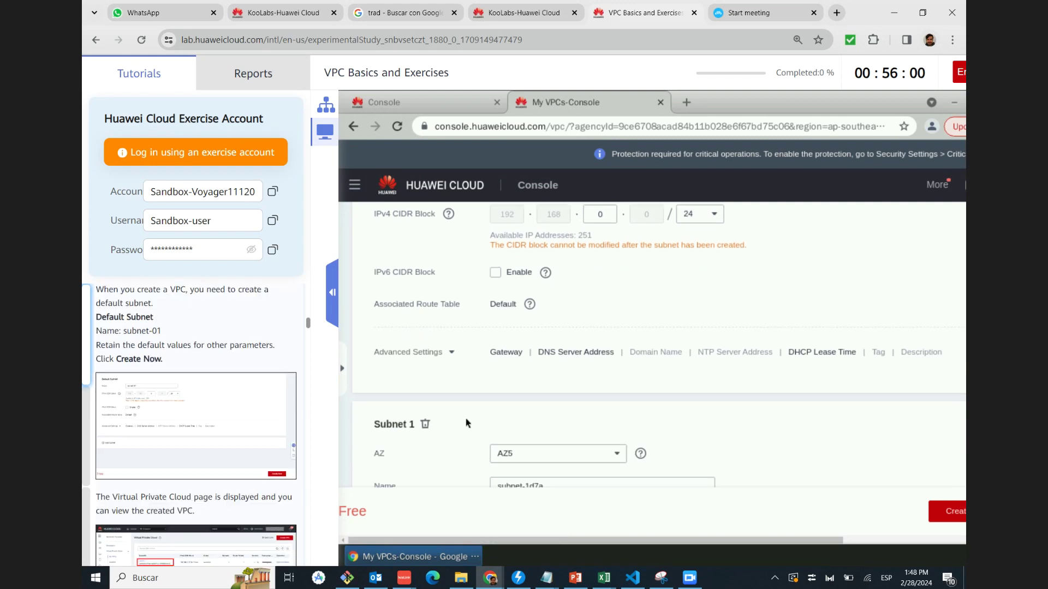
scroll(617, 415, down, 3)
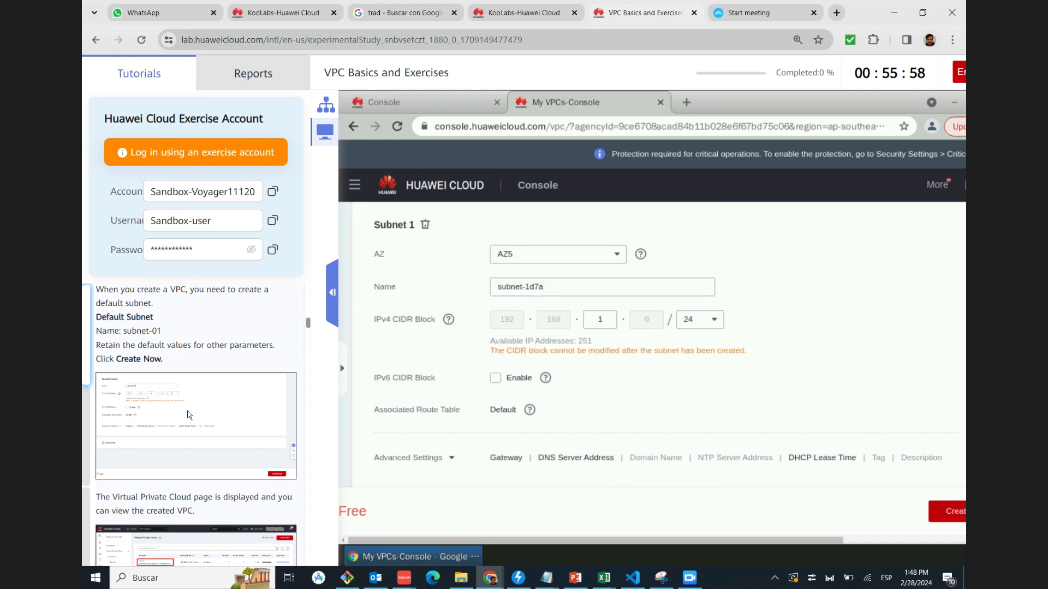
click(198, 406)
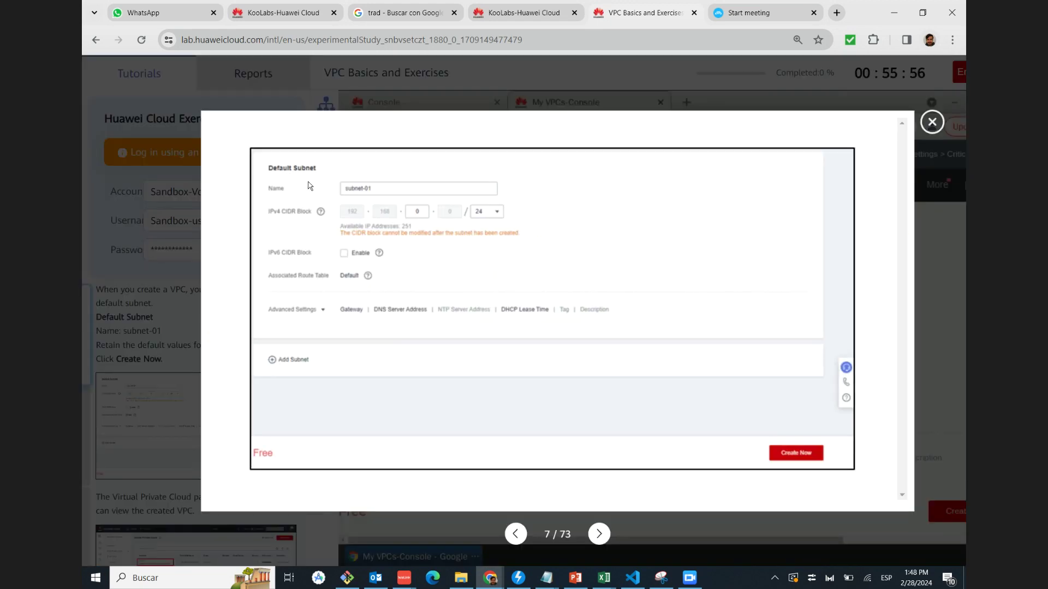
click(932, 122)
scroll(219, 423, down, 1)
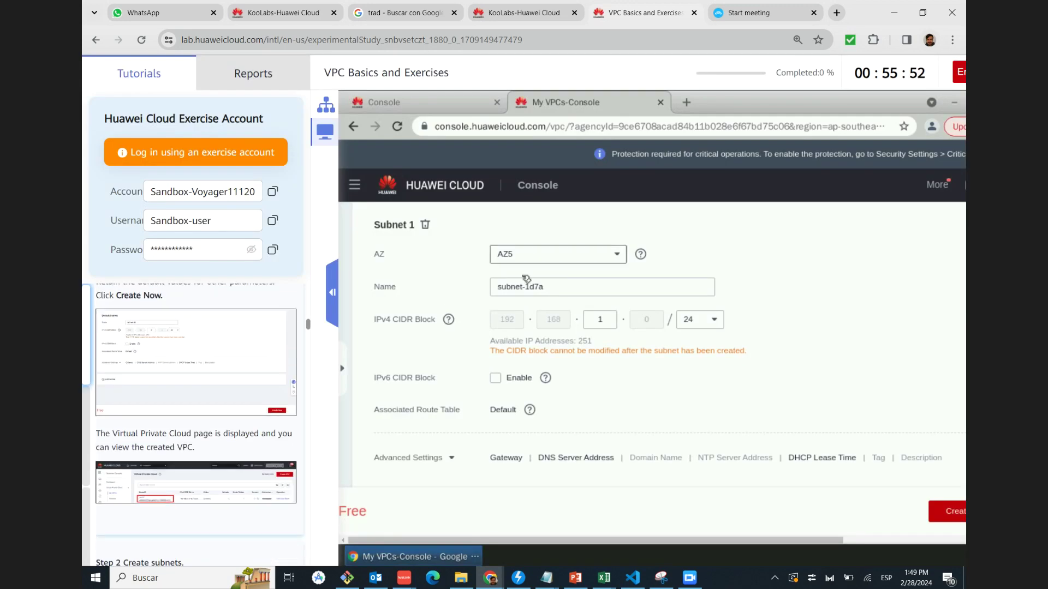
click(559, 287)
drag(526, 287, 539, 287)
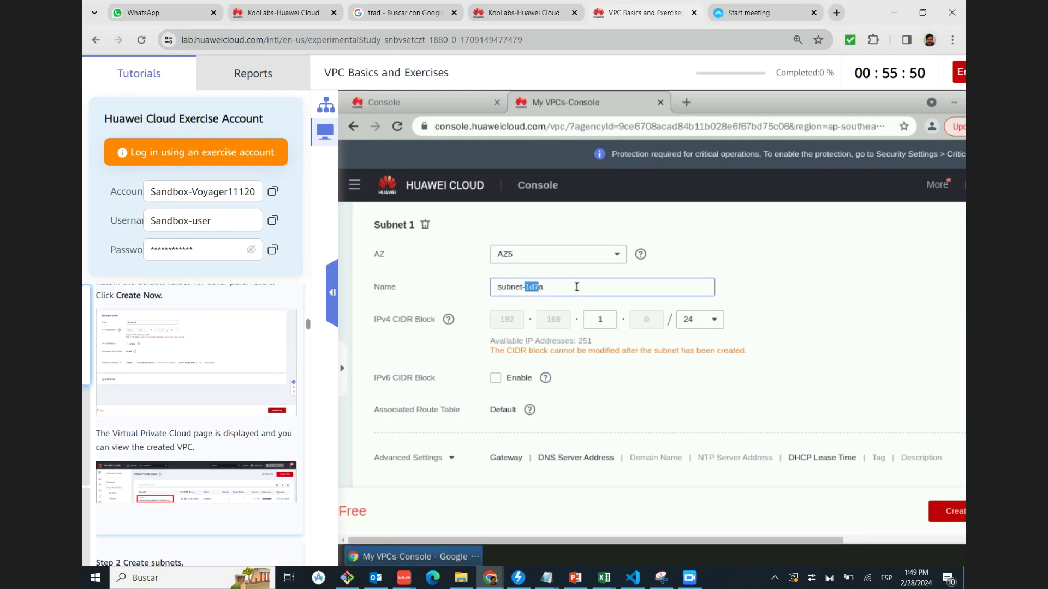
text(01)
Recheck the tutorial's subnet screenshot and submit the VPC with Create Now
click(167, 348)
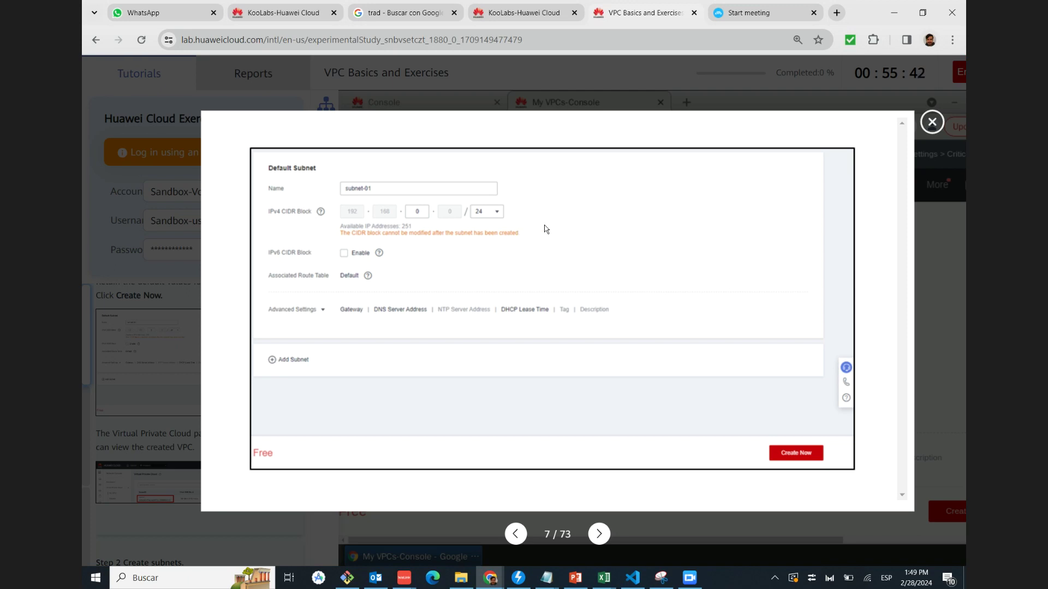
click(931, 125)
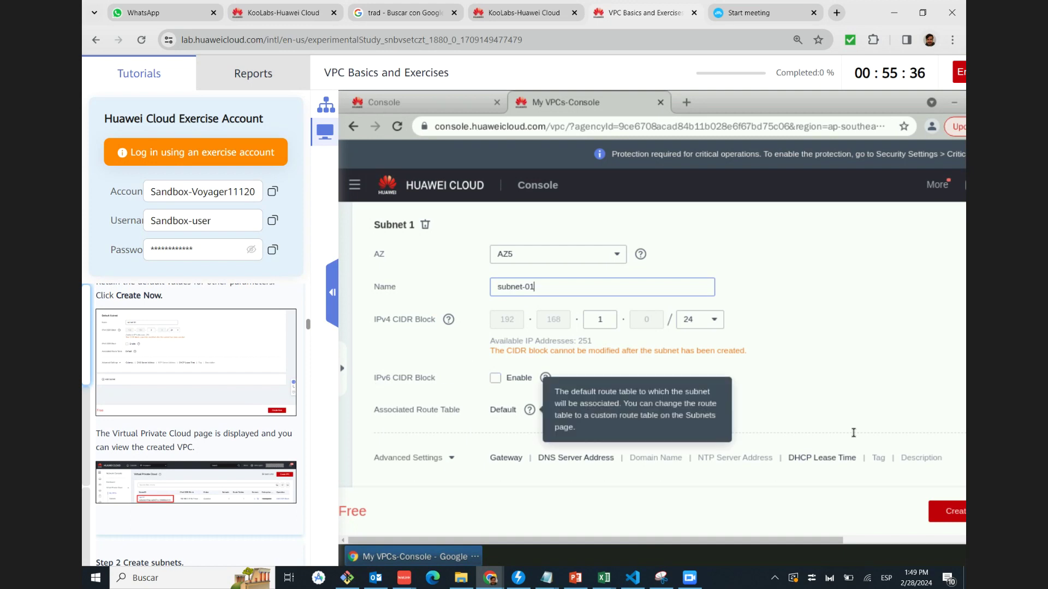
click(939, 511)
scroll(231, 362, down, 1)
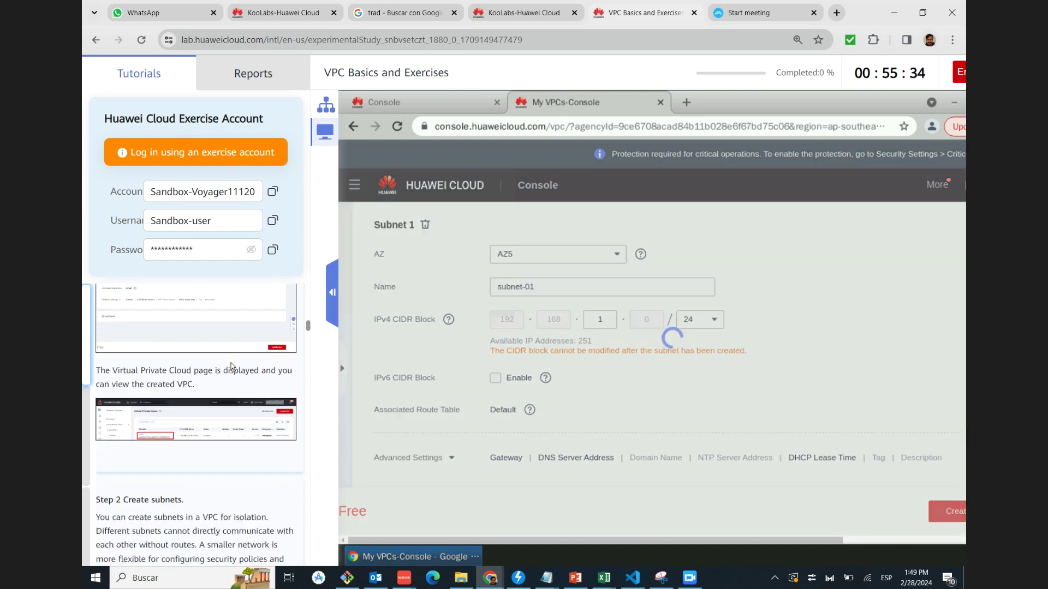
Compare vpc-01 in the VPC list with the tutorial screenshot and reach Step 2 Create subnets
click(191, 414)
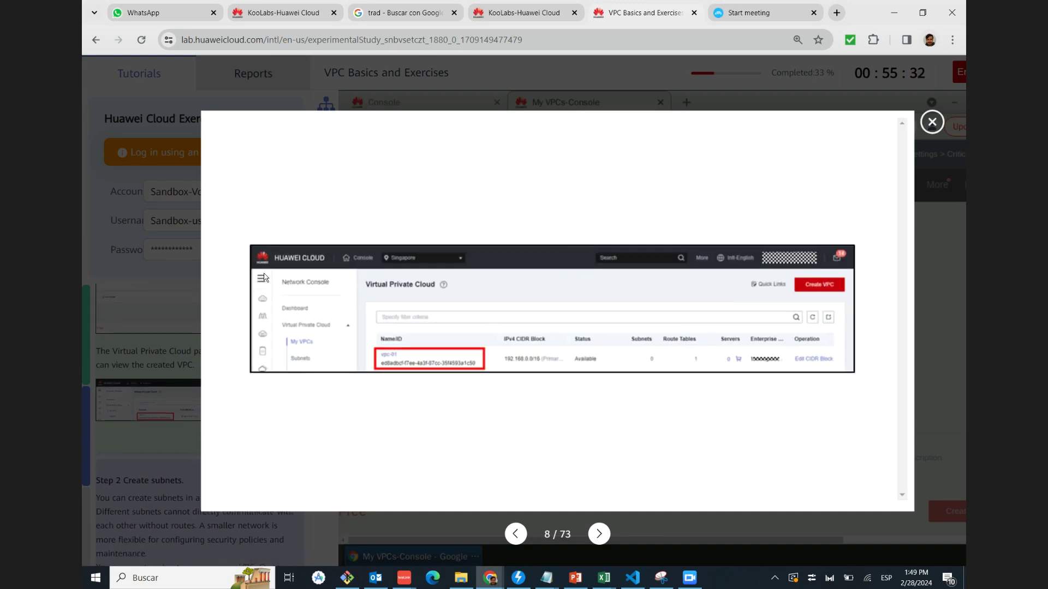
click(931, 121)
scroll(188, 418, down, 2)
scroll(188, 418, up, 3)
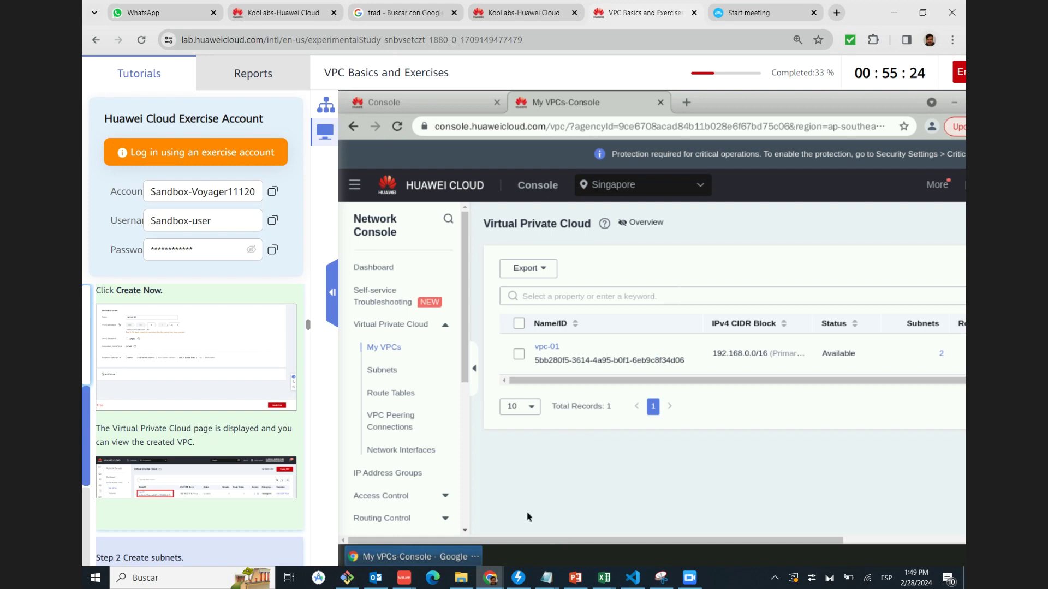
scroll(569, 544, right, 2)
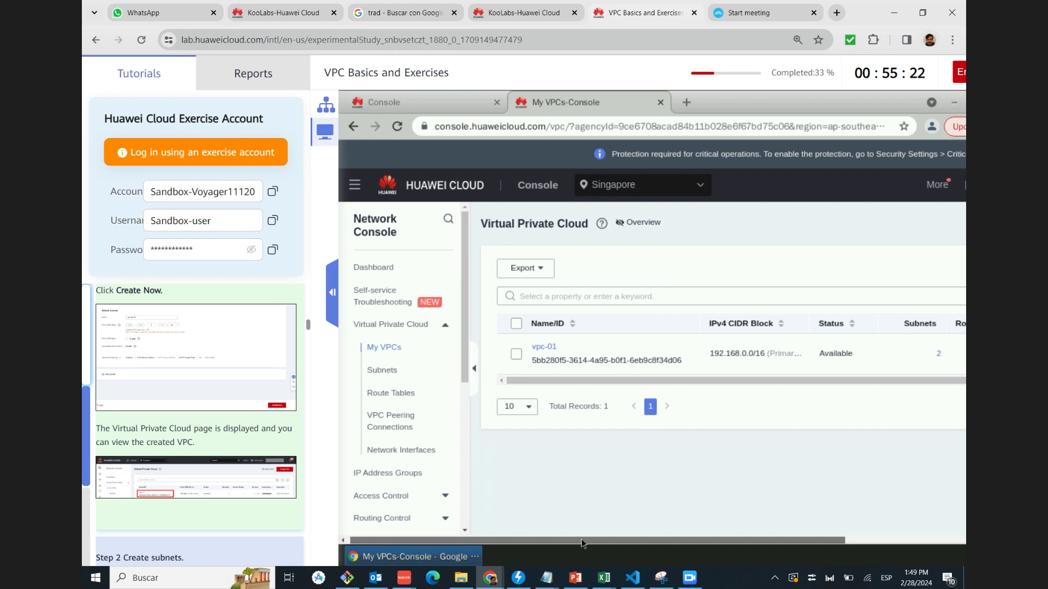
scroll(573, 382, right, 2)
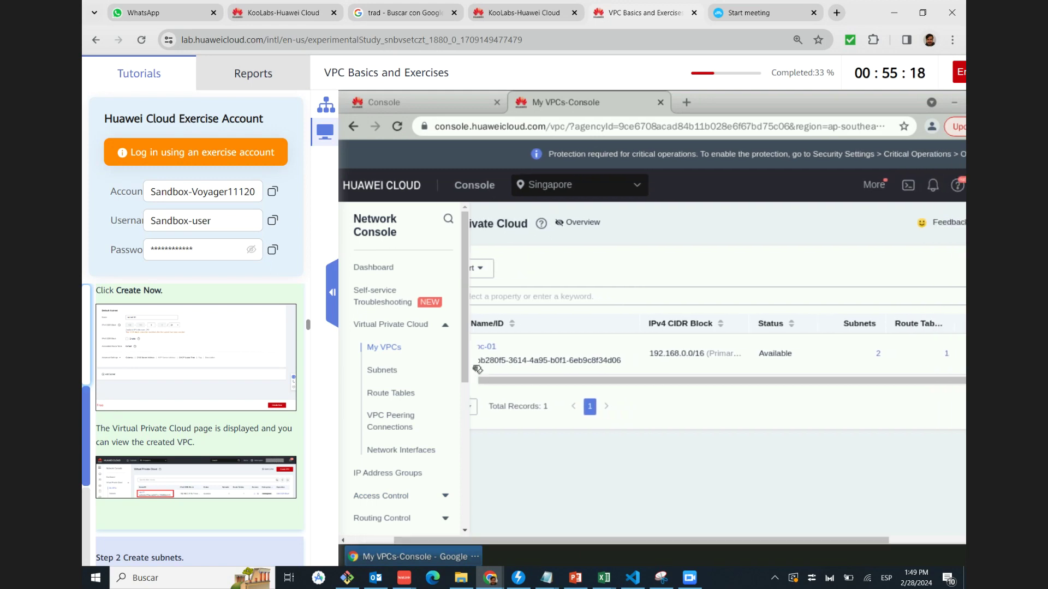
scroll(595, 432, right, 5)
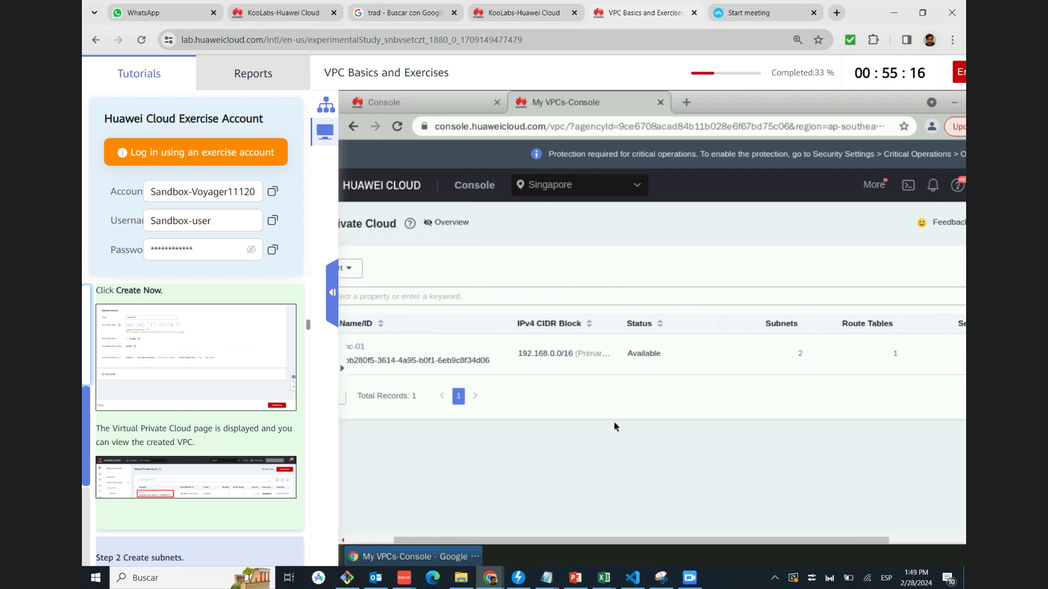
scroll(597, 547, right, 5)
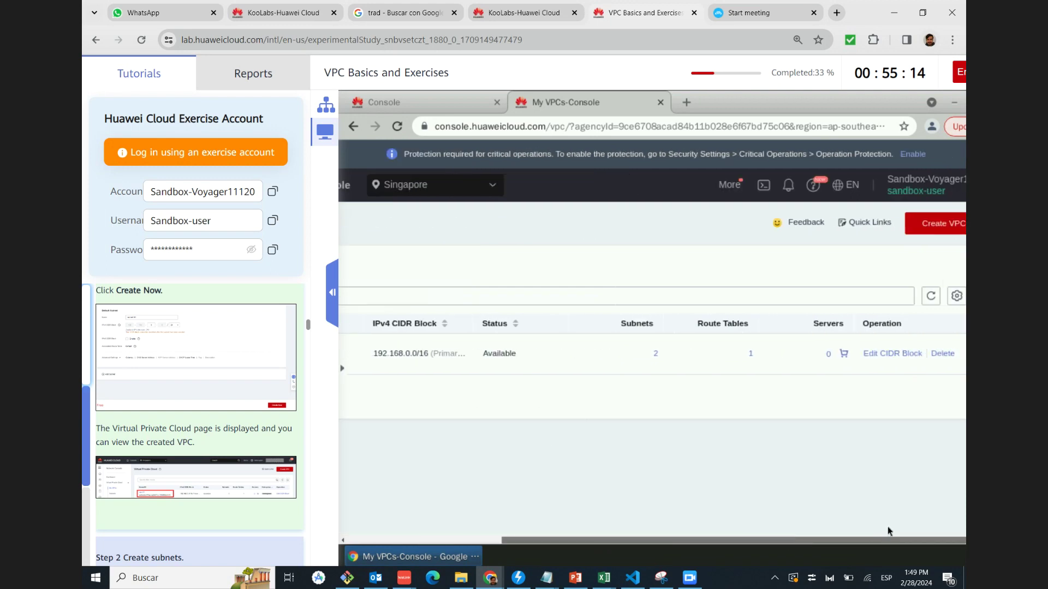
scroll(631, 527, left, 6)
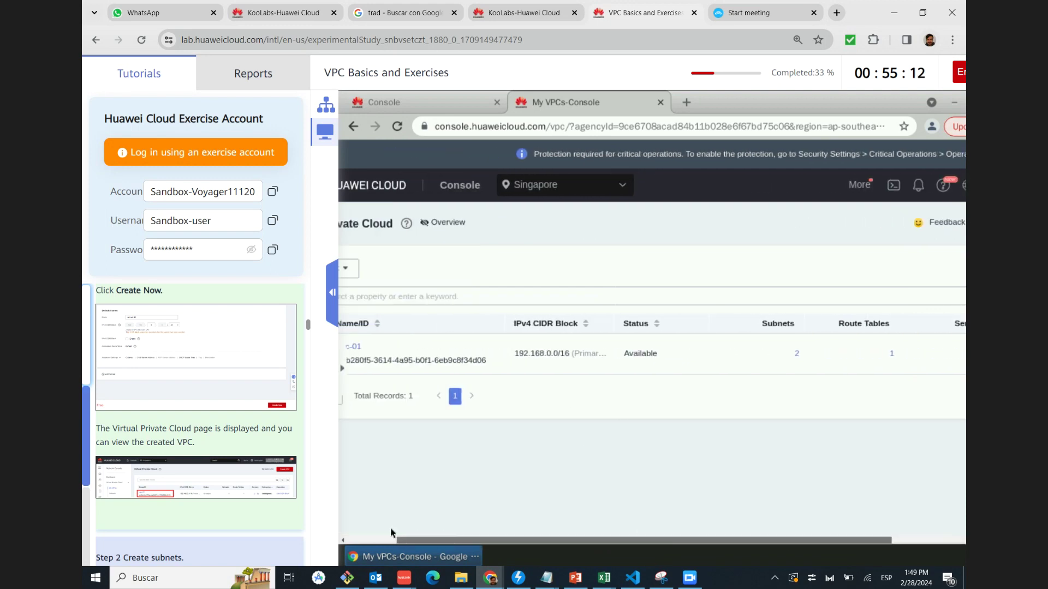
scroll(187, 457, down, 4)
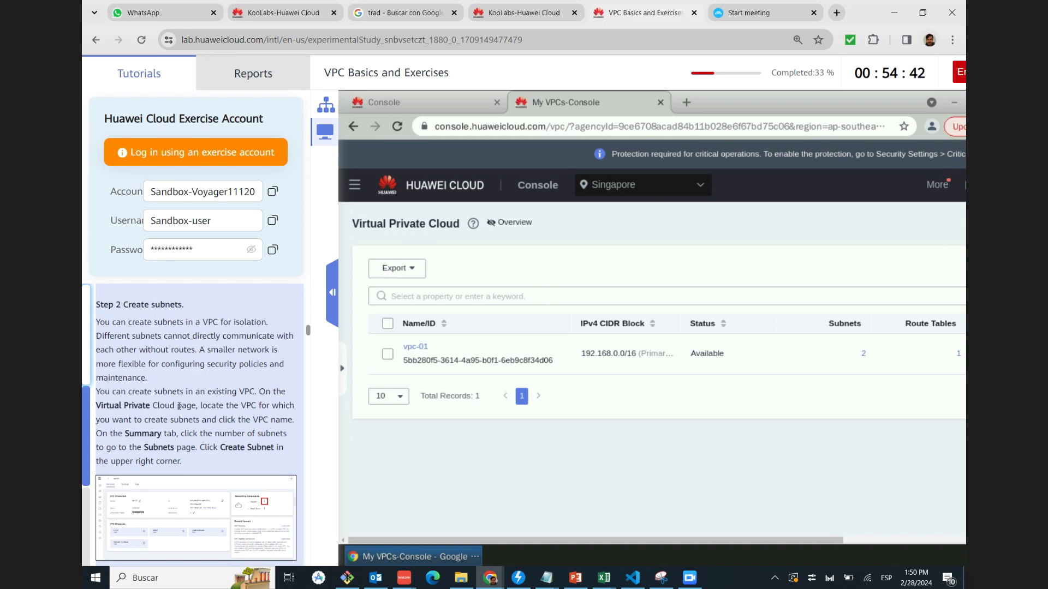
Scroll the tutorial through the subnet creation steps
scroll(131, 407, down, 1)
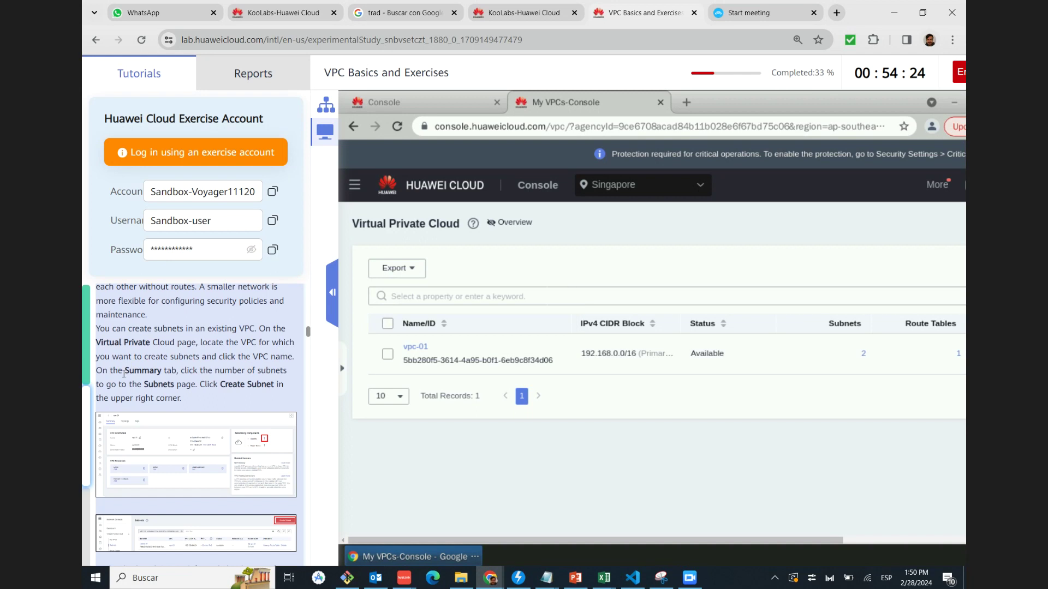
scroll(122, 380, down, 2)
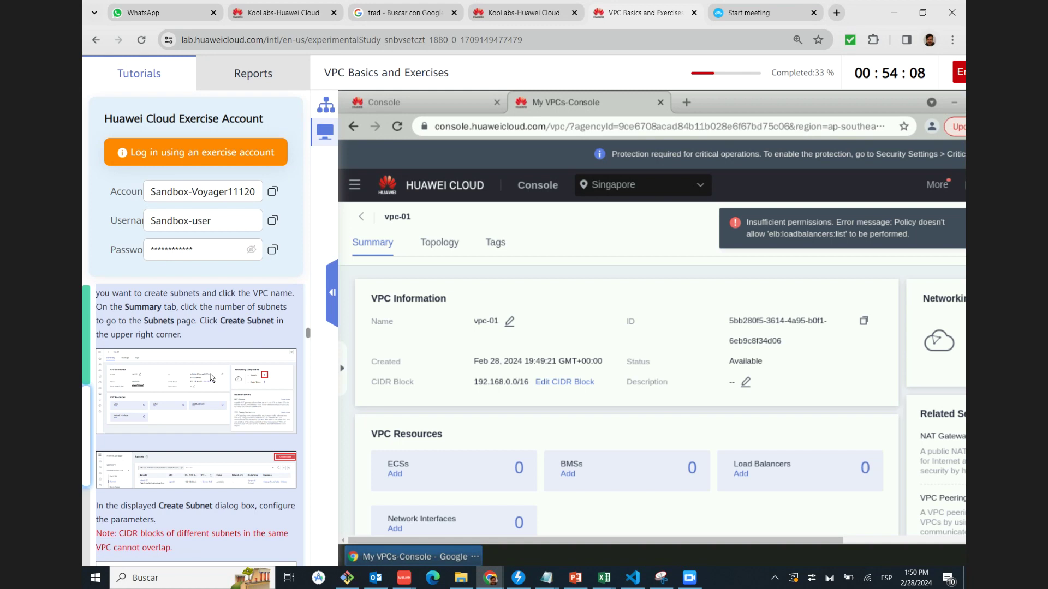
Compare the tutorial's VPC summary screenshot and reveal vpc-01's networking components
click(244, 382)
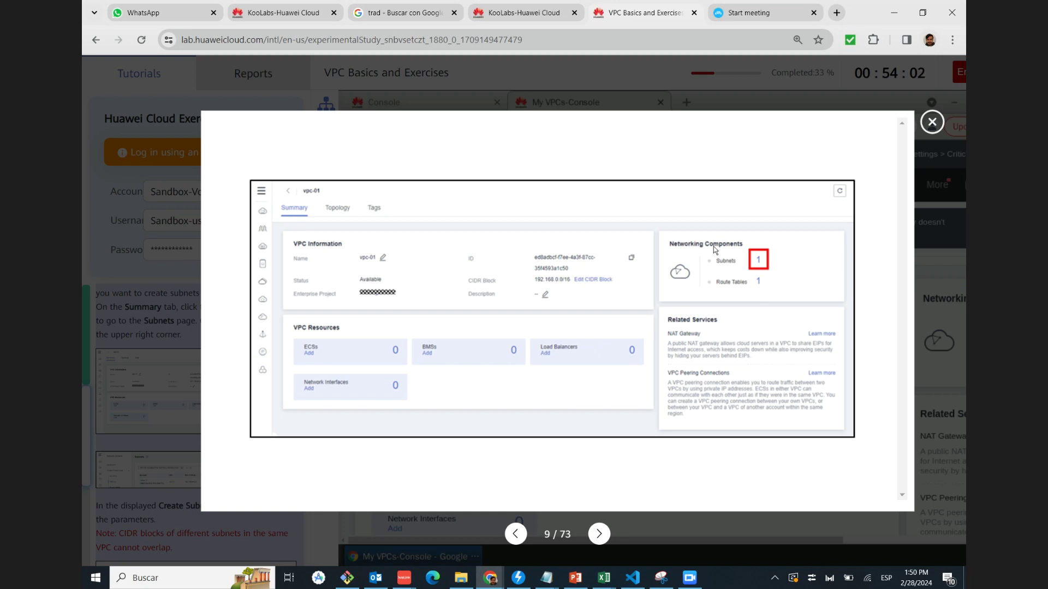
click(933, 123)
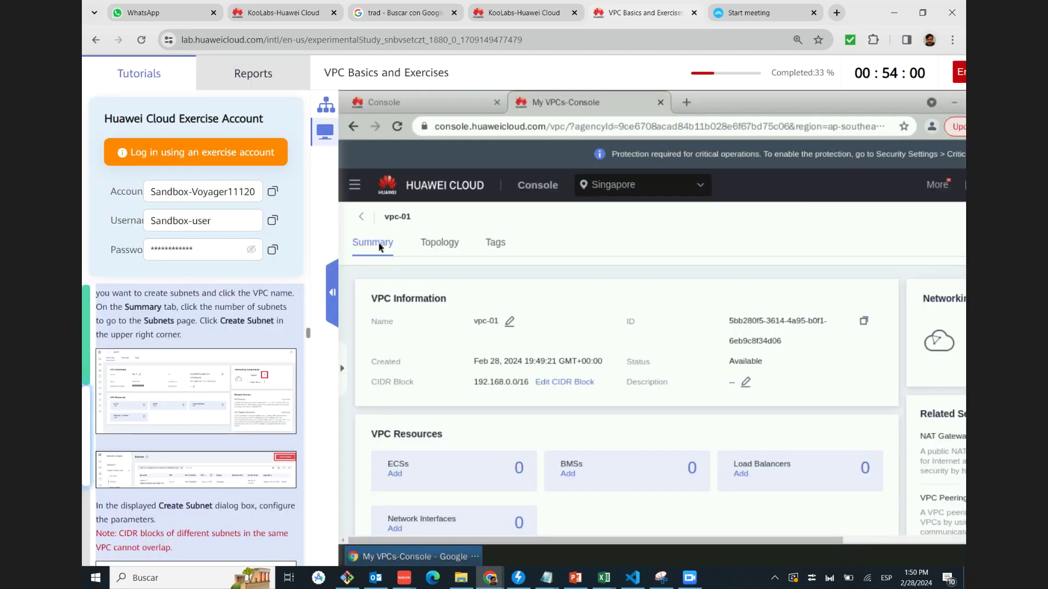
click(864, 541)
click(945, 542)
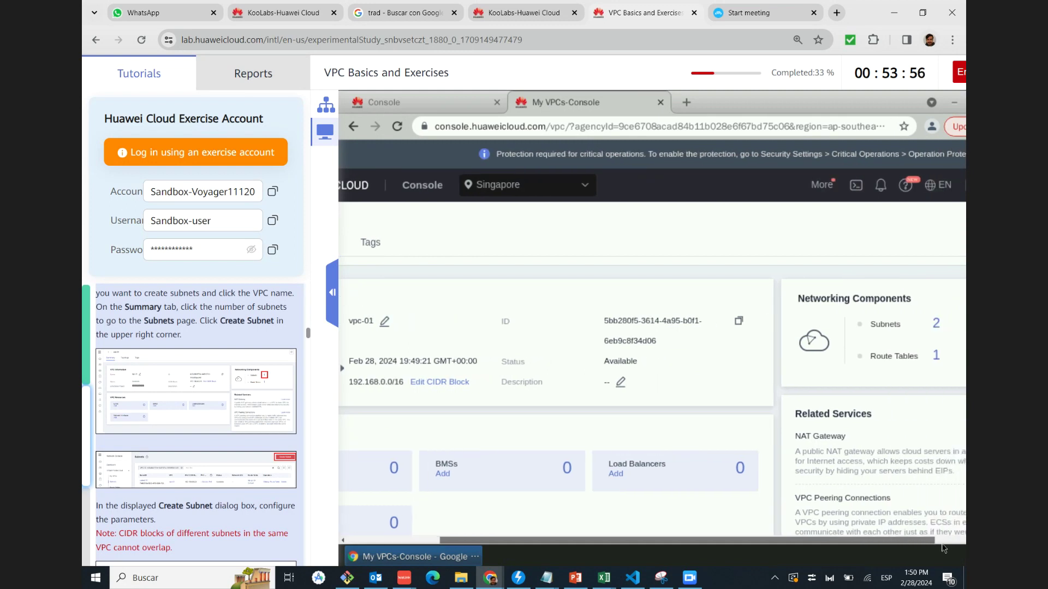
scroll(157, 416, down, 1)
scroll(156, 413, down, 1)
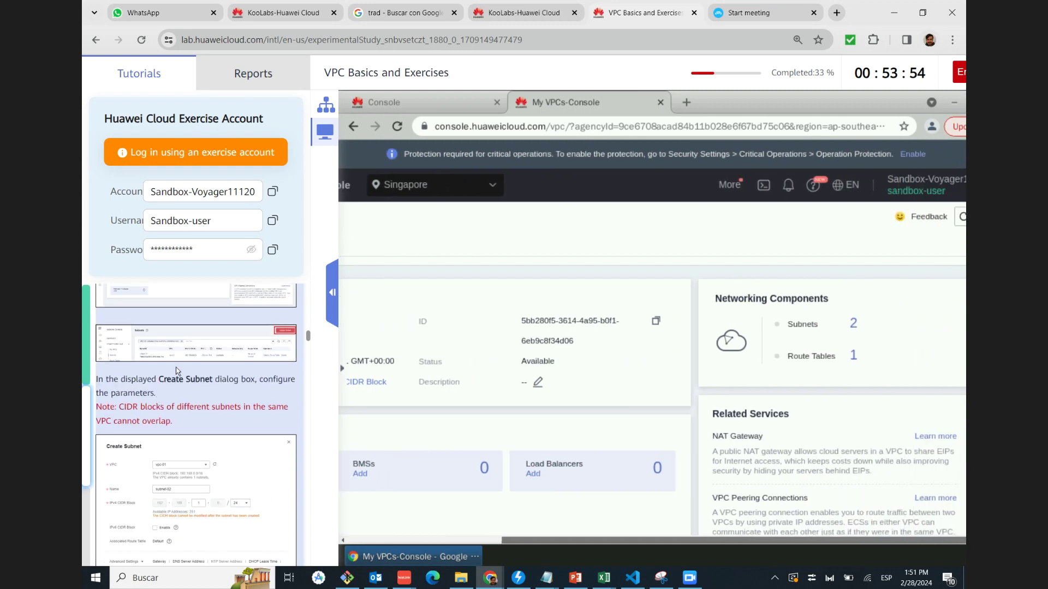
Check the tutorial's subnet list screenshot and open vpc-01's two subnets
click(185, 354)
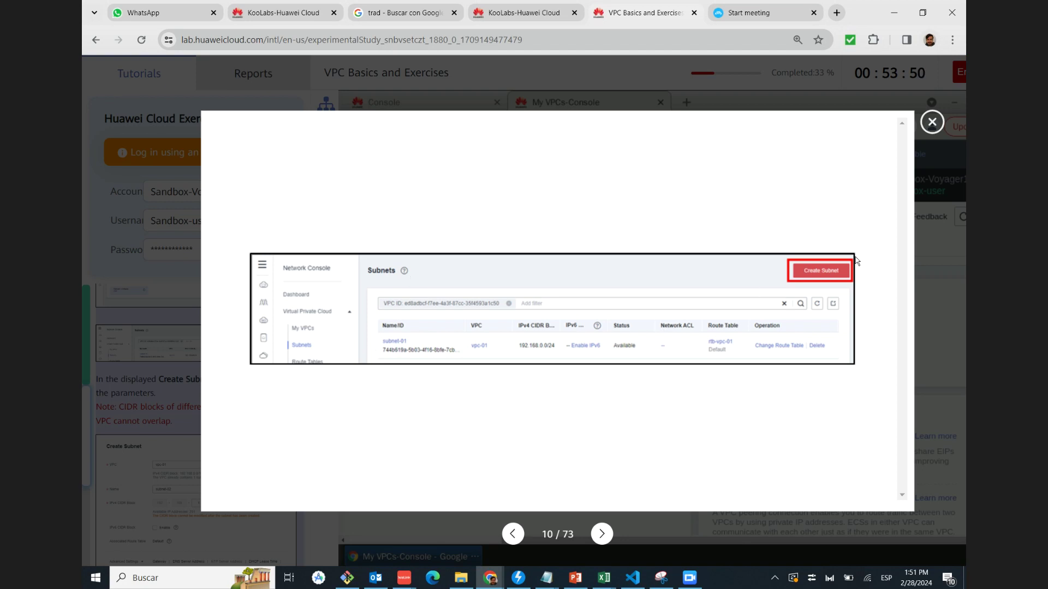
click(940, 124)
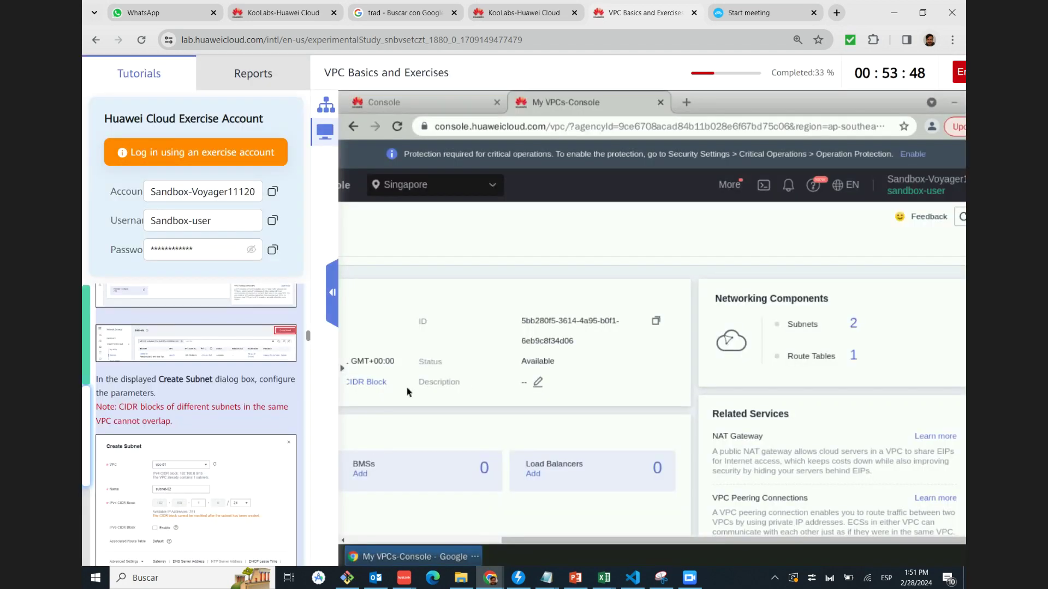
click(854, 326)
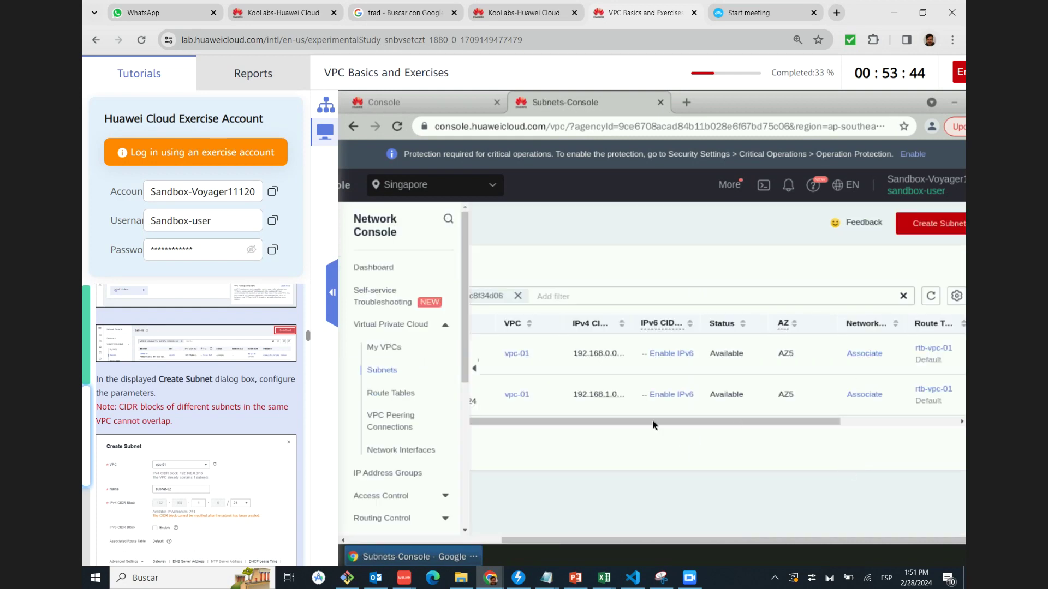
Start a new subnet in vpc-01 and compare it with the tutorial's Create Subnet screenshot
drag(652, 421, 964, 387)
click(956, 224)
scroll(159, 441, down, 1)
scroll(113, 359, down, 1)
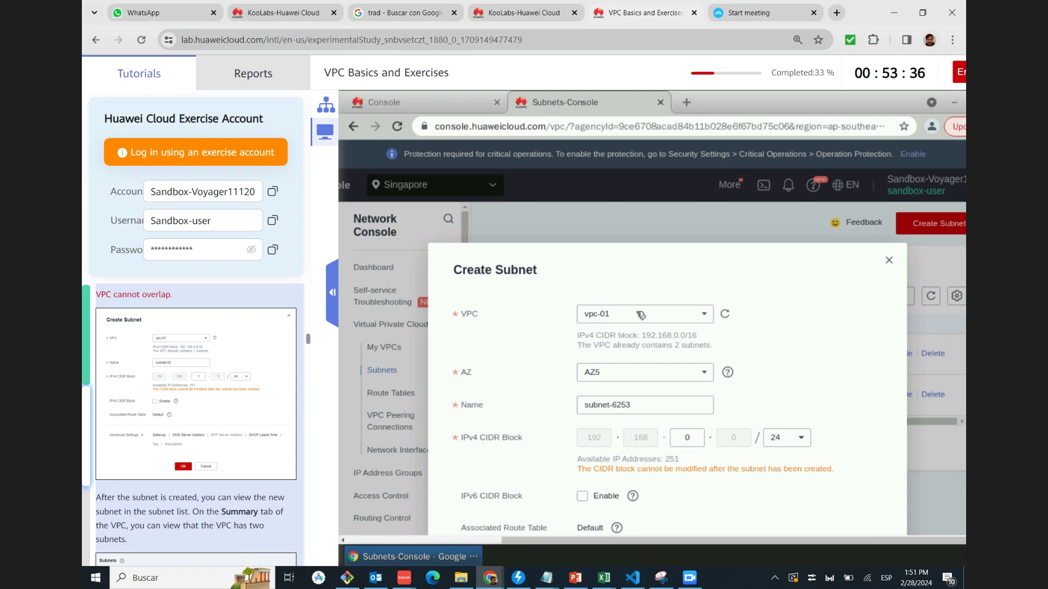
click(246, 371)
key(Right)
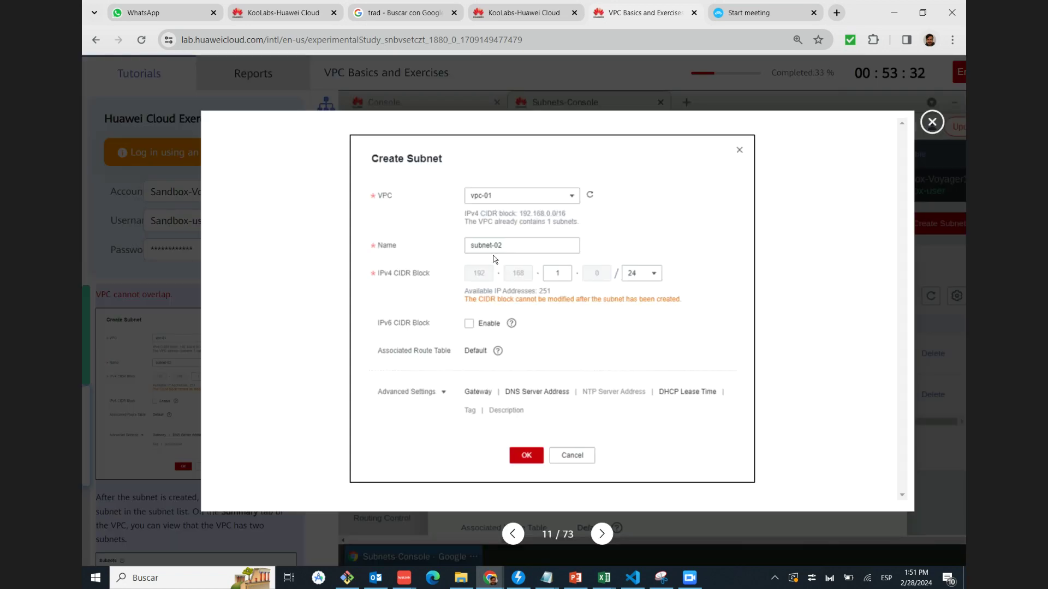
click(932, 122)
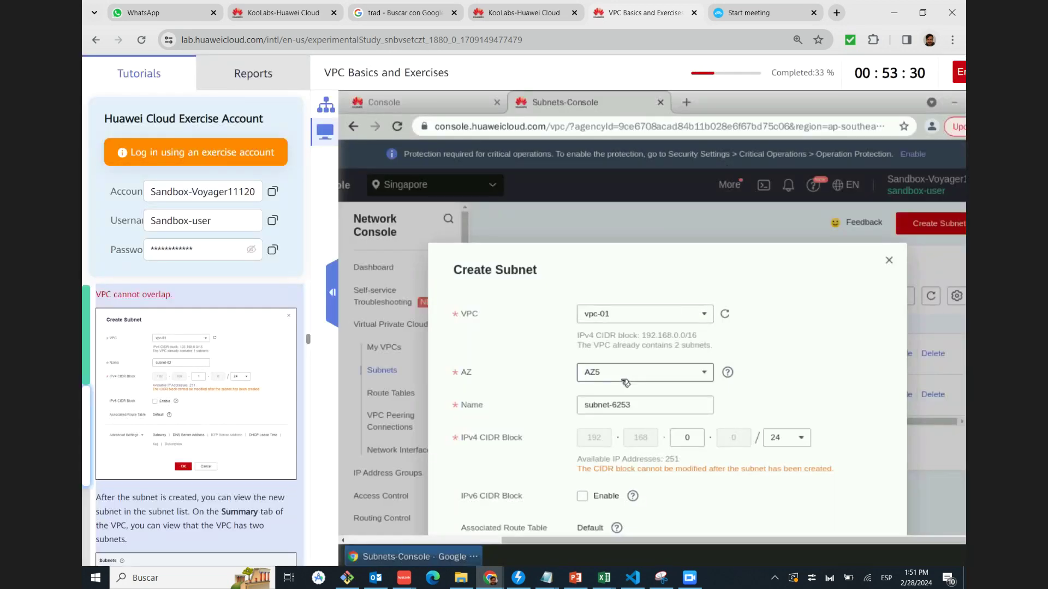
Rename the new subnet to subnet-02 and submit it
click(641, 404)
drag(614, 403, 651, 403)
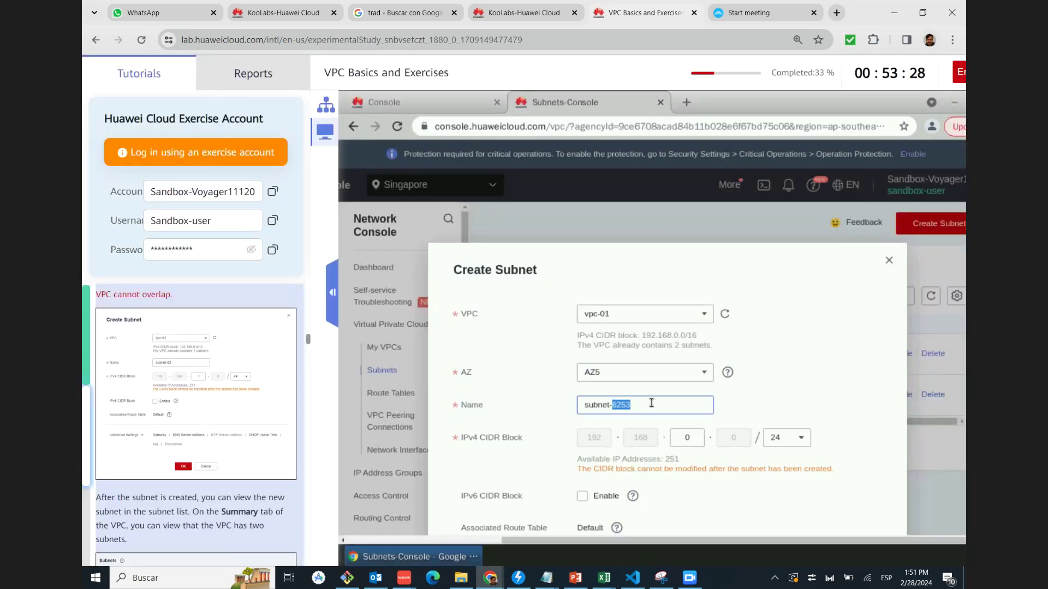
text(0)
click(230, 447)
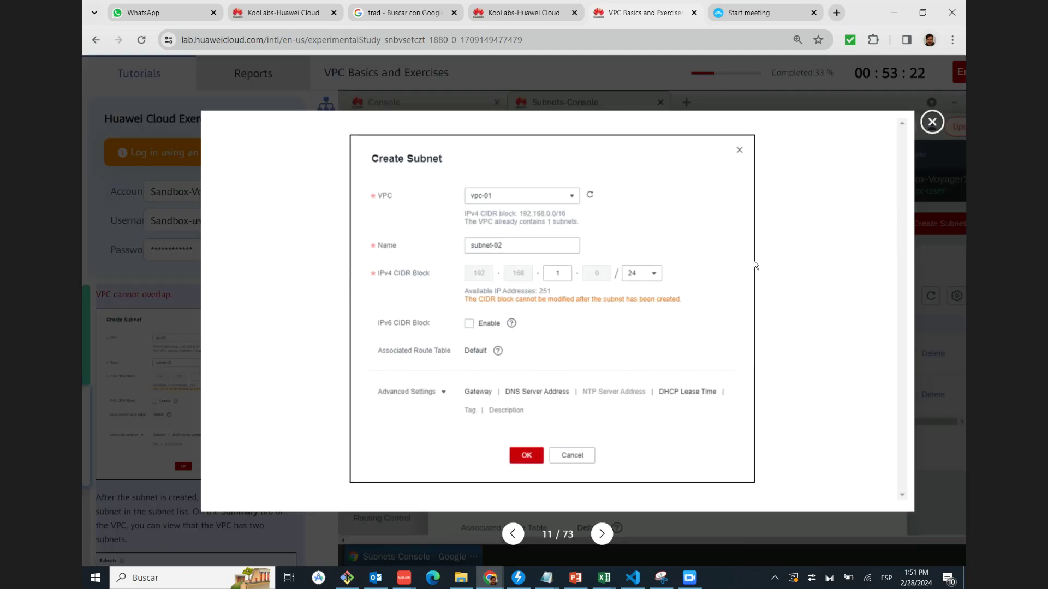
click(932, 121)
text(2)
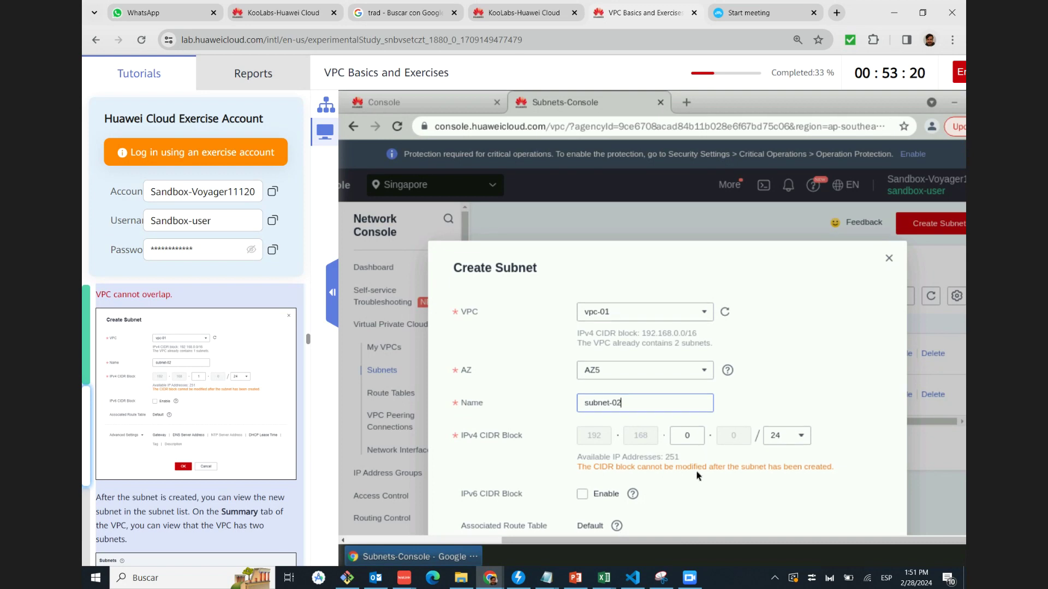
scroll(694, 477, down, 1)
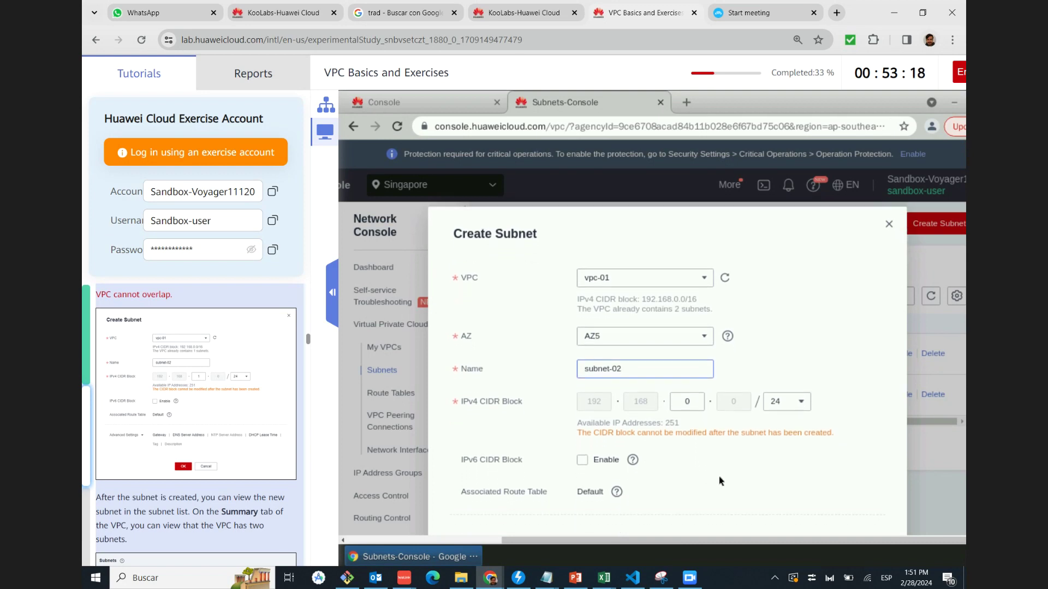
scroll(720, 482, down, 2)
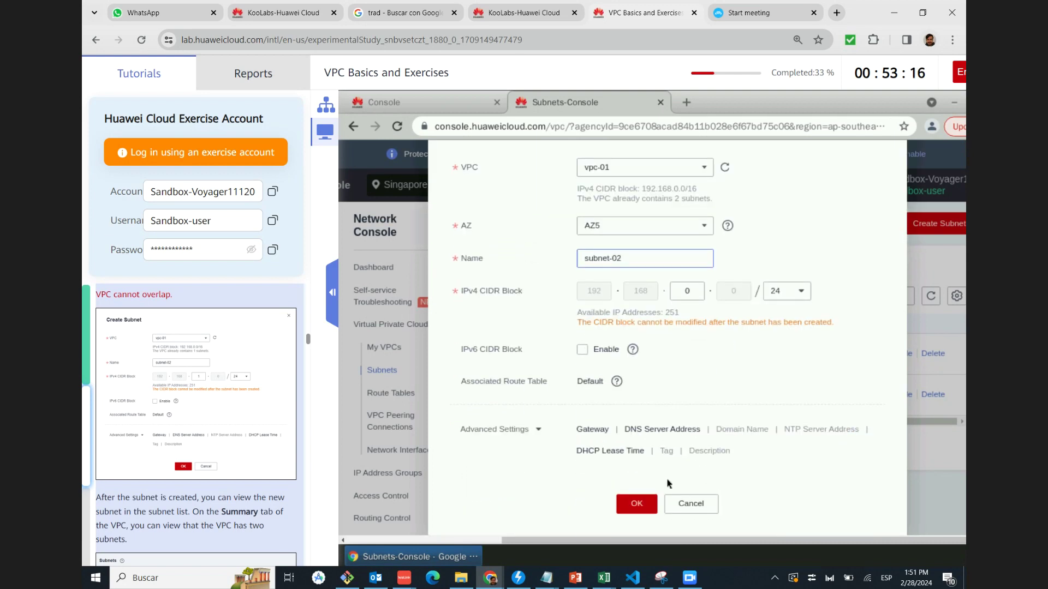
click(636, 503)
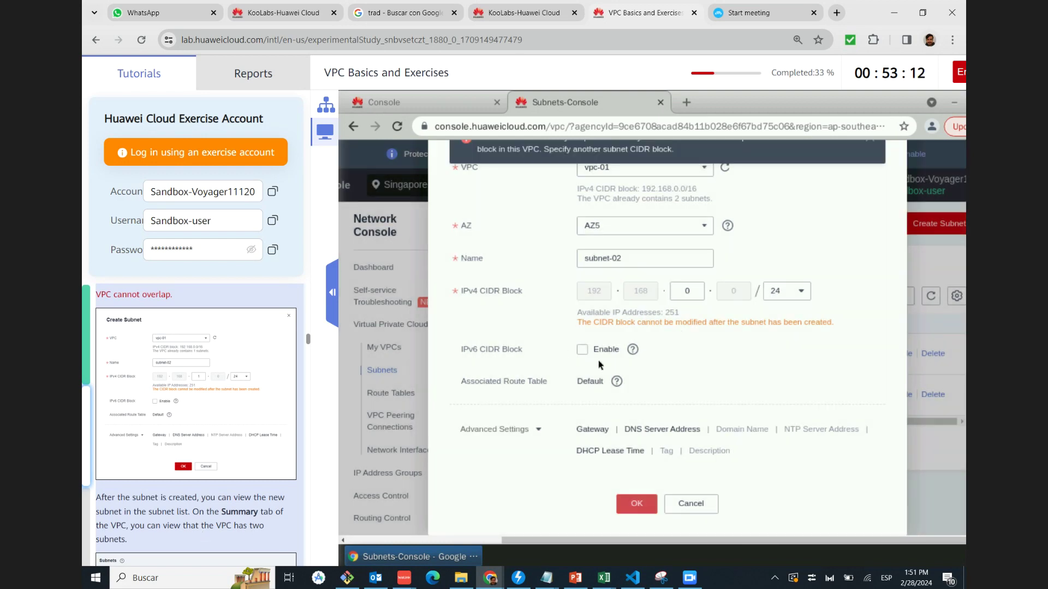
Resubmit it as subnet-03; the overlapping 192.168.0.0/24 CIDR is rejected, so abandon the form
scroll(541, 305, up, 1)
scroll(528, 259, up, 3)
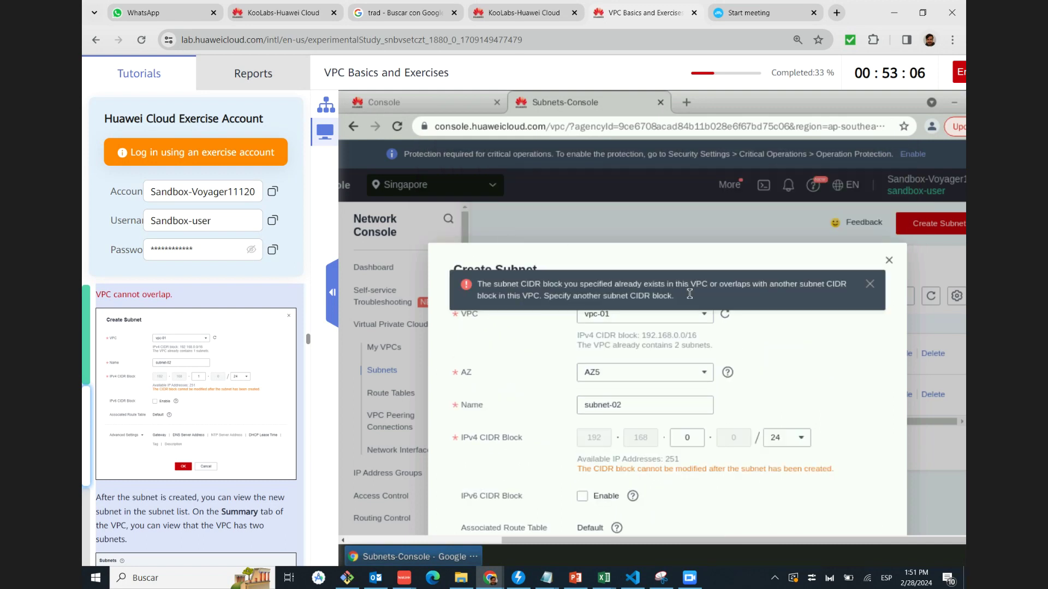
click(655, 407)
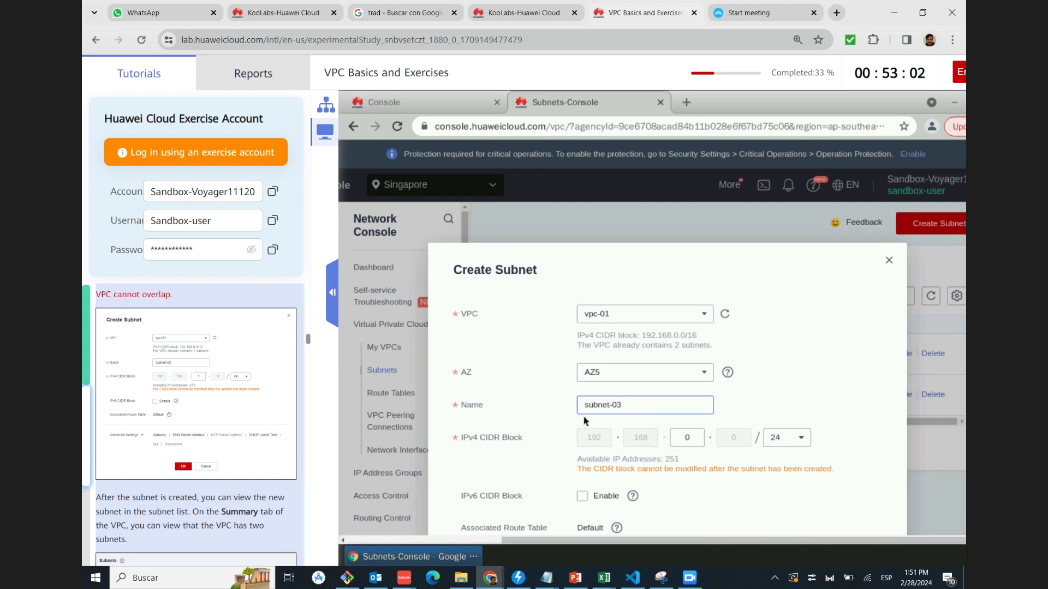
scroll(584, 421, down, 3)
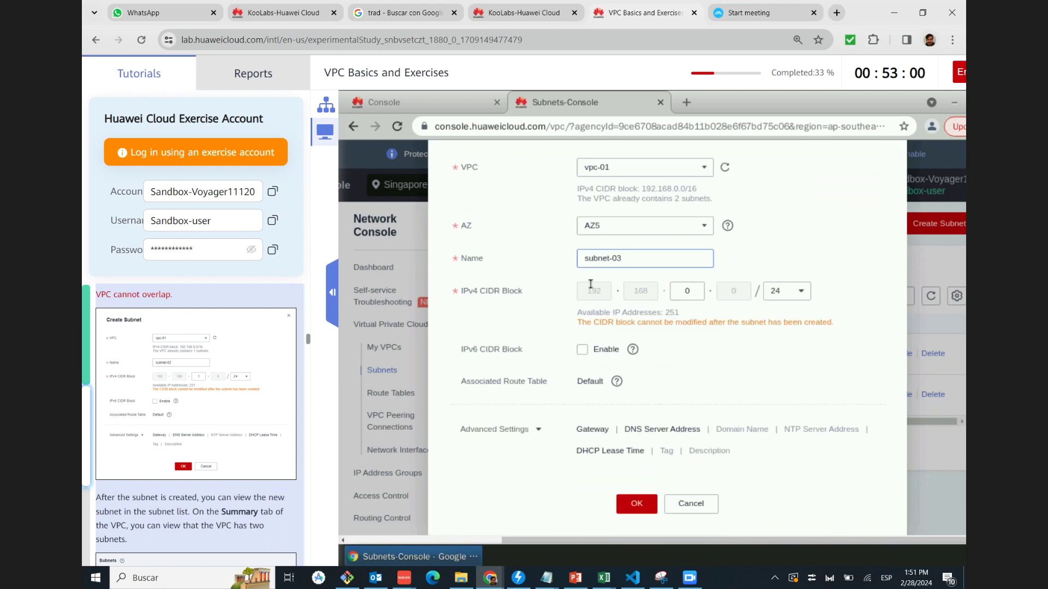
click(637, 504)
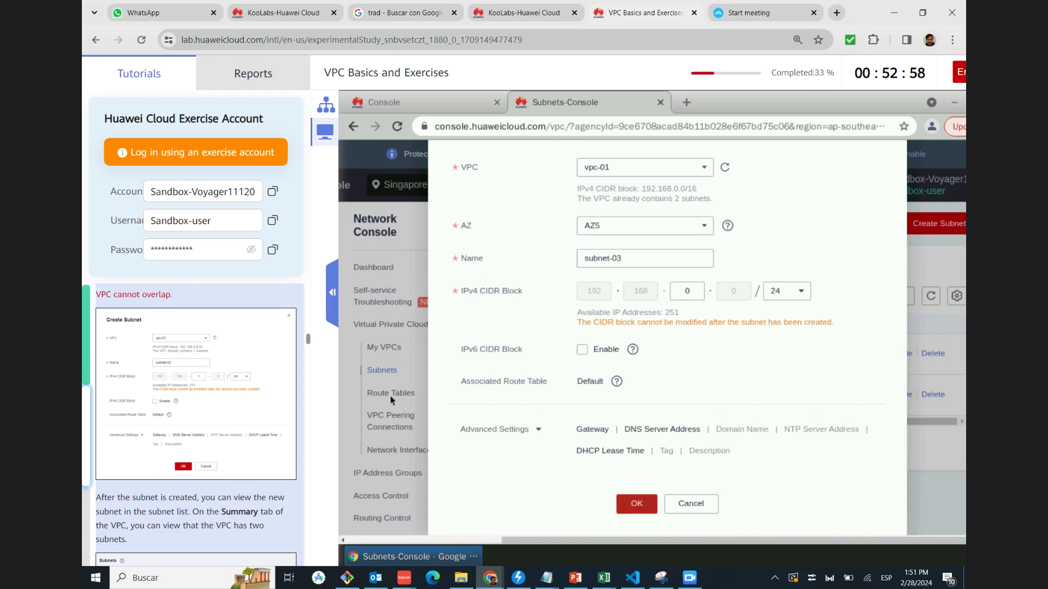
scroll(508, 275, up, 2)
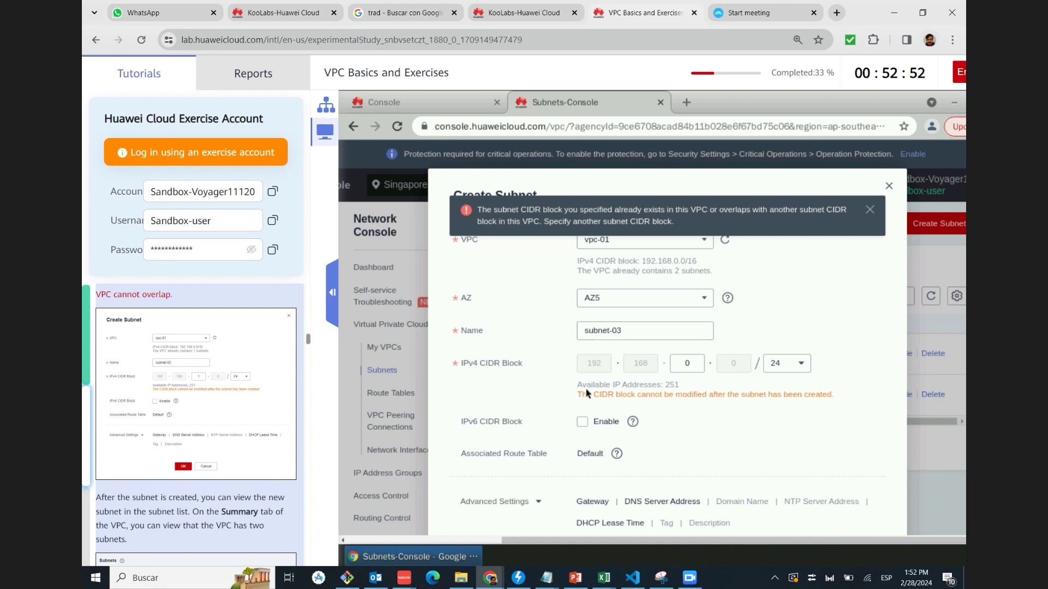
scroll(174, 375, down, 1)
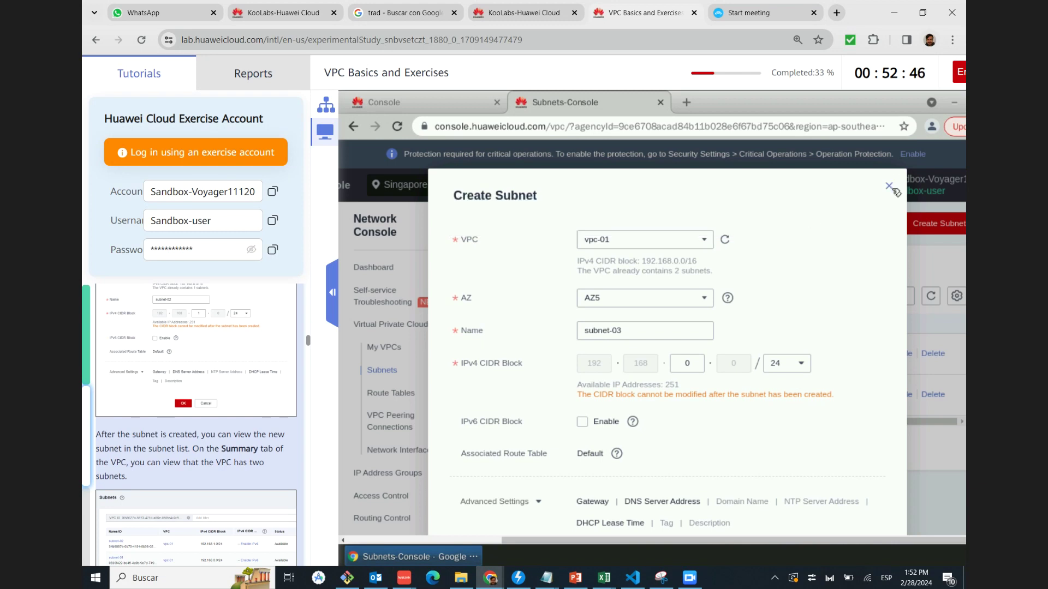
key(Escape)
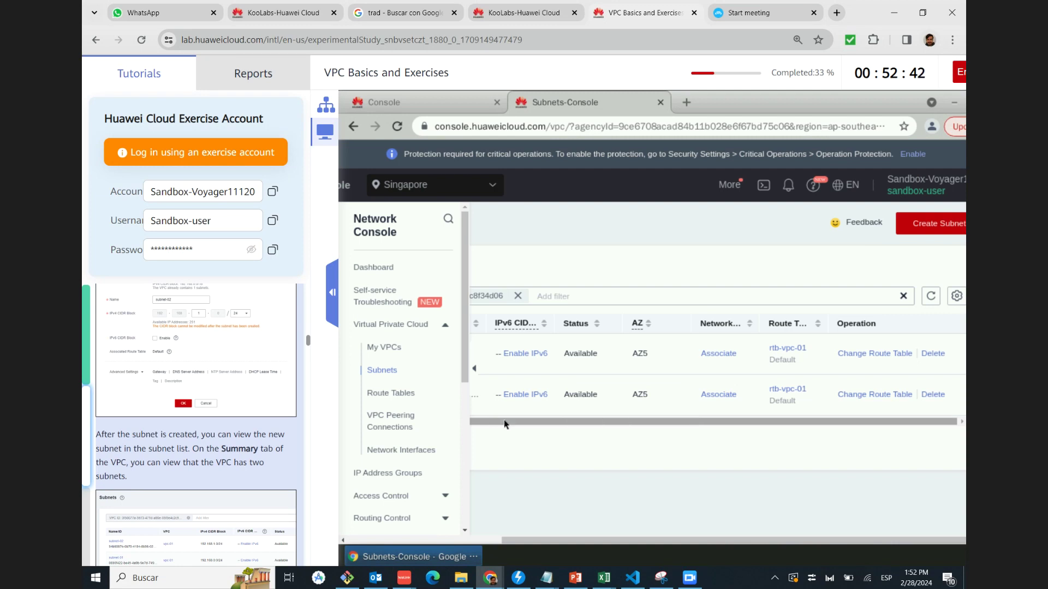
Collapse the console navigation and choose vpc-01 as the new subnet's VPC
drag(503, 420, 467, 424)
click(476, 373)
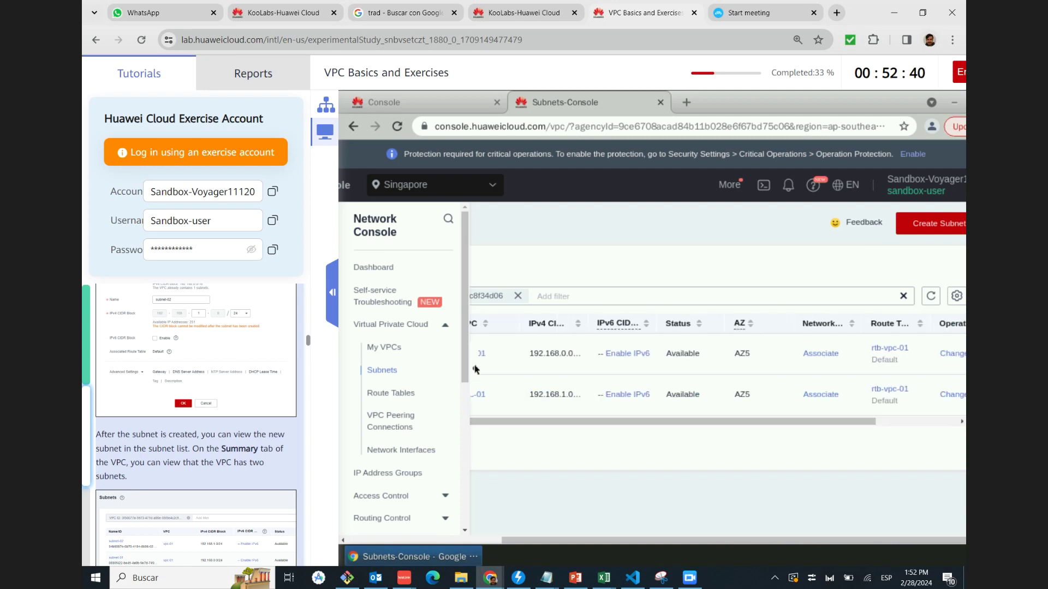
drag(590, 422, 722, 419)
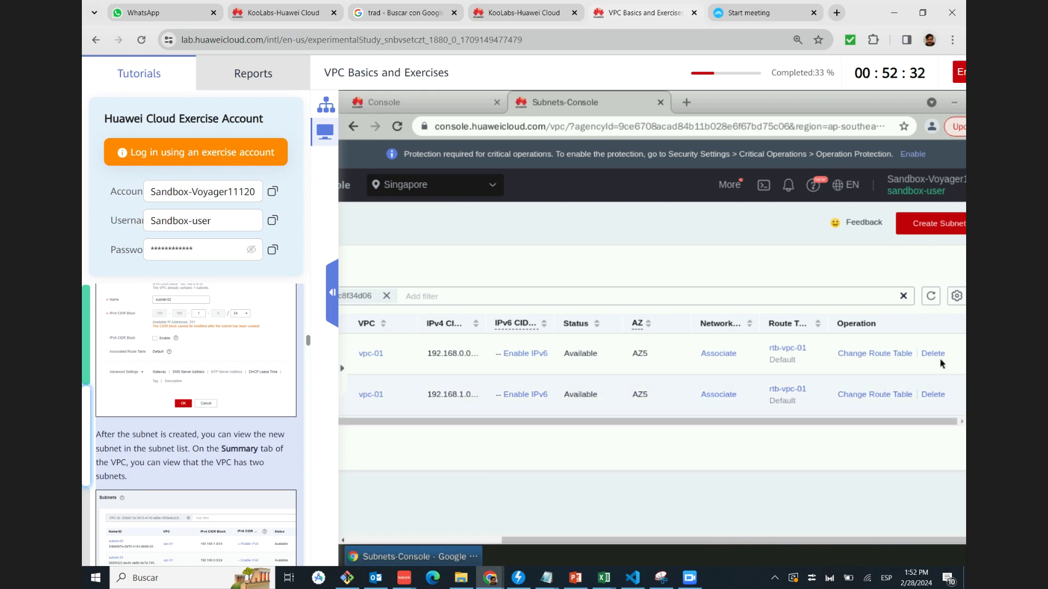
scroll(228, 404, up, 1)
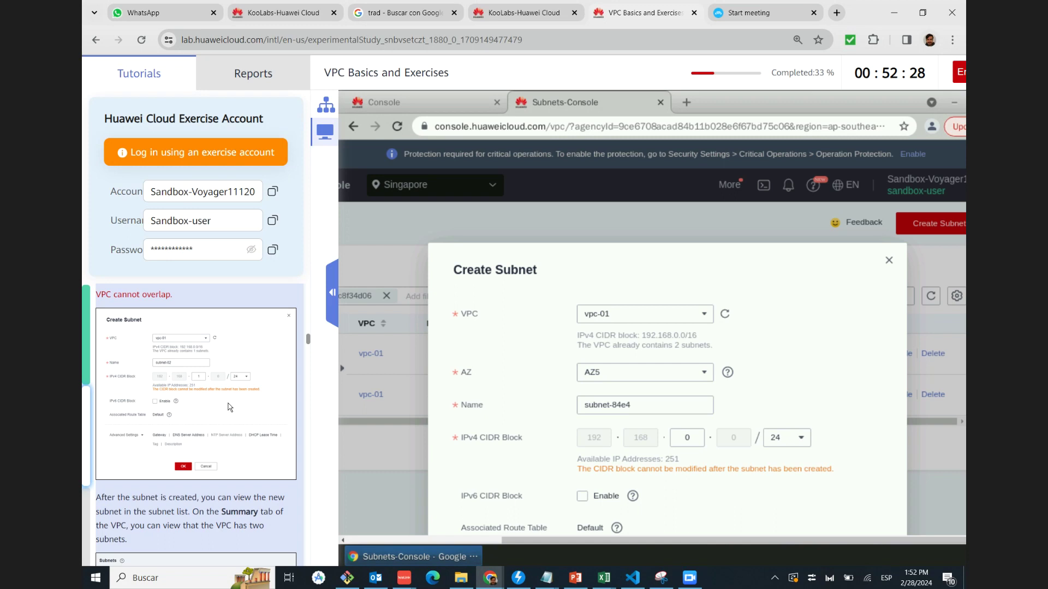
scroll(228, 404, down, 1)
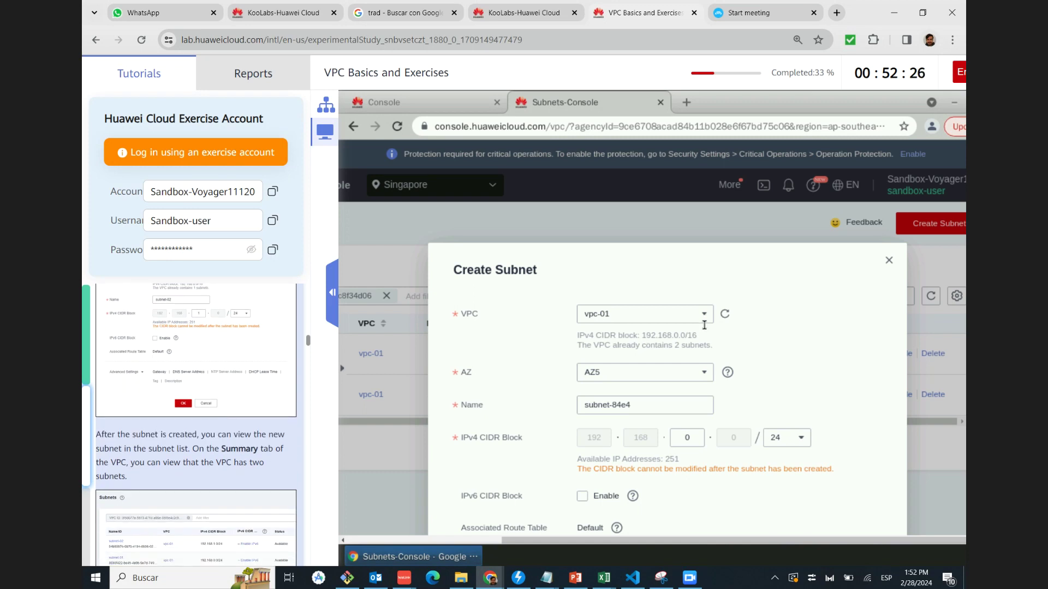
scroll(687, 327, down, 1)
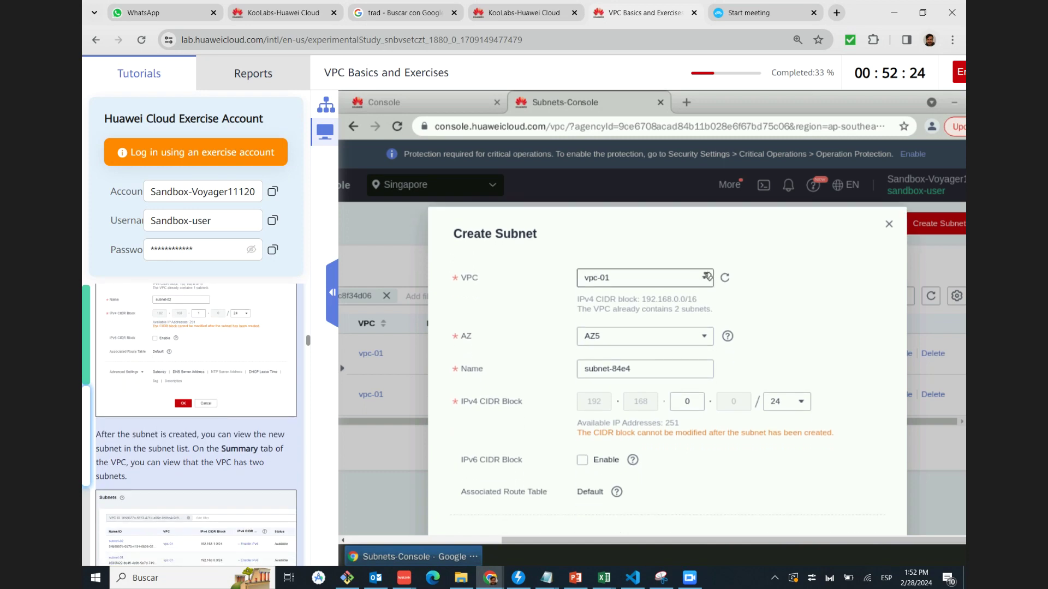
click(704, 277)
click(662, 330)
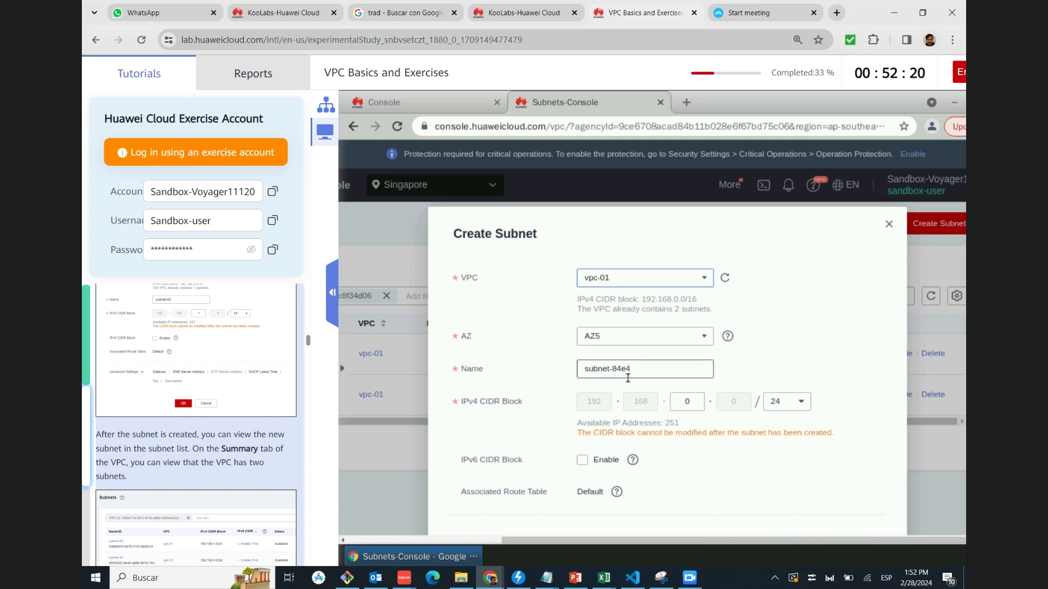
Reconnect the dropped remote session and submit the subnet settings
scroll(617, 464, up, 1)
scroll(617, 465, down, 1)
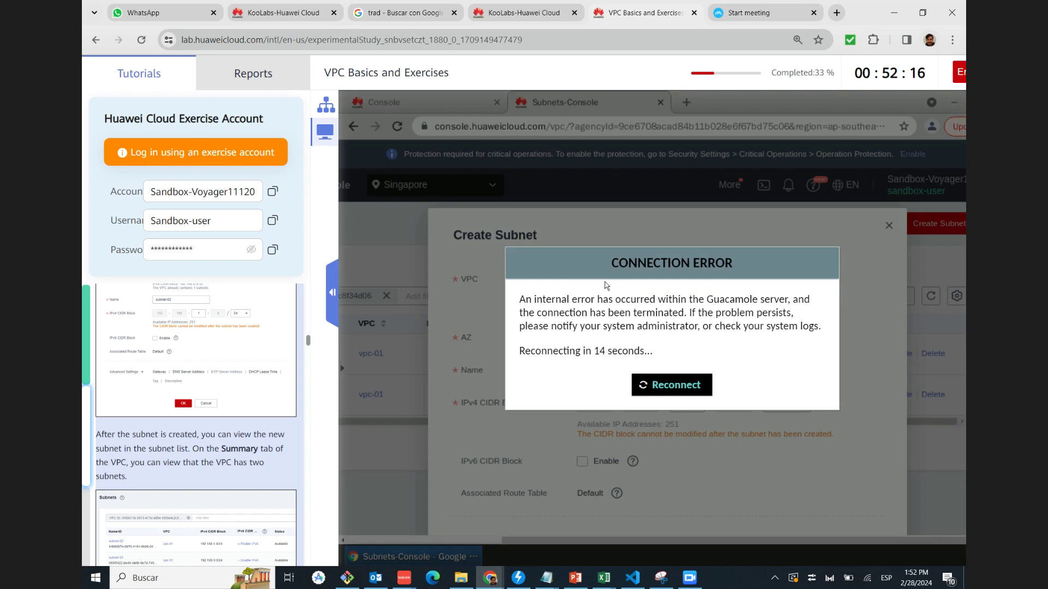
click(671, 384)
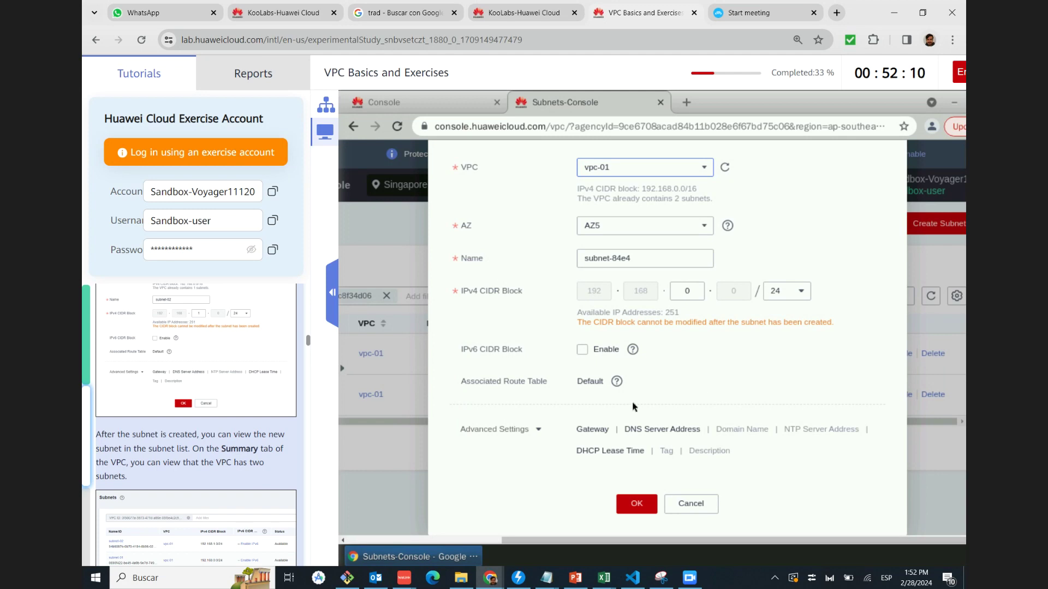
click(630, 504)
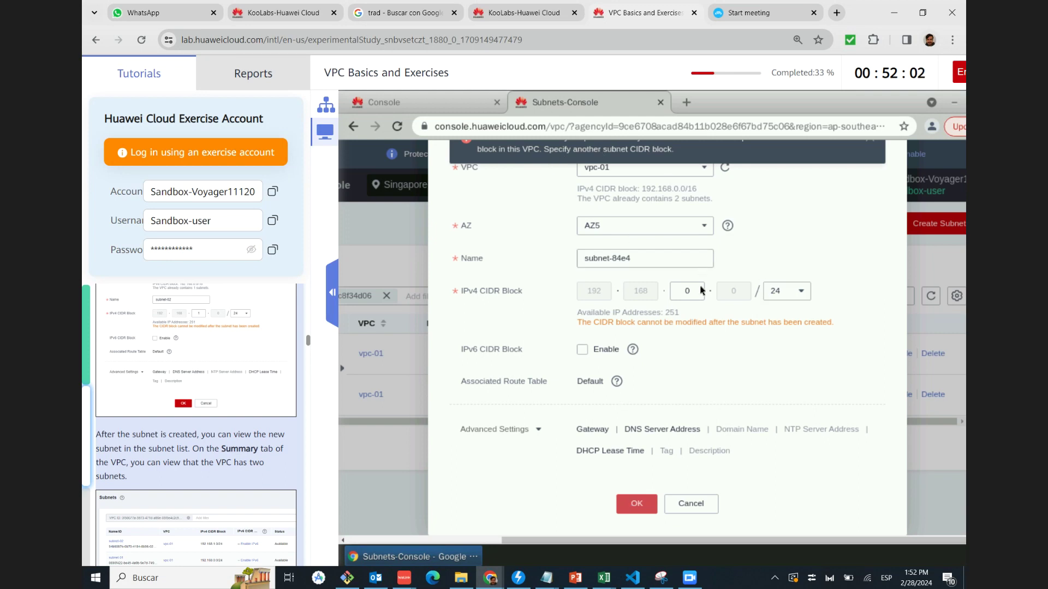
Dismiss the CIDR conflict error, keep the /24 mask, and cancel subnet creation
scroll(701, 290, up, 3)
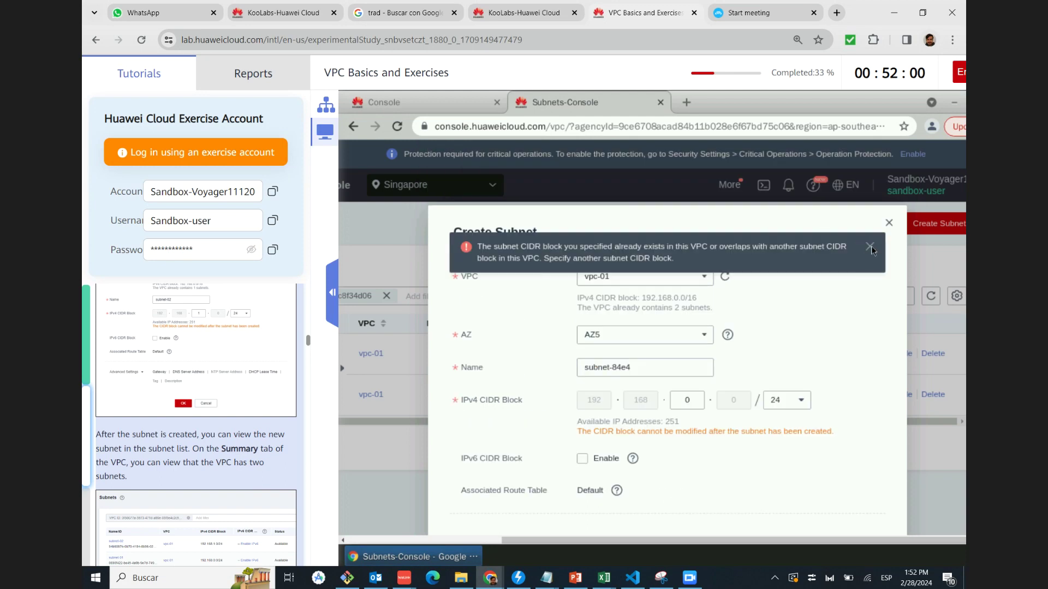
click(868, 247)
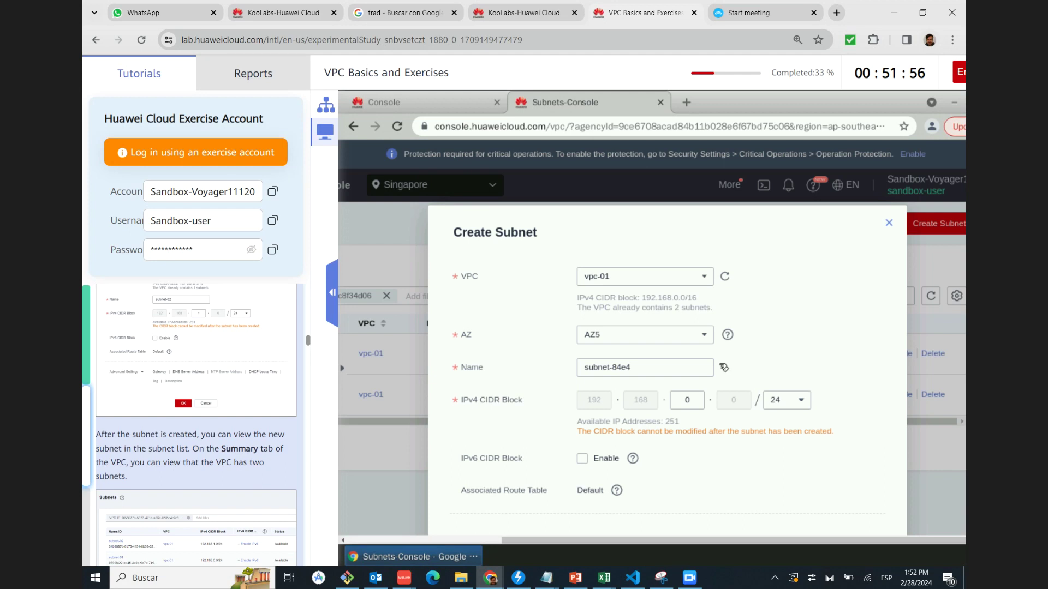
click(800, 401)
click(804, 457)
key(Escape)
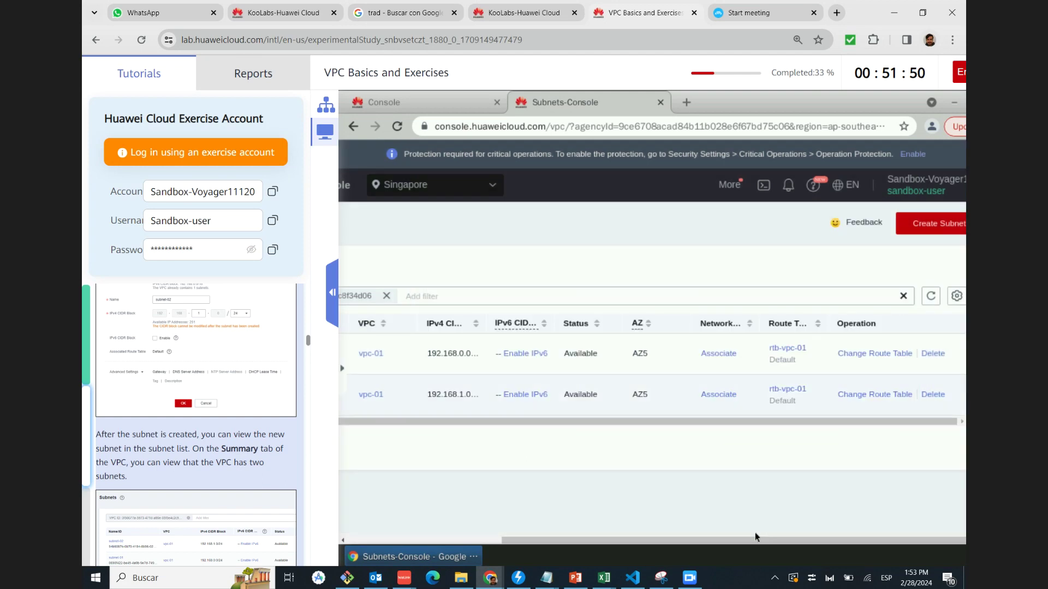
Scroll through vpc-01's subnet table and compare it with the tutorial's Subnets screenshot
drag(751, 542, 599, 542)
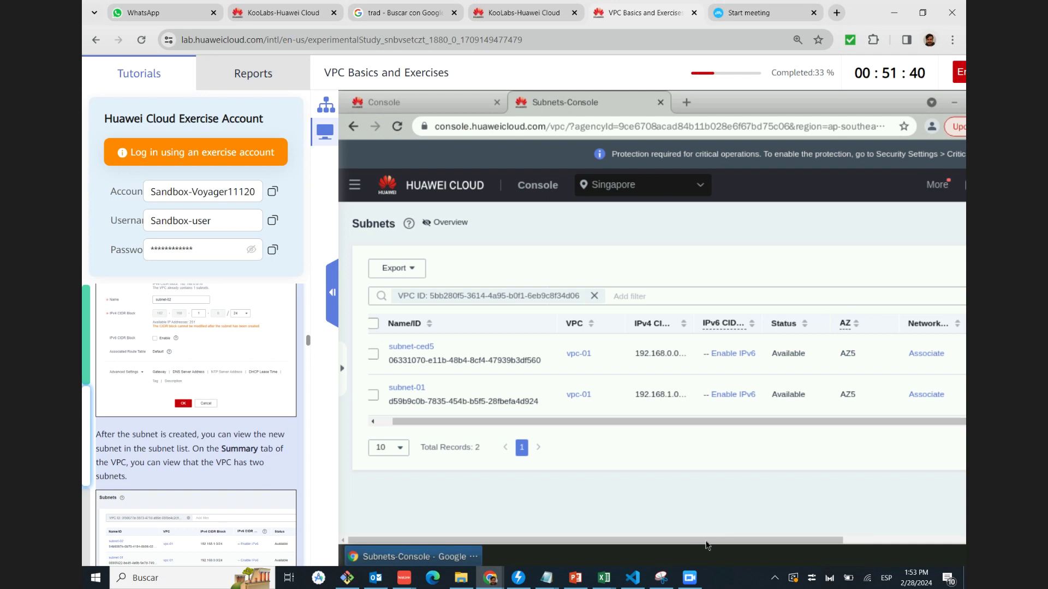
drag(836, 540, 959, 540)
scroll(946, 536, right, 2)
scroll(150, 424, down, 1)
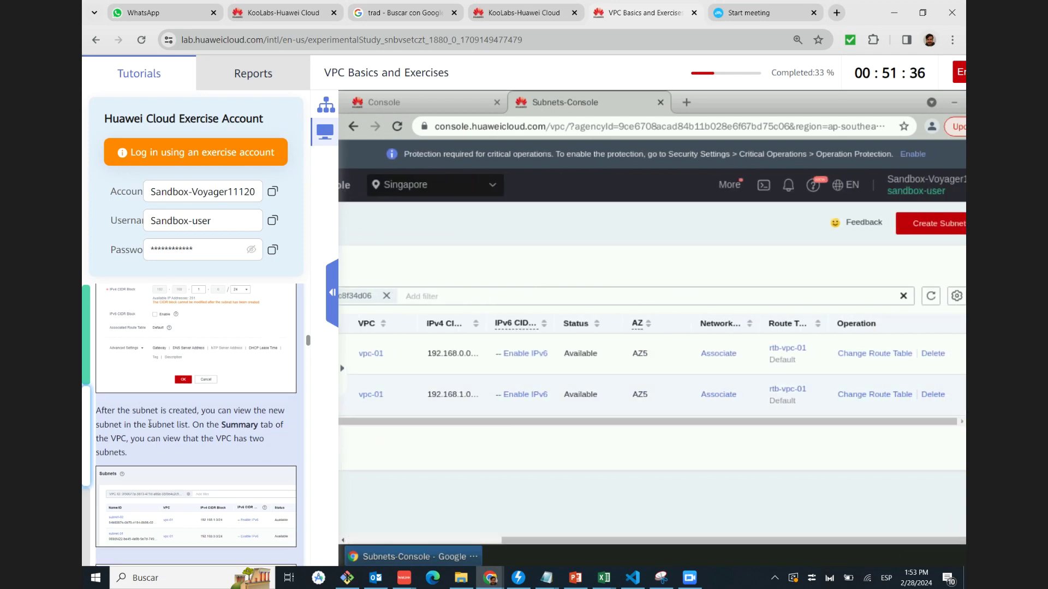
scroll(150, 423, down, 4)
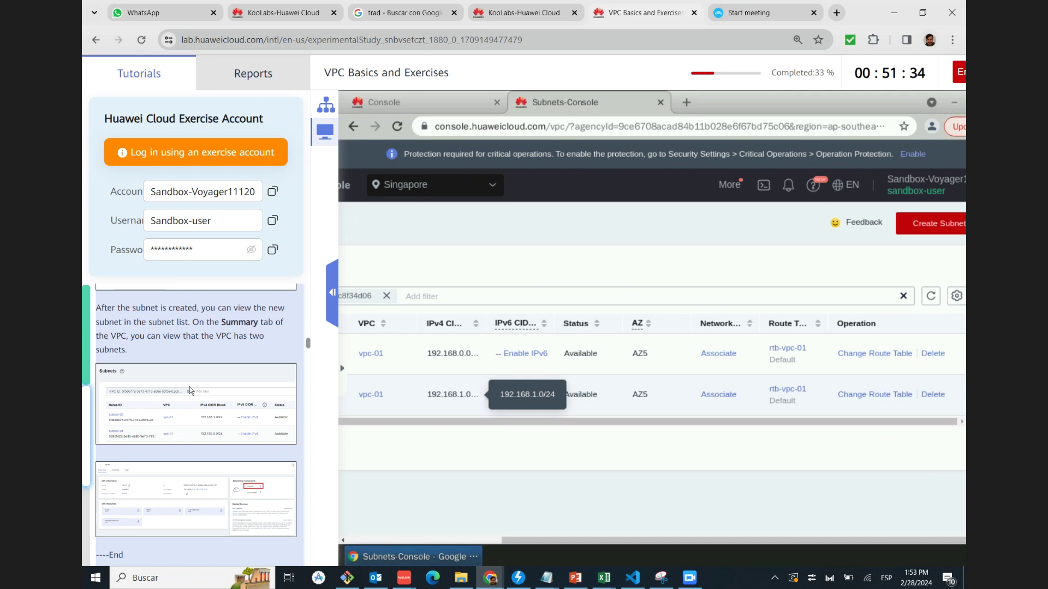
click(189, 387)
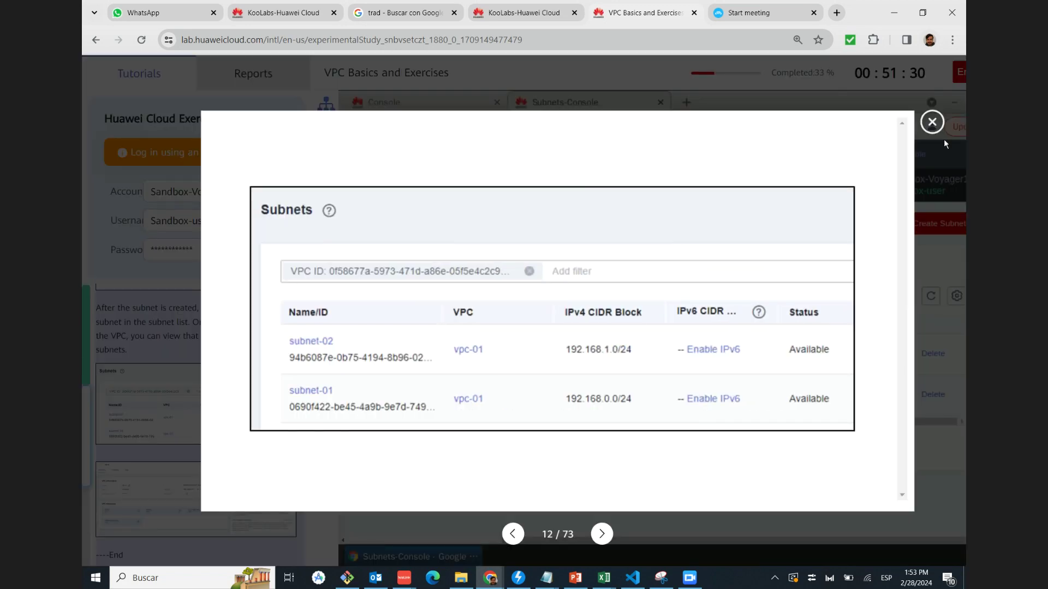
click(933, 121)
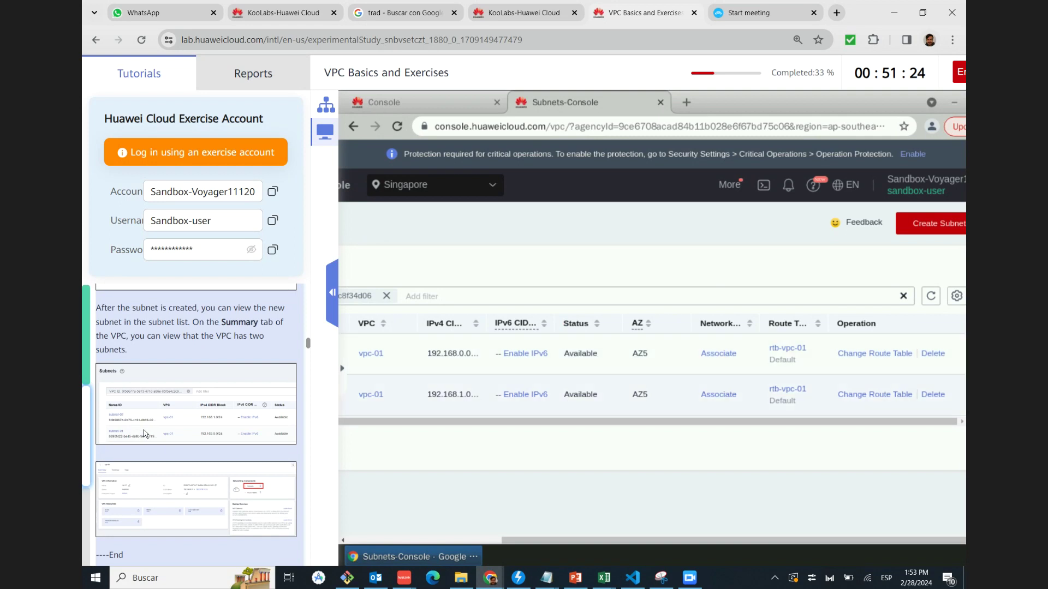
click(154, 418)
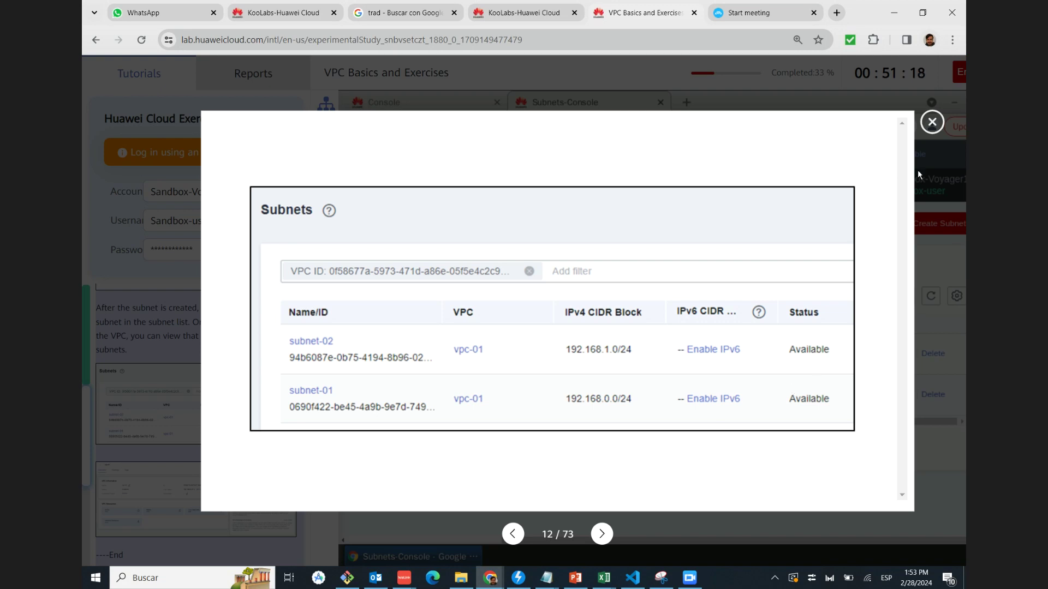
click(931, 122)
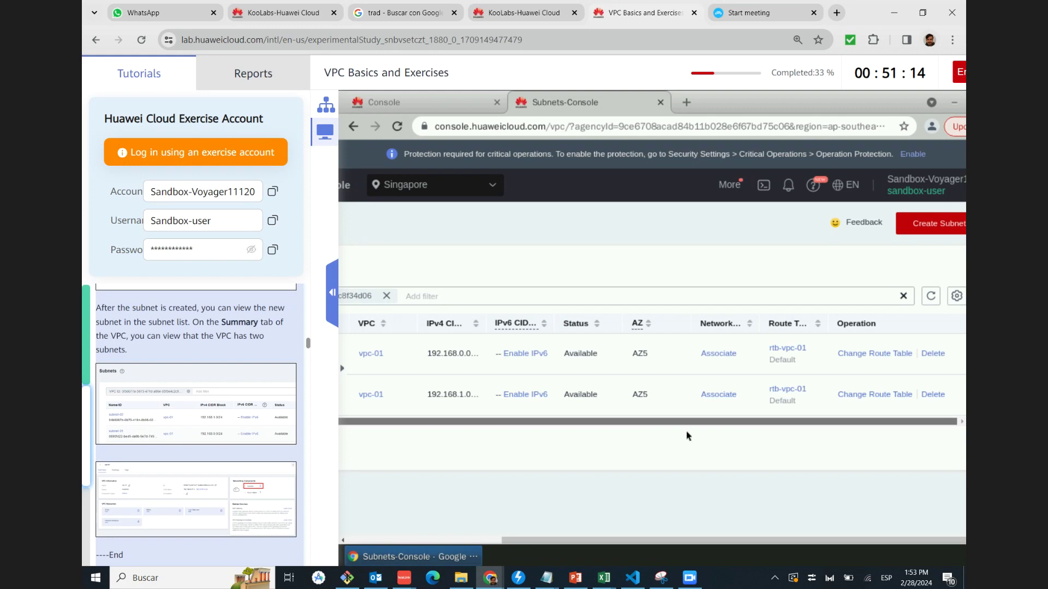
View the tutorial's VPC summary screenshot and return to vpc-01's Summary page
drag(748, 425, 567, 440)
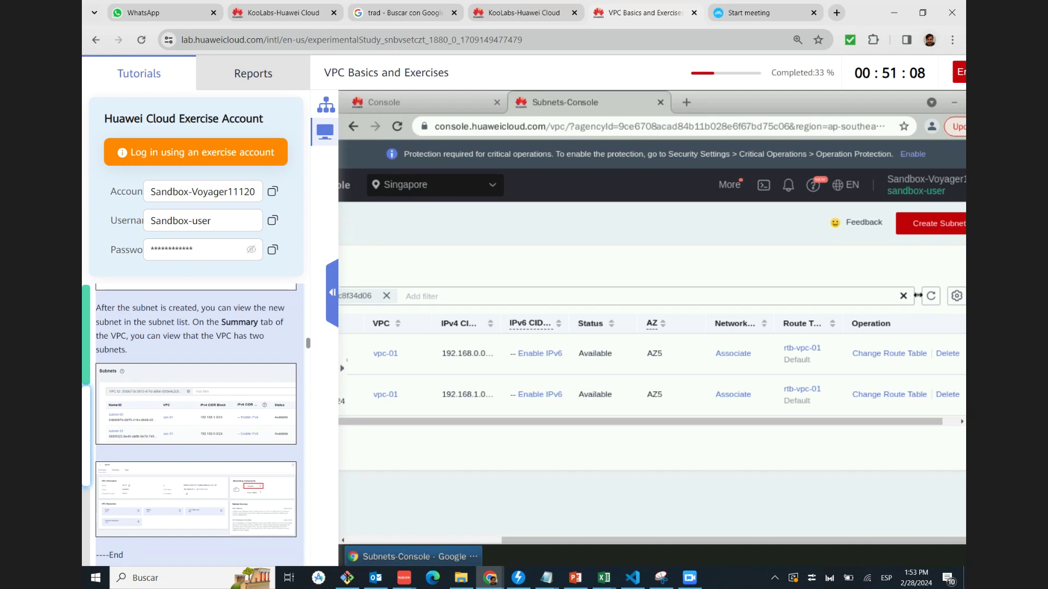
scroll(698, 543, left, 1)
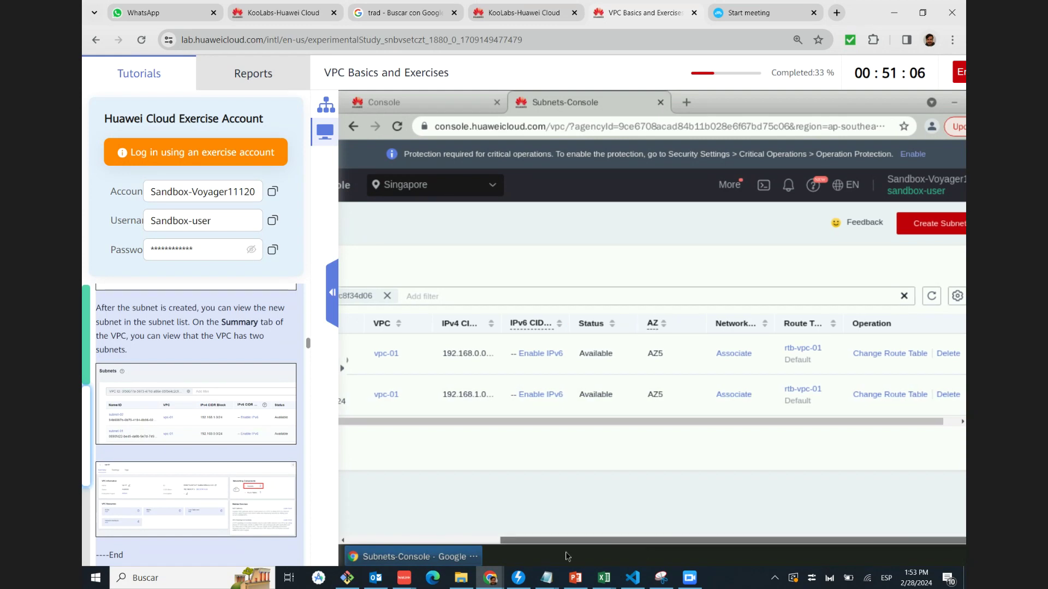
scroll(474, 502, left, 3)
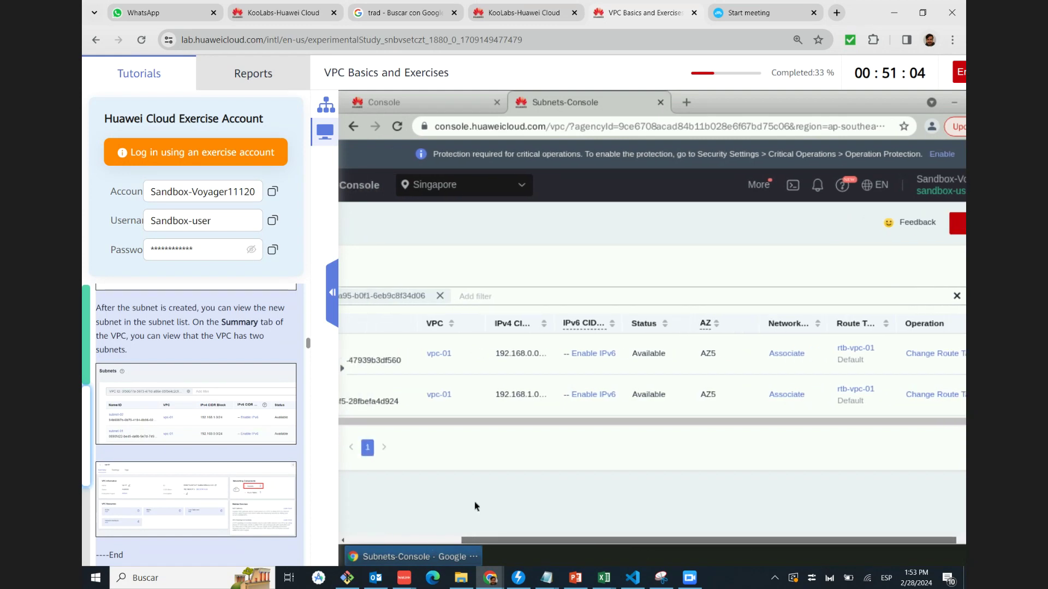
scroll(204, 397, down, 3)
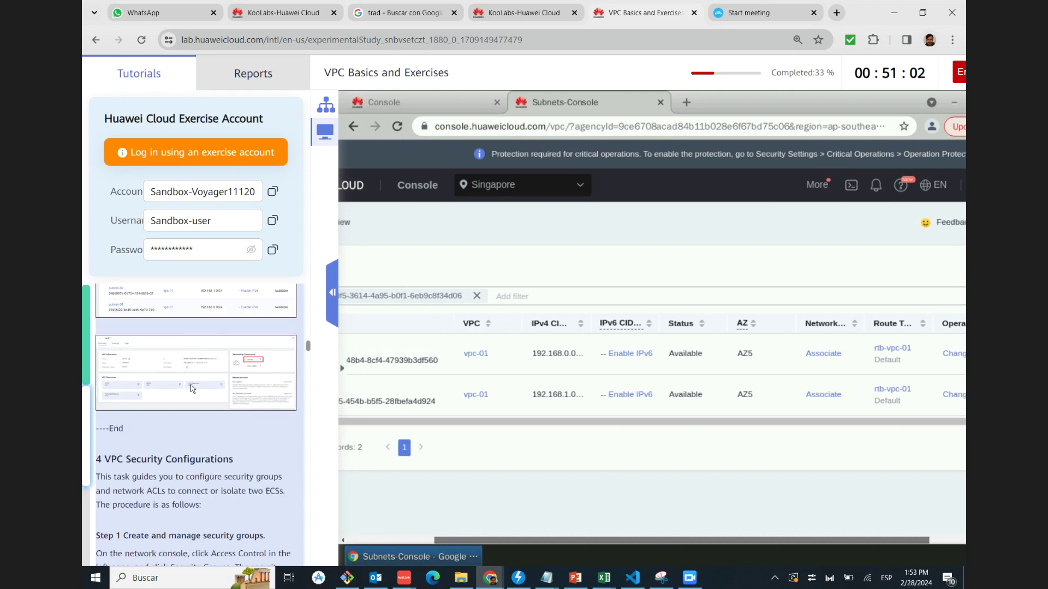
click(181, 311)
key(Right)
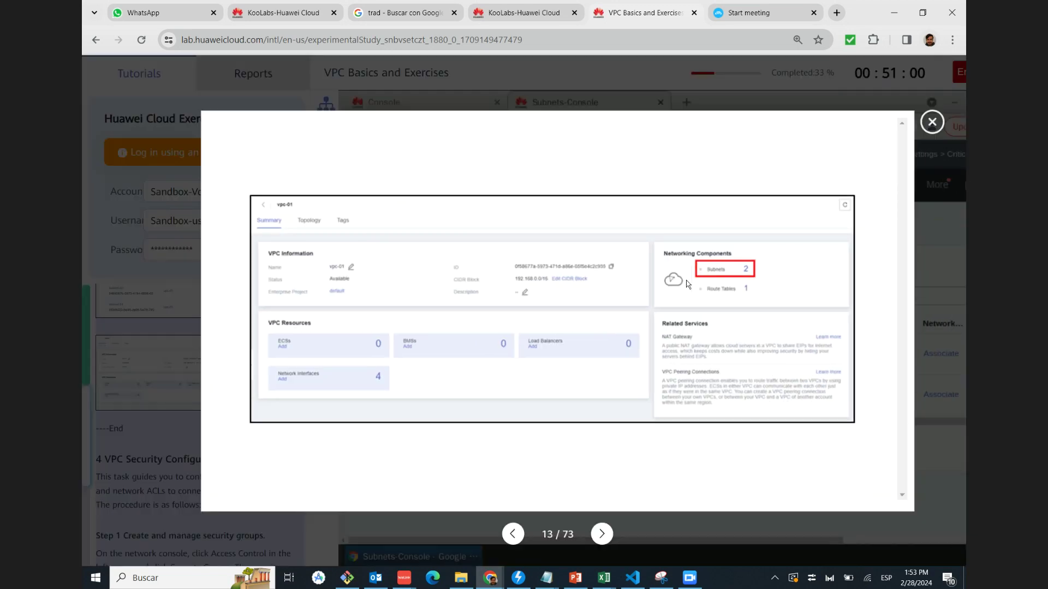
click(933, 122)
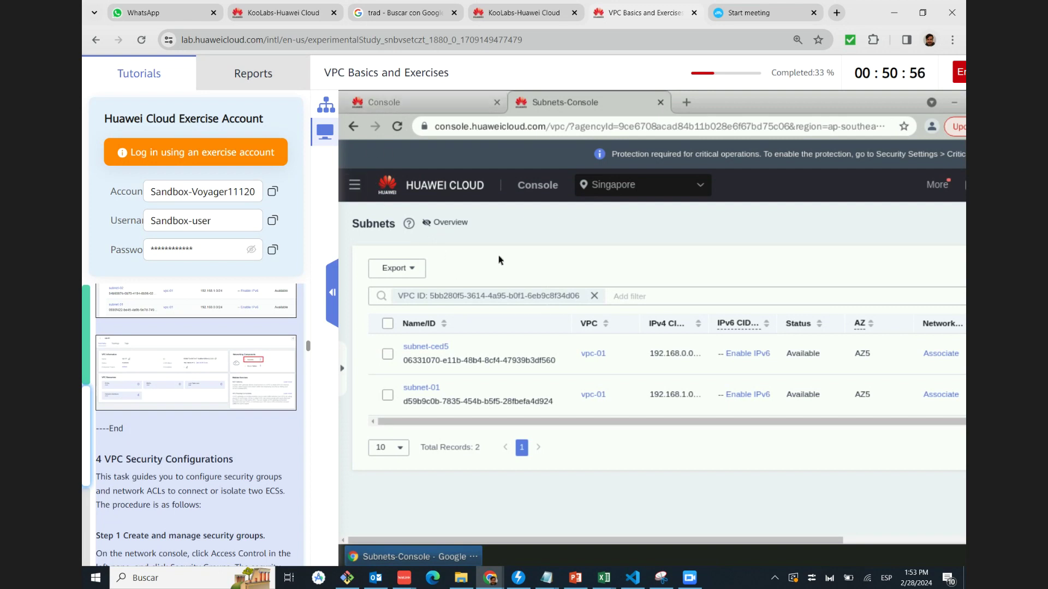
click(353, 126)
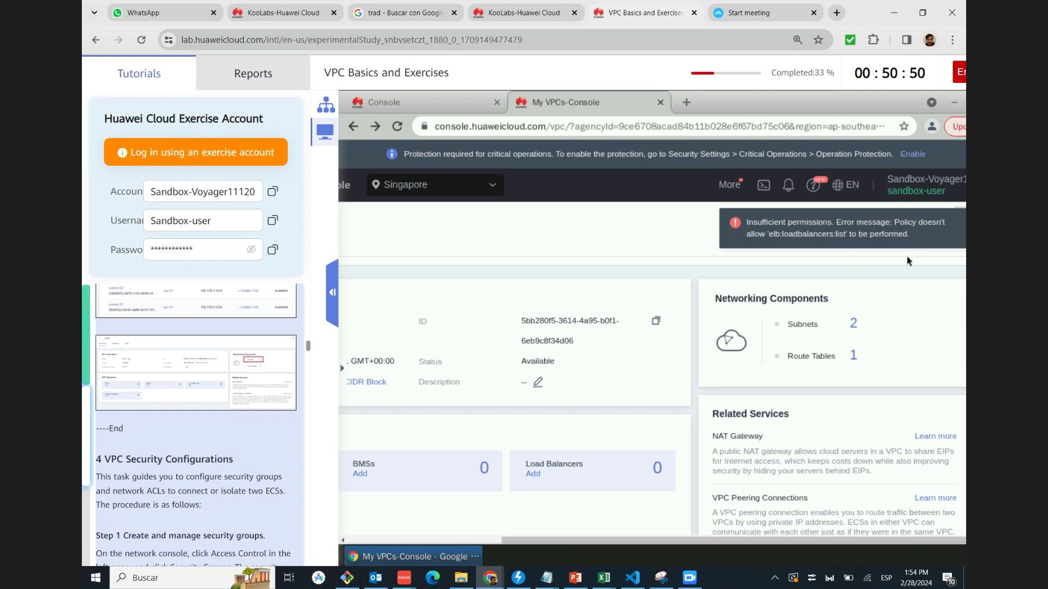
Scroll the tutorial to 4 VPC Security Configurations and bring vpc-01's Information and Resources panels into view
scroll(192, 413, down, 2)
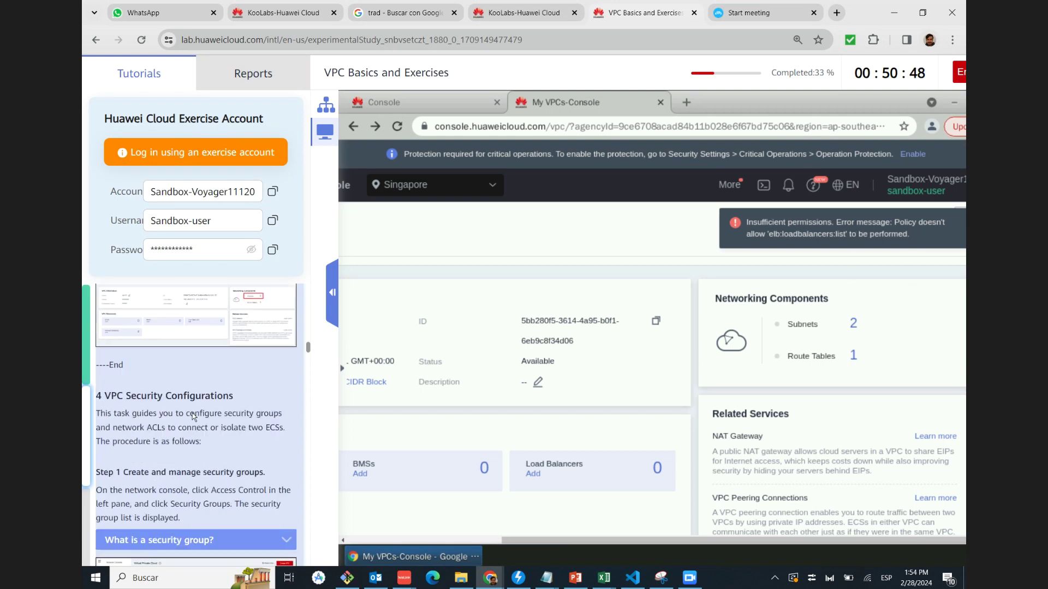
scroll(203, 371, down, 1)
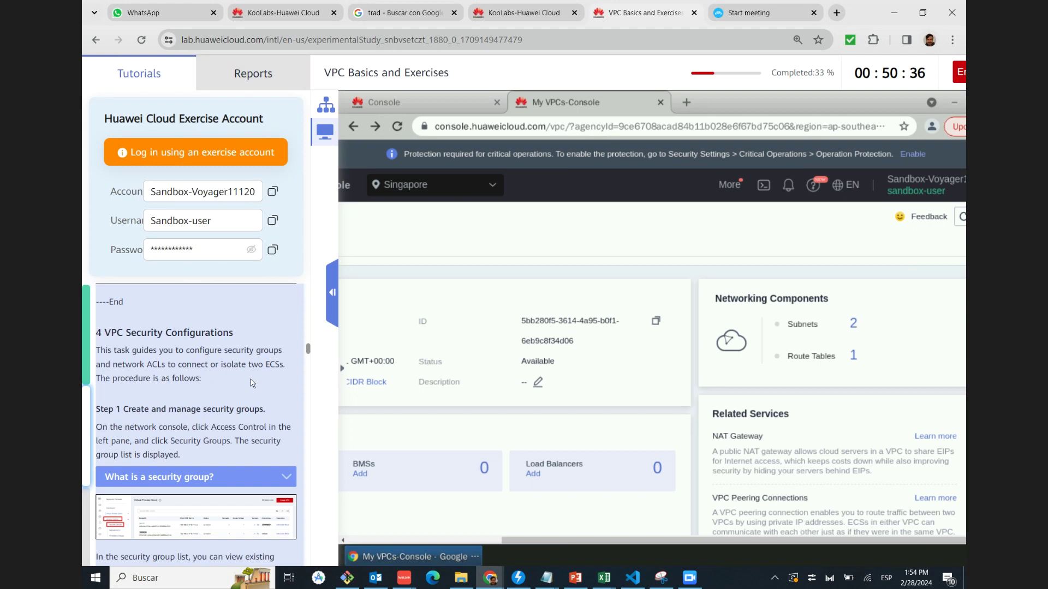
scroll(210, 393, down, 1)
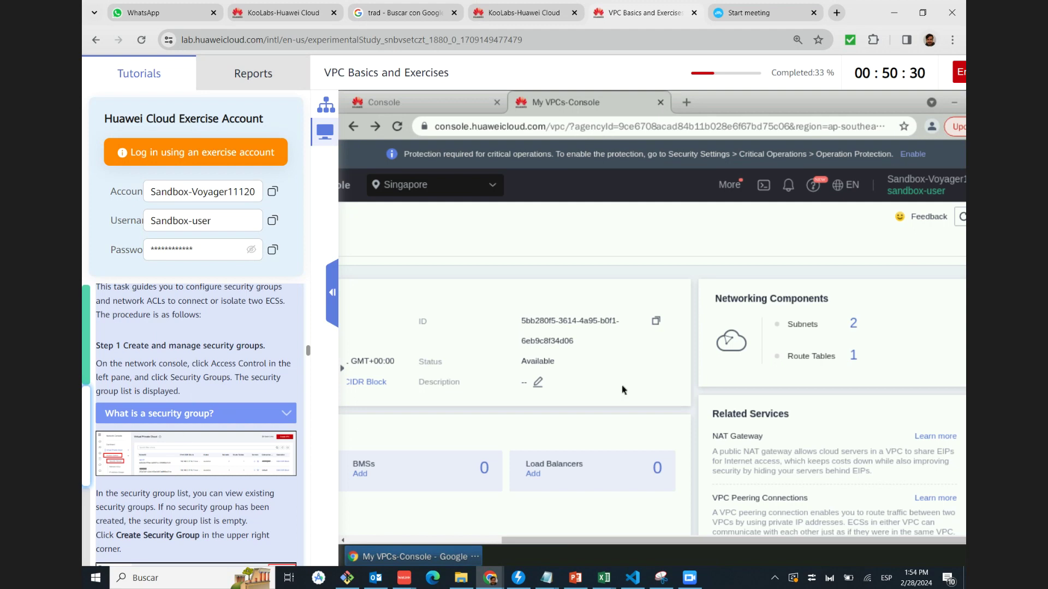
key(Right)
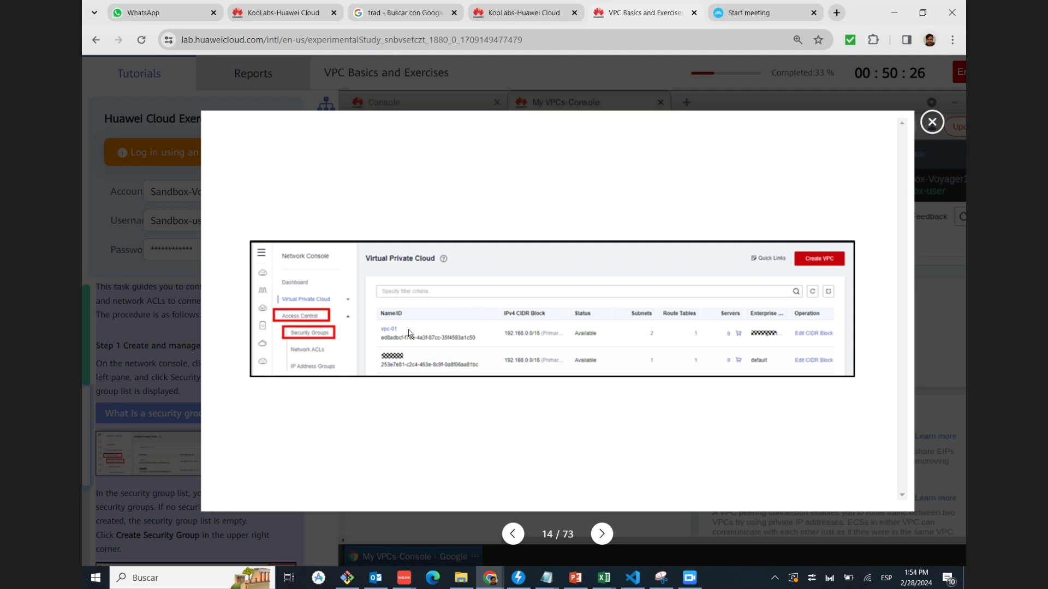
click(932, 122)
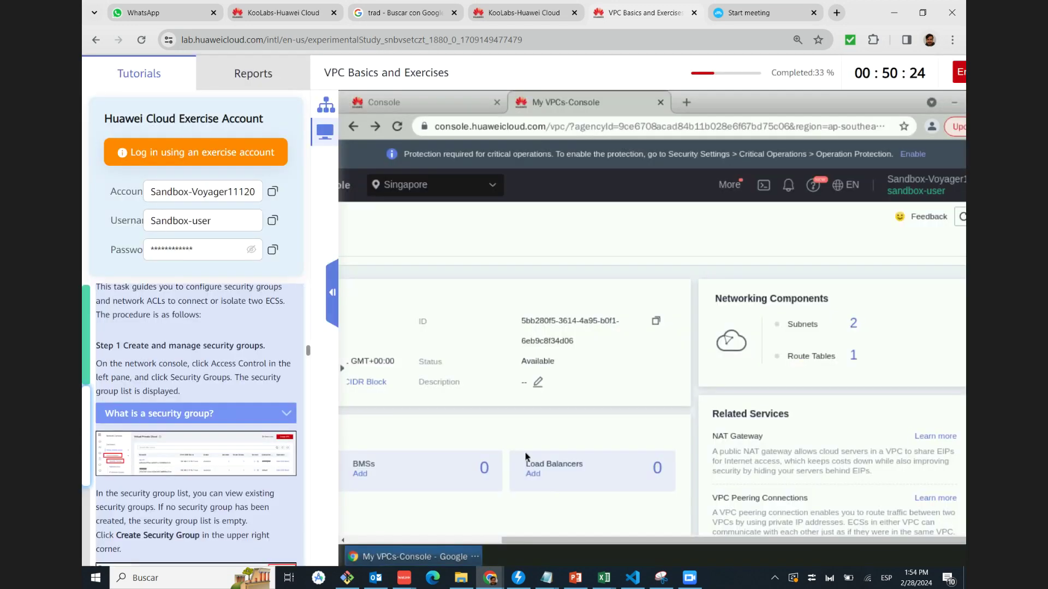
click(417, 542)
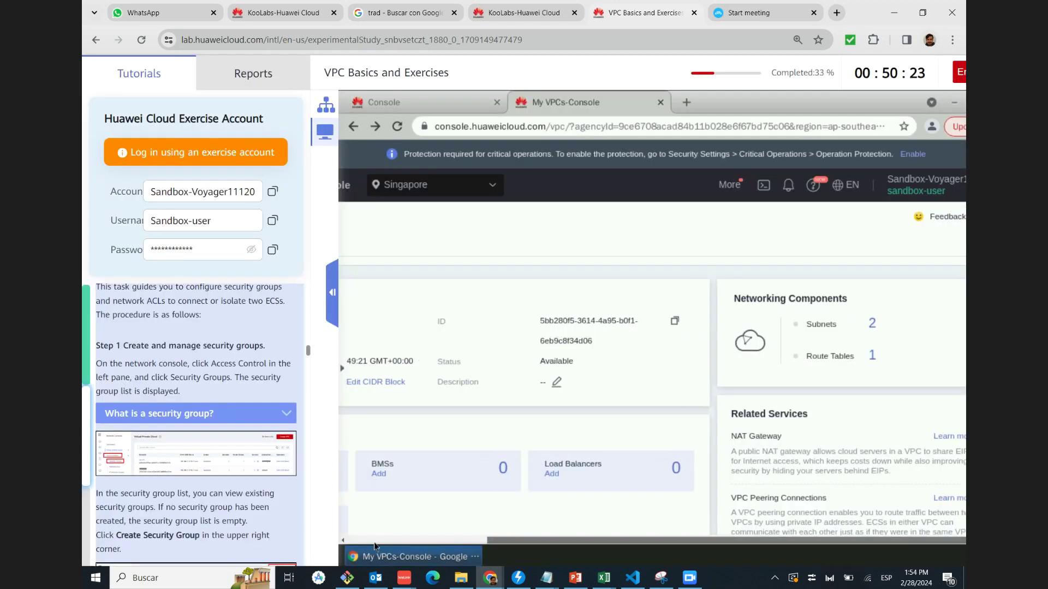
click(343, 542)
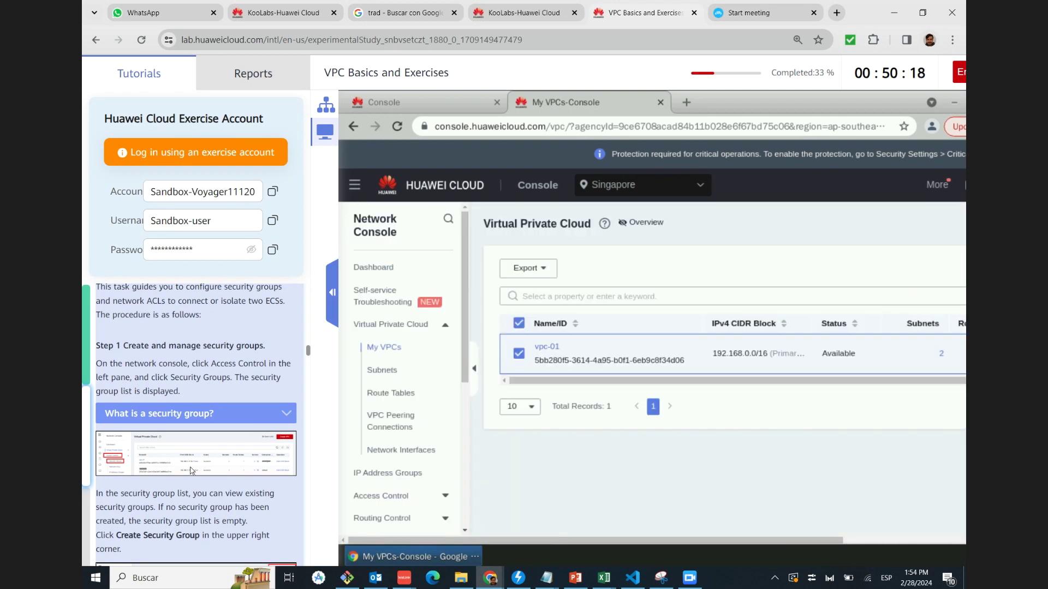
Expand Access Control in the Network Console and open the Security Groups list
click(190, 466)
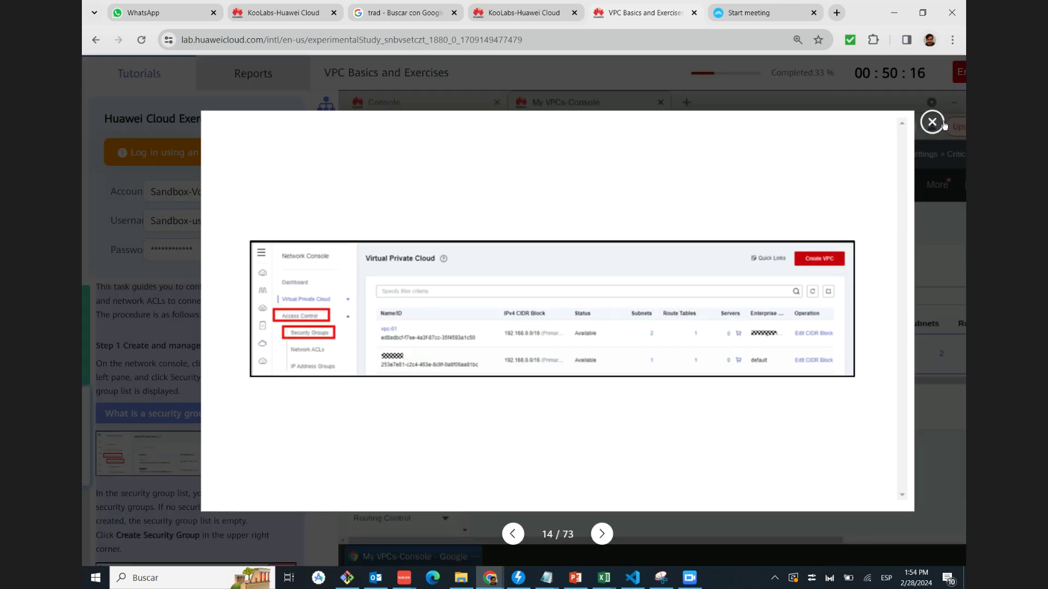
click(932, 123)
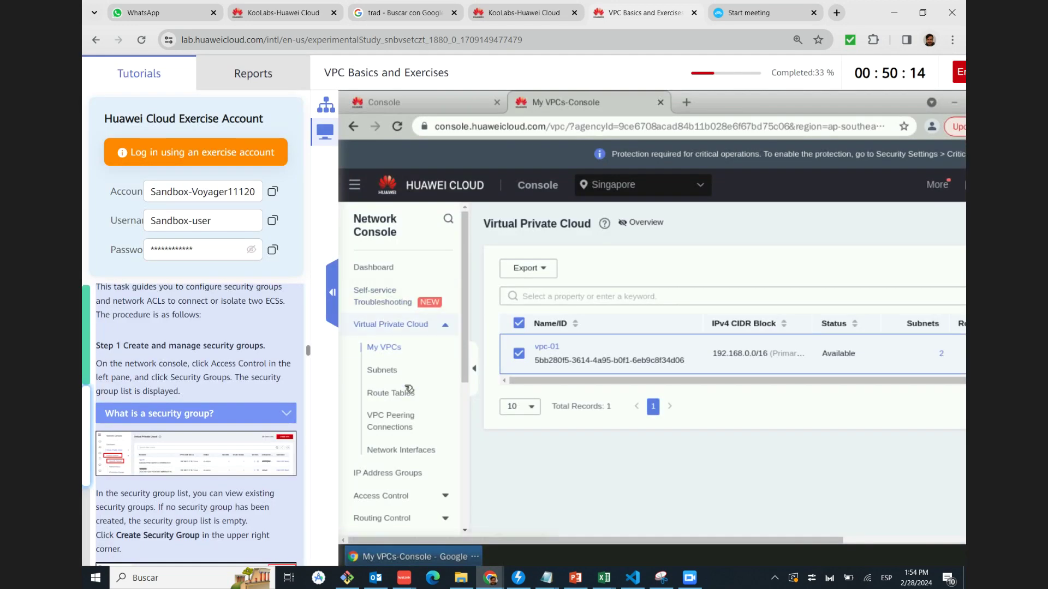
click(443, 497)
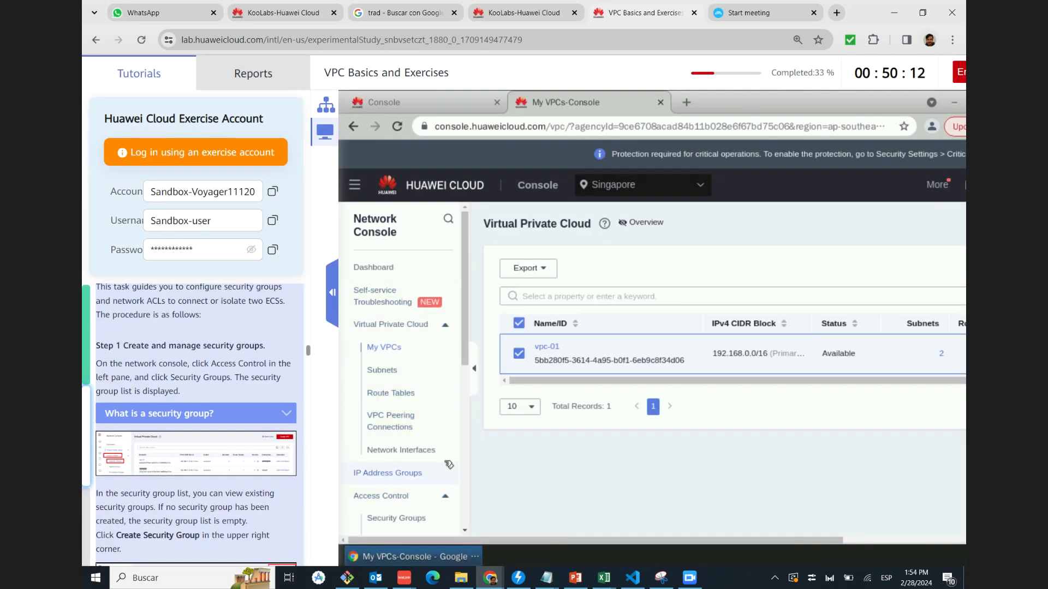
scroll(415, 505, down, 1)
scroll(410, 506, down, 1)
click(397, 446)
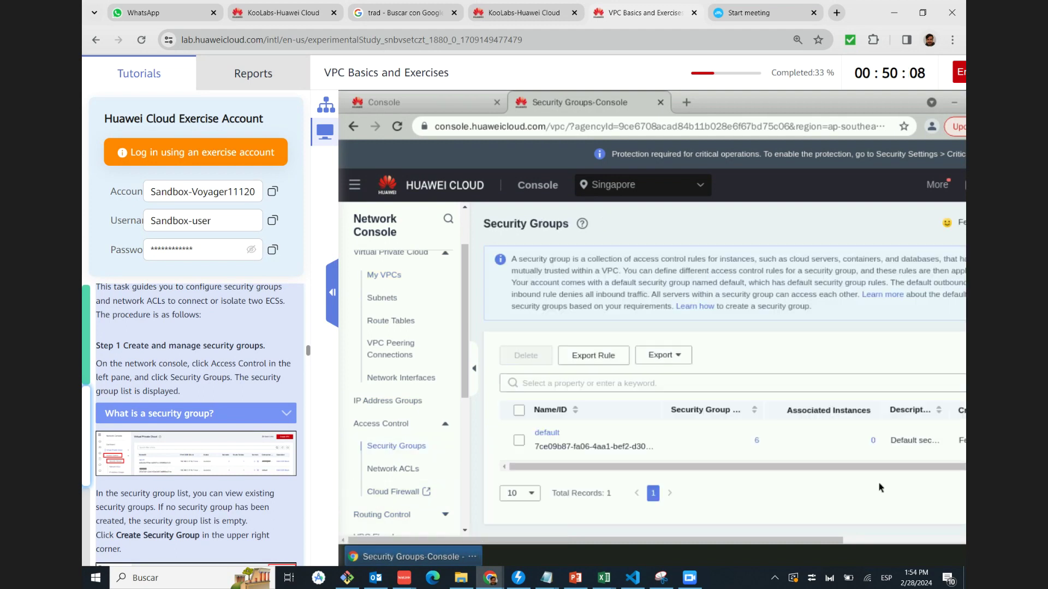
Compare the default-only security group list with the tutorial and begin a new security group
drag(802, 539, 595, 537)
click(238, 438)
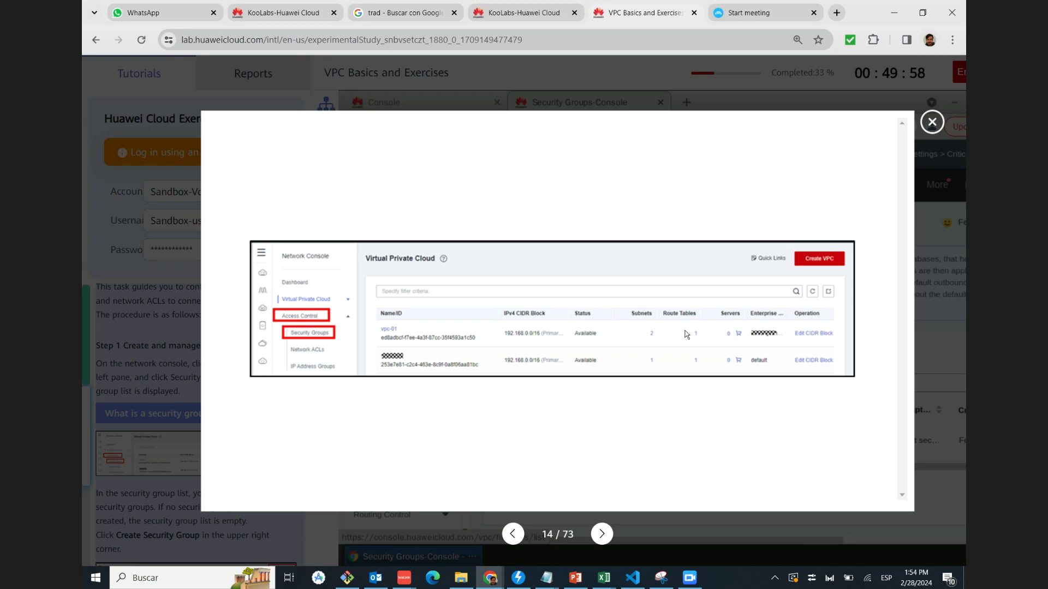
click(934, 123)
scroll(222, 371, down, 5)
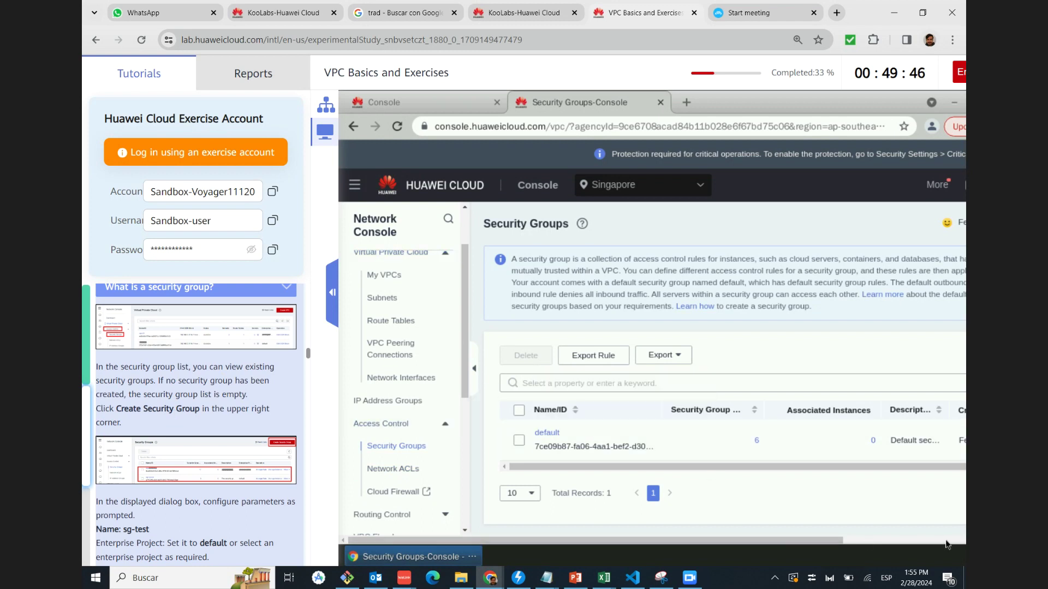
drag(812, 543, 1033, 543)
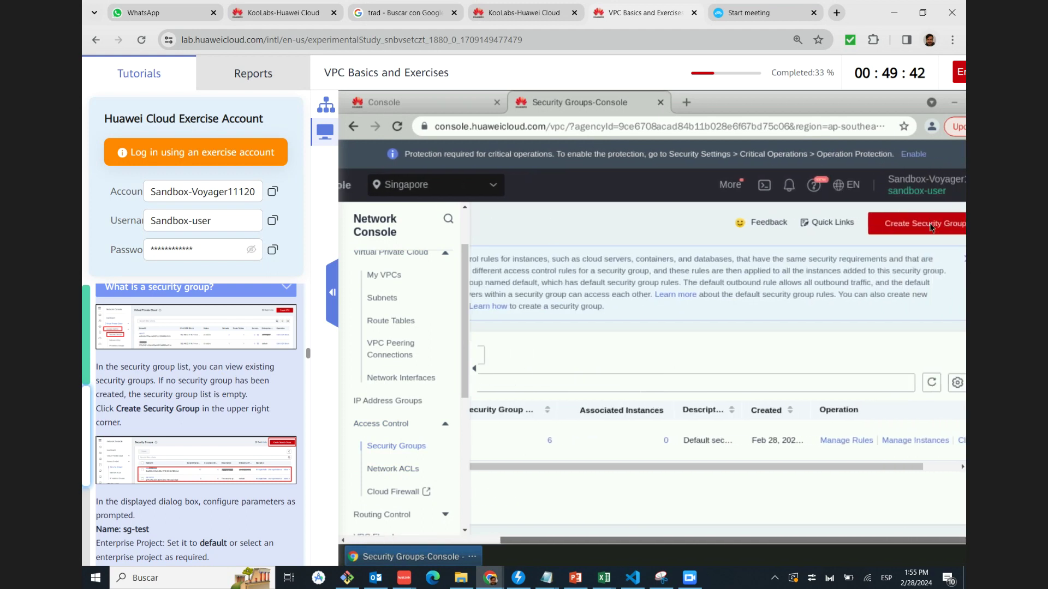
click(898, 229)
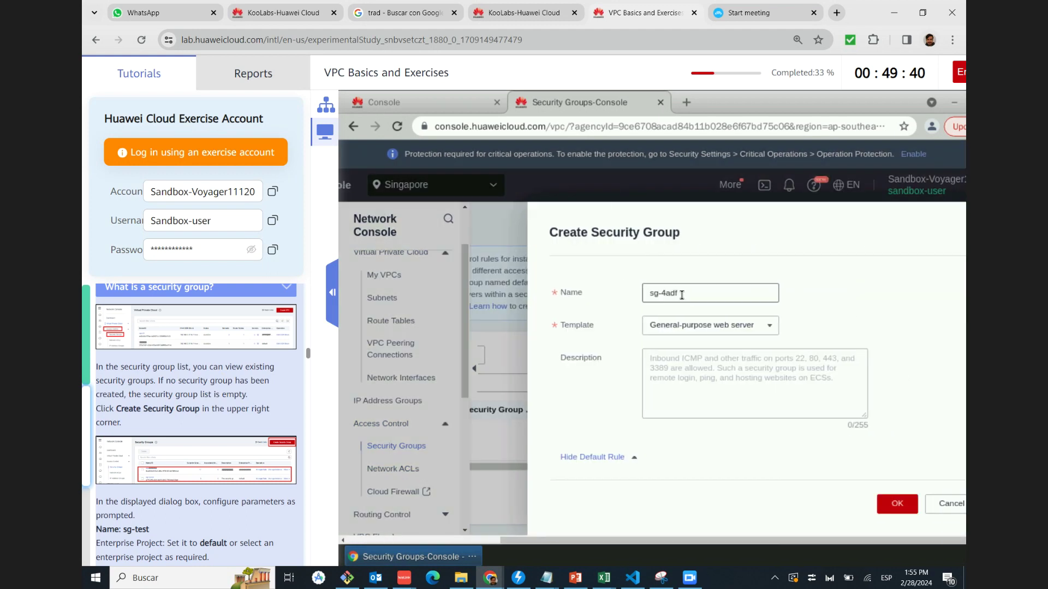
Check the tutorial screenshot and the template list, keeping the General-purpose web server template
scroll(208, 399, down, 1)
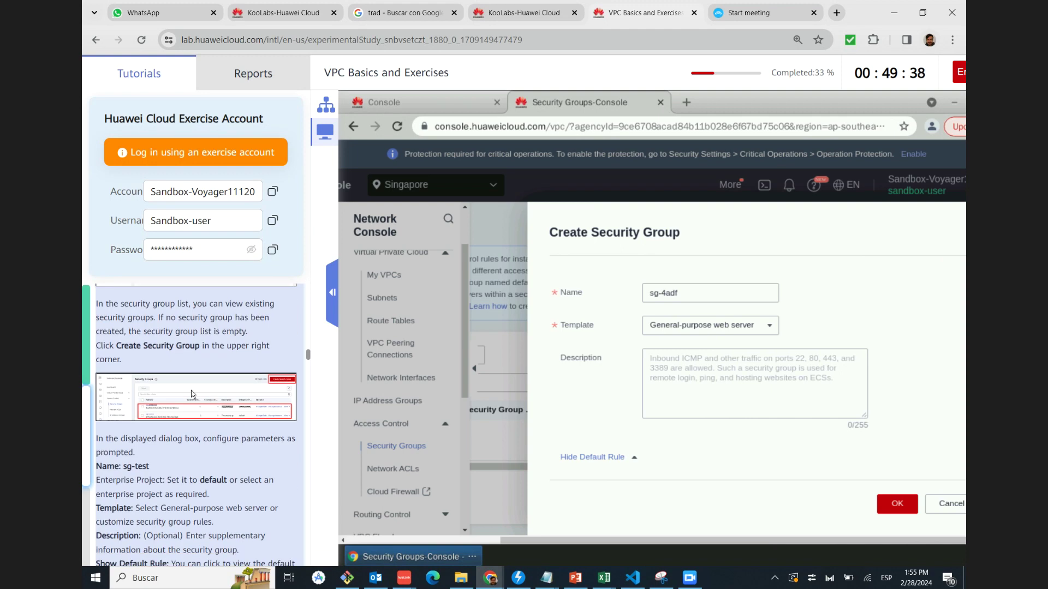
click(207, 398)
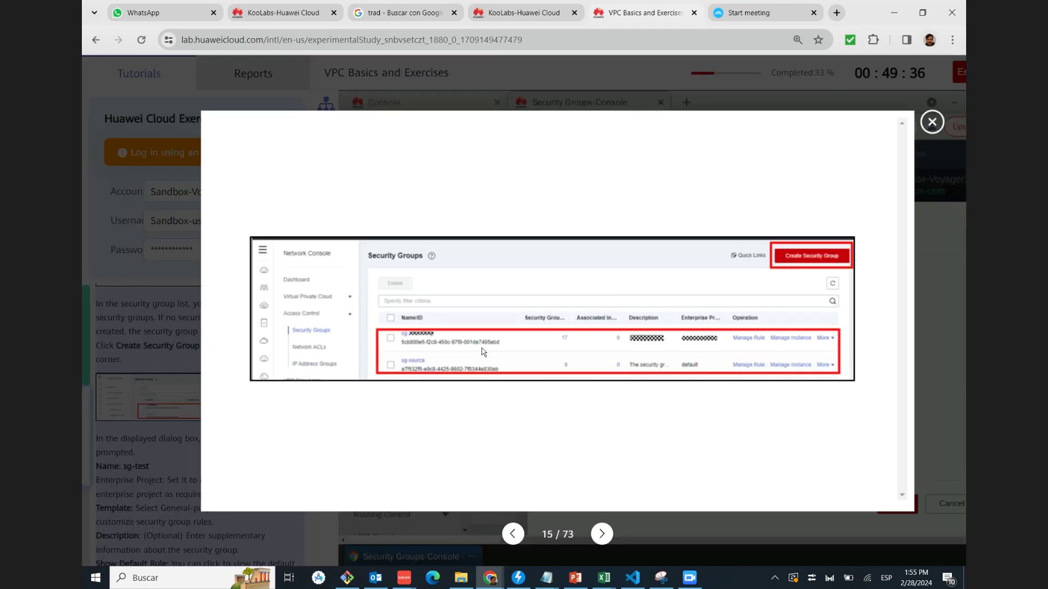
click(922, 131)
click(678, 298)
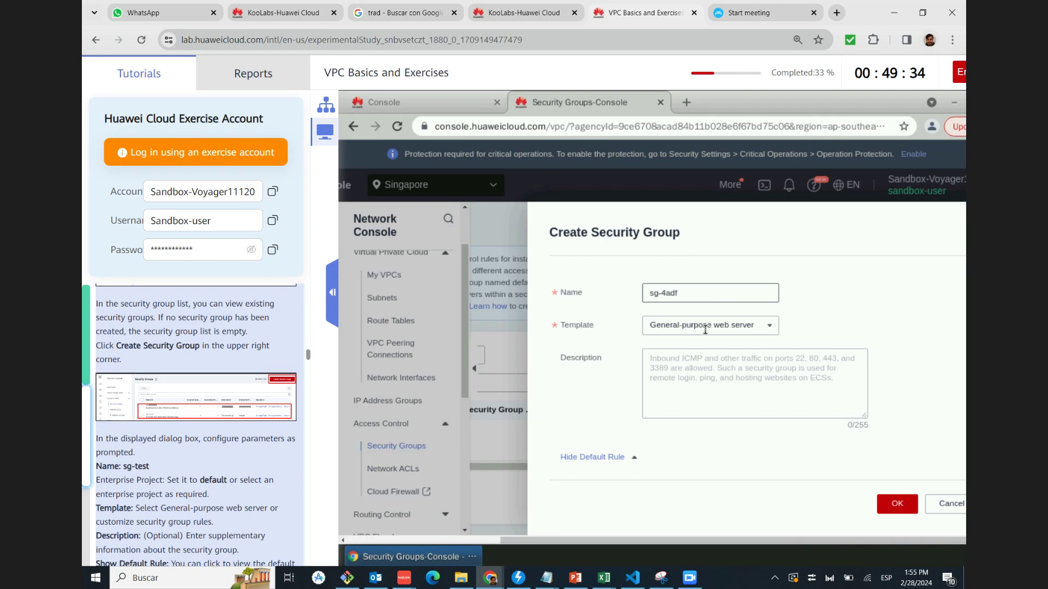
click(770, 329)
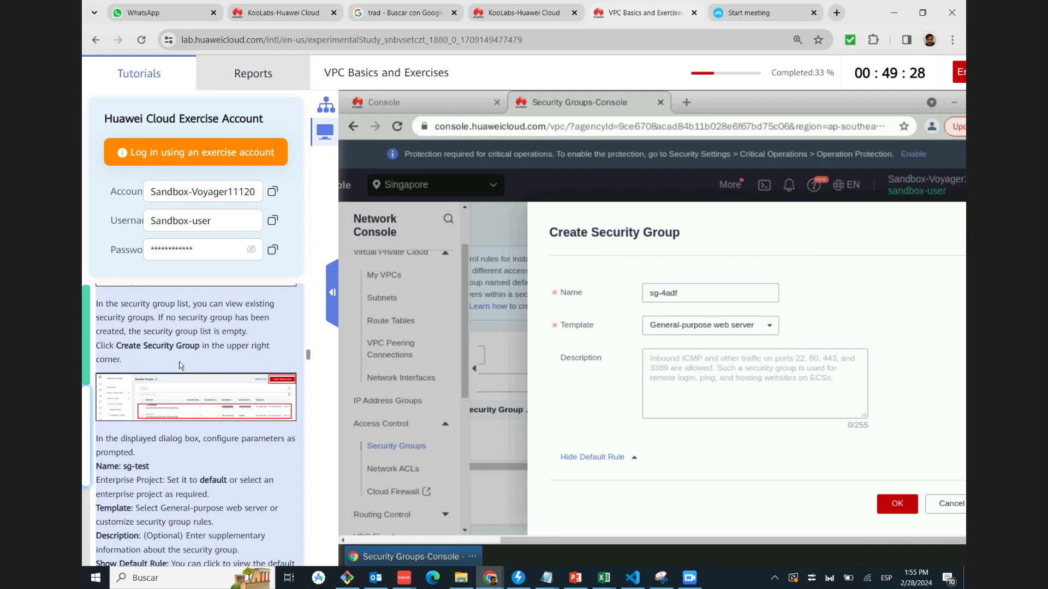
scroll(188, 399, down, 1)
Name the security group sg-test and verify it against the tutorial's Create Security Group screenshot
click(664, 293)
key(shift+End)
key(BackSpace)
key(BackSpace)
text(test)
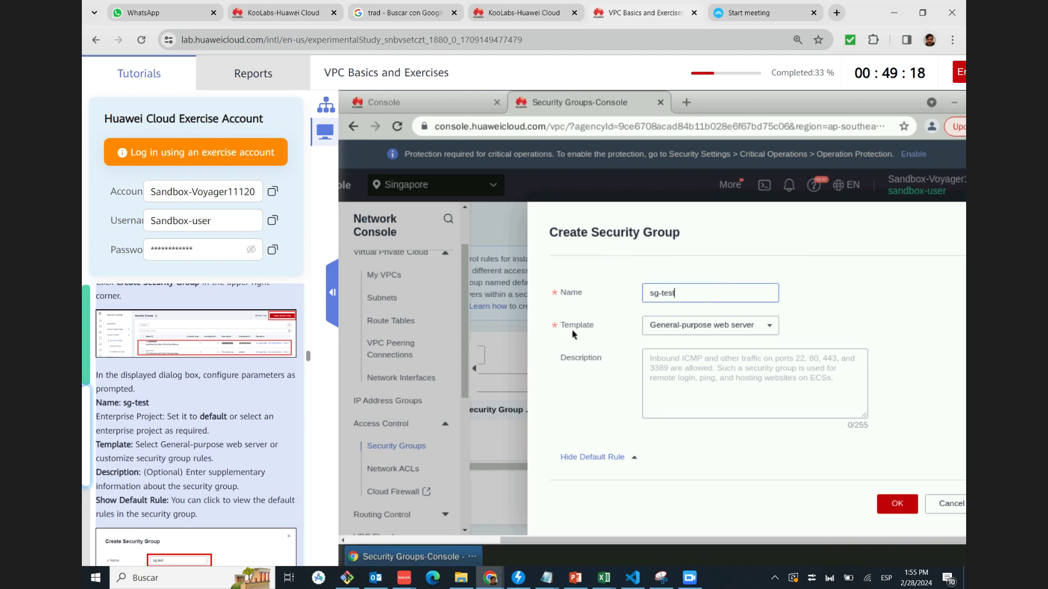
click(534, 407)
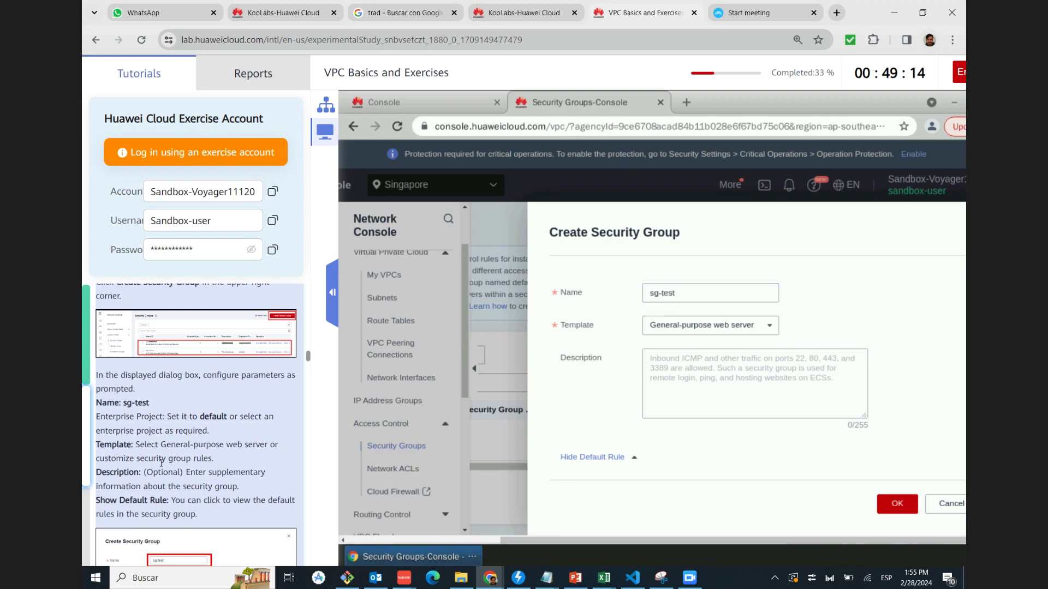
scroll(144, 488, down, 3)
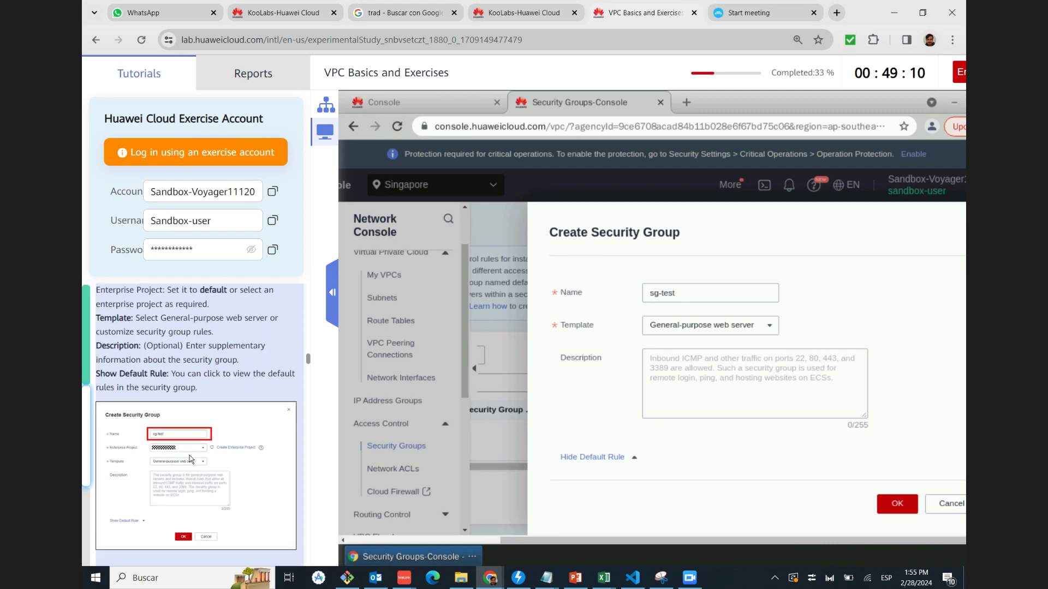
click(191, 460)
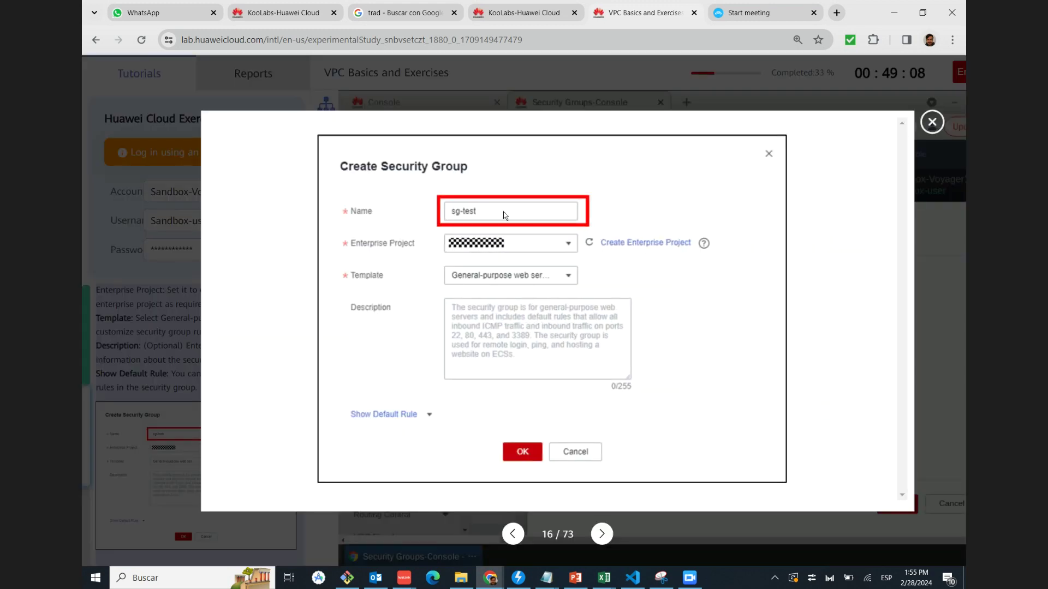
click(933, 121)
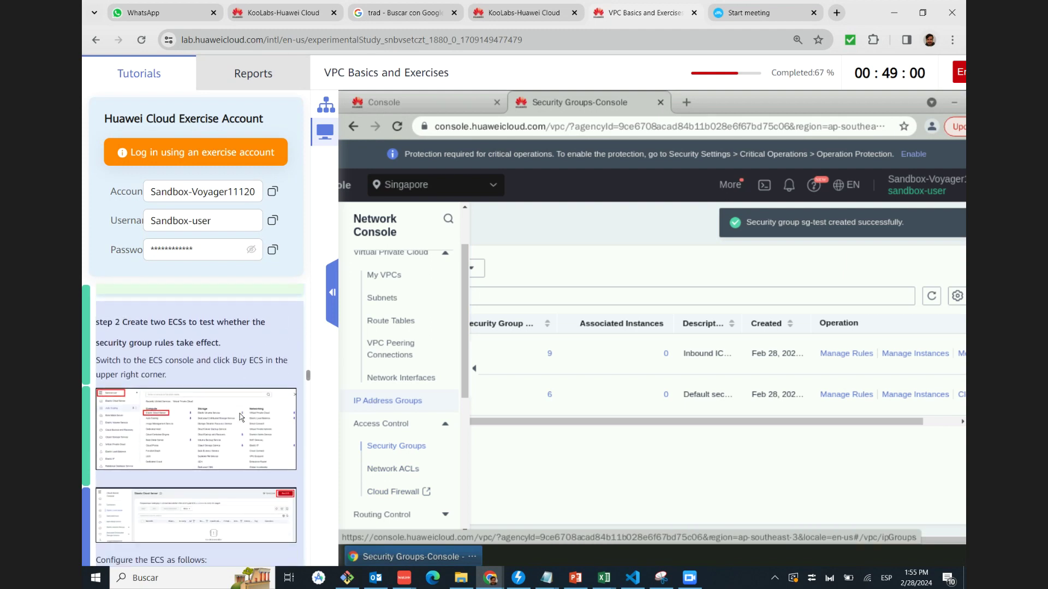
scroll(221, 377, up, 5)
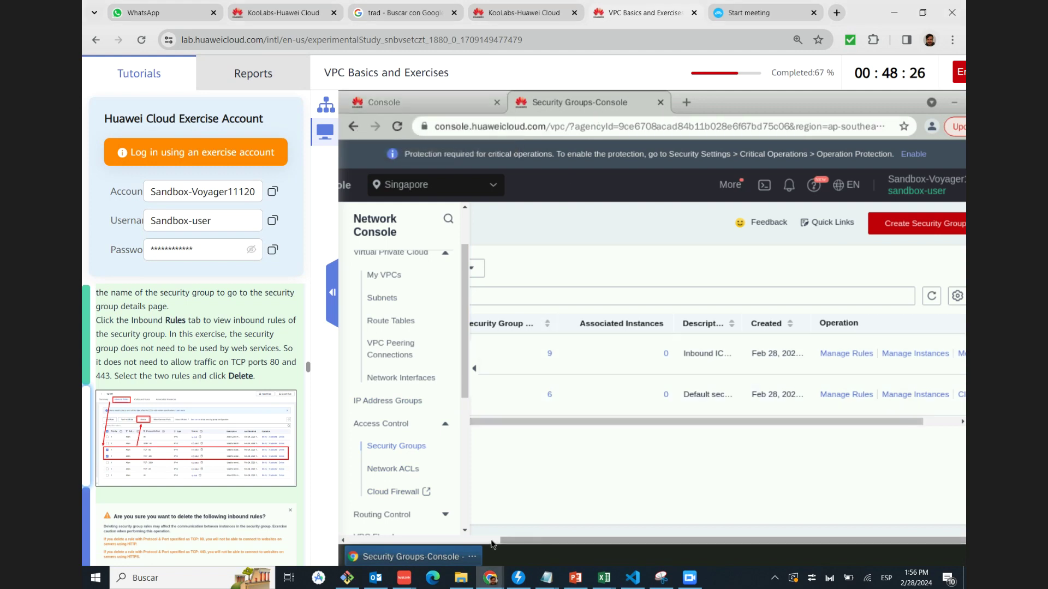
drag(501, 542, 468, 542)
scroll(459, 498, left, 2)
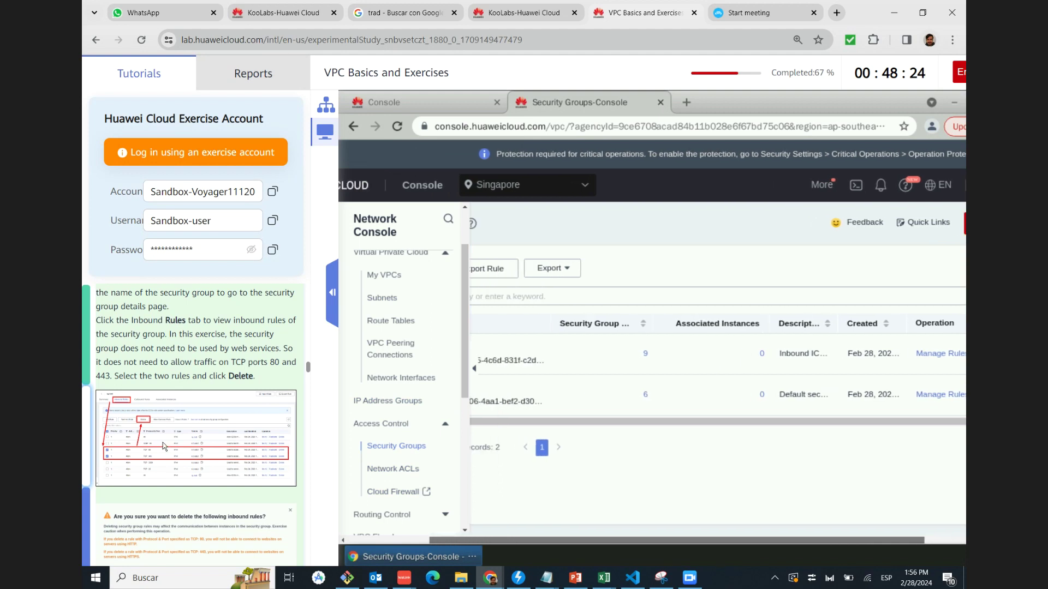
scroll(162, 443, up, 4)
scroll(163, 442, up, 4)
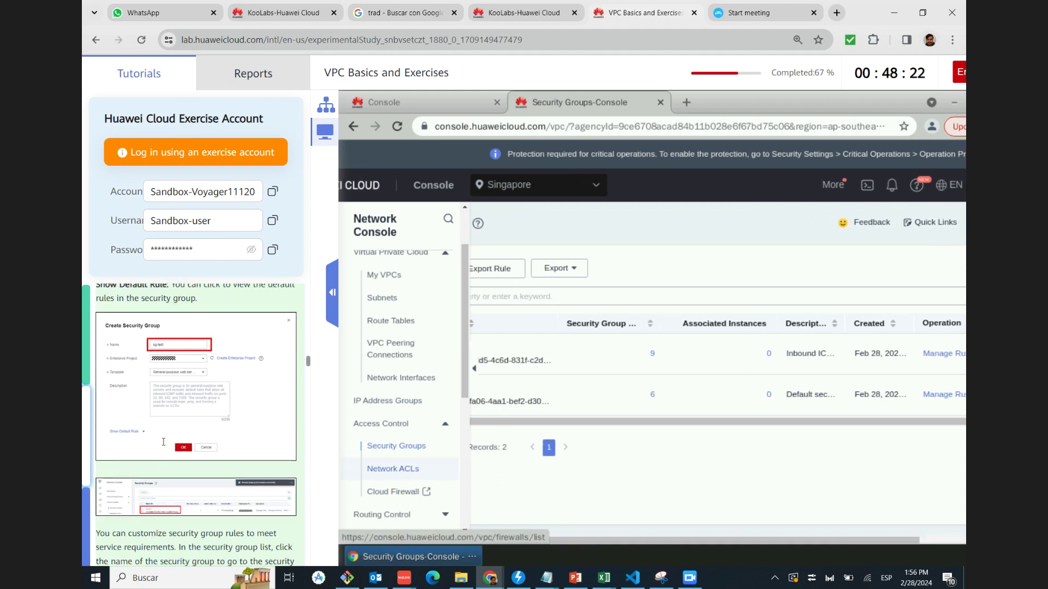
scroll(163, 442, up, 2)
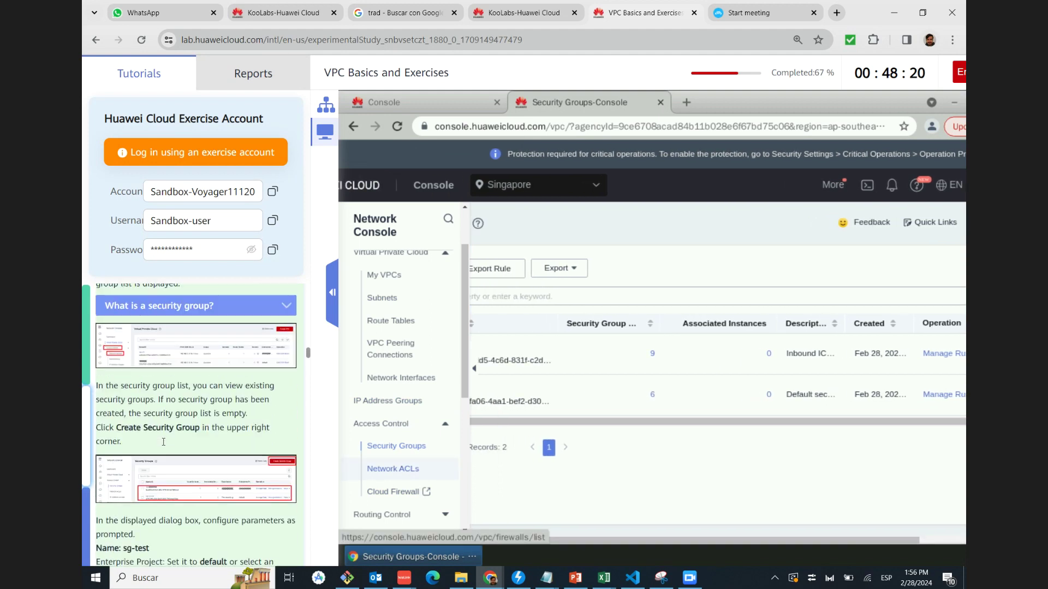
click(207, 355)
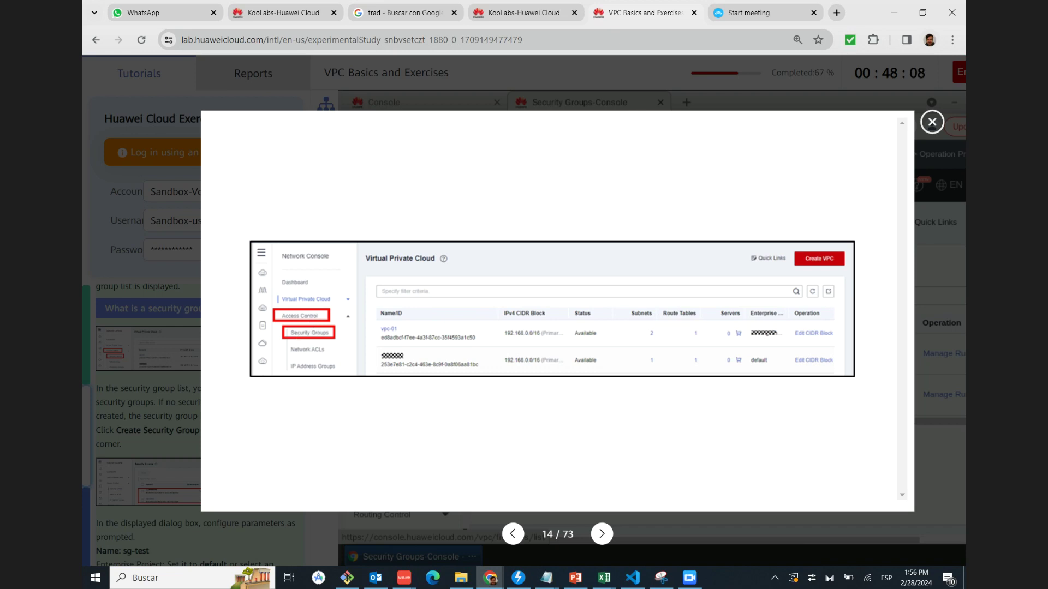
click(933, 122)
scroll(162, 415, down, 5)
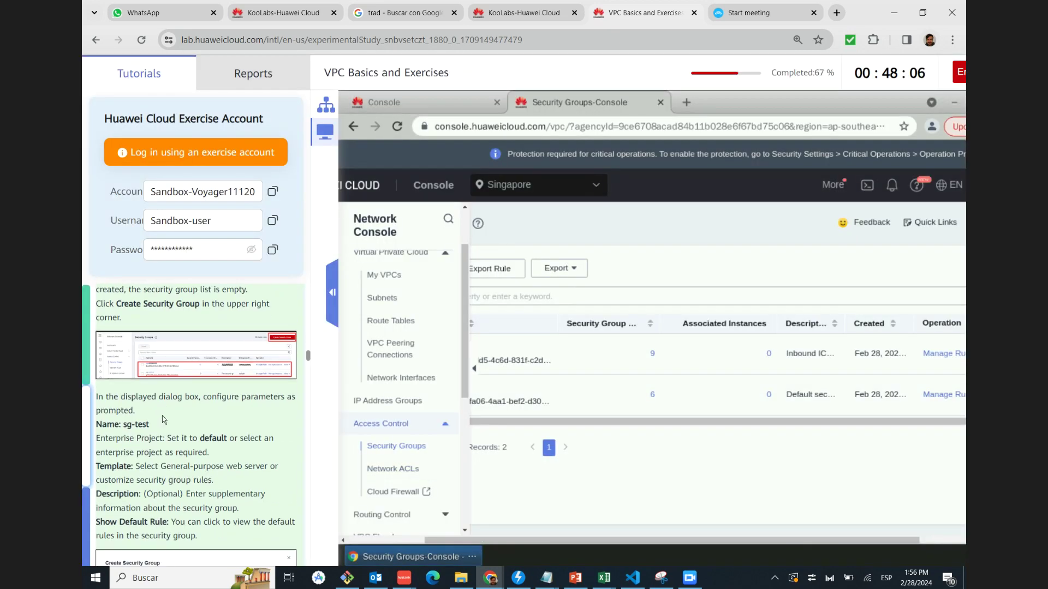
scroll(180, 419, down, 2)
click(180, 415)
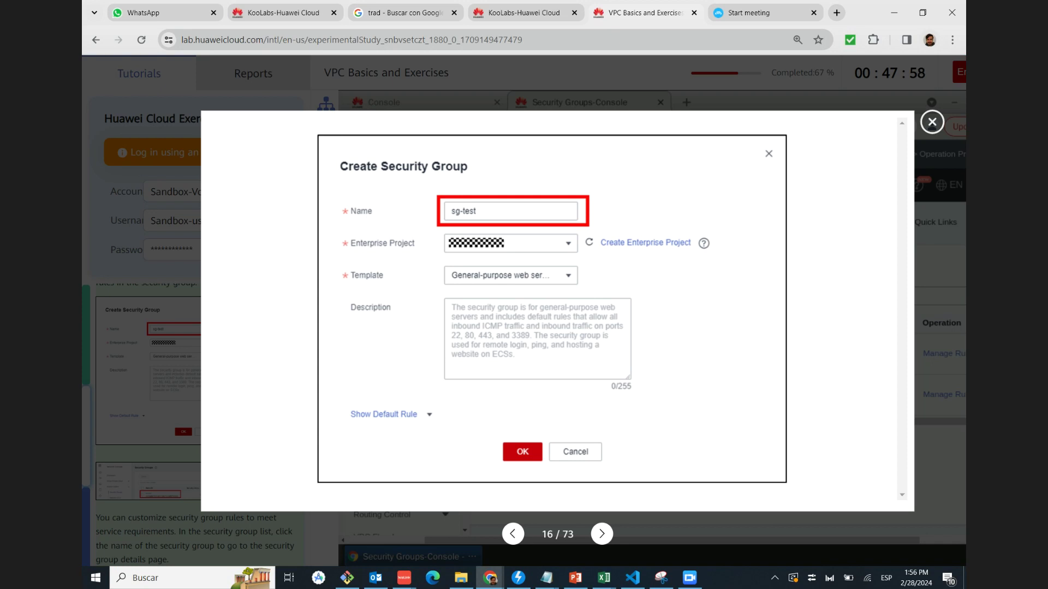
click(933, 122)
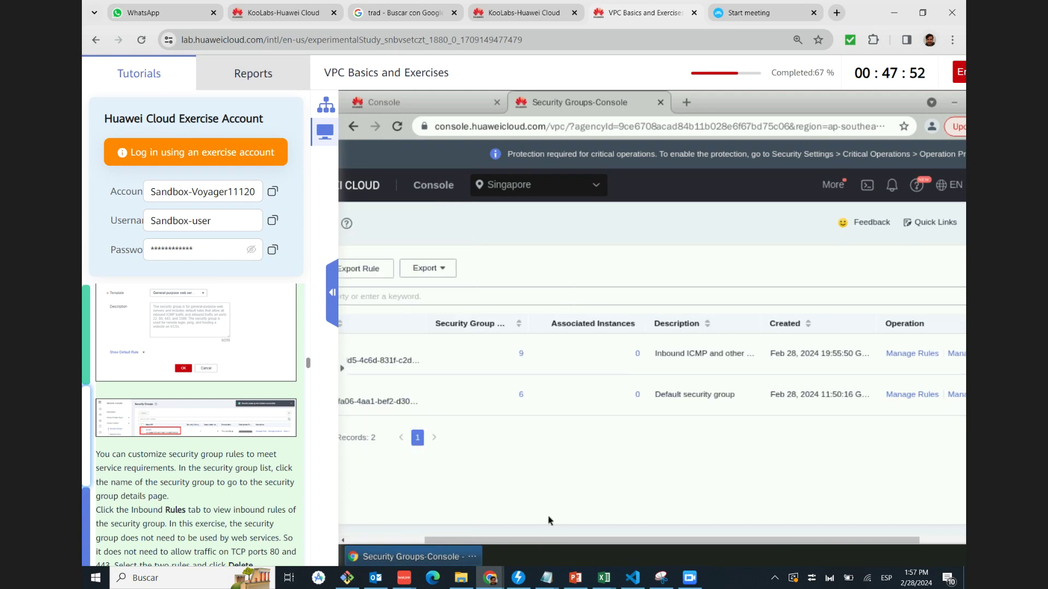
click(370, 540)
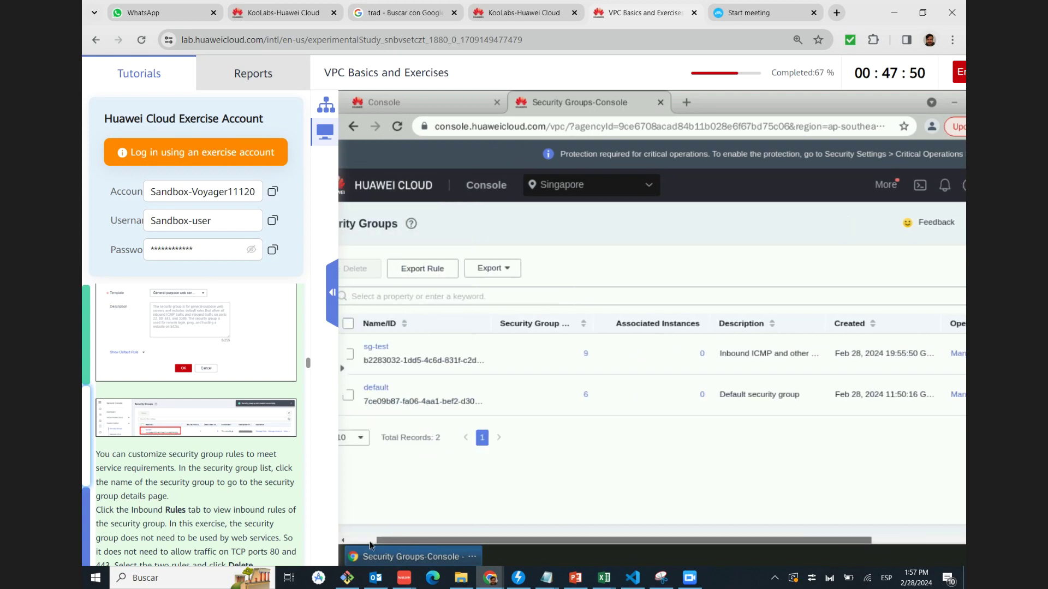
drag(369, 545, 365, 544)
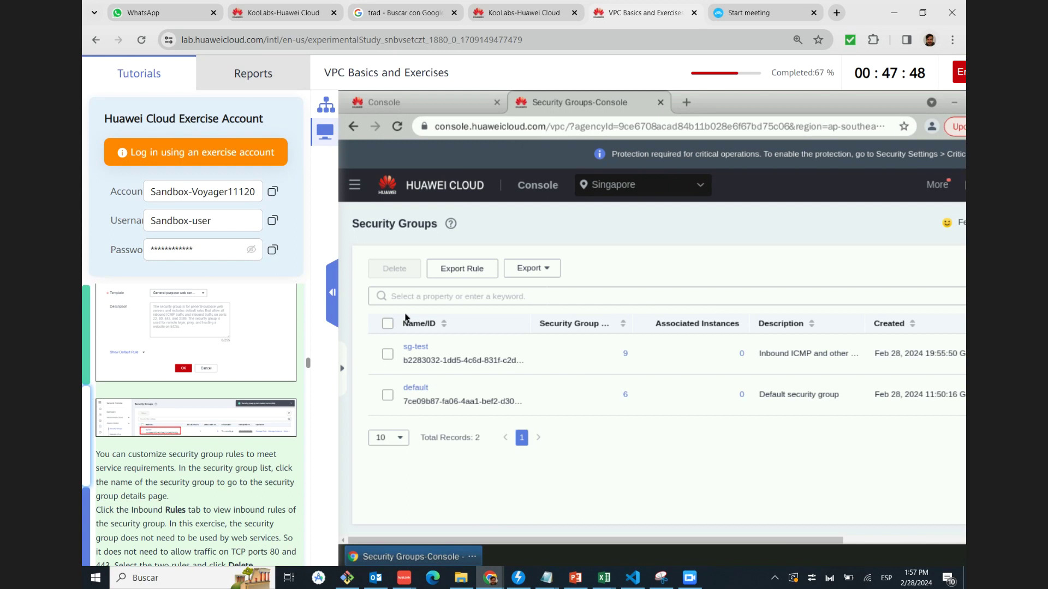
scroll(197, 436, down, 2)
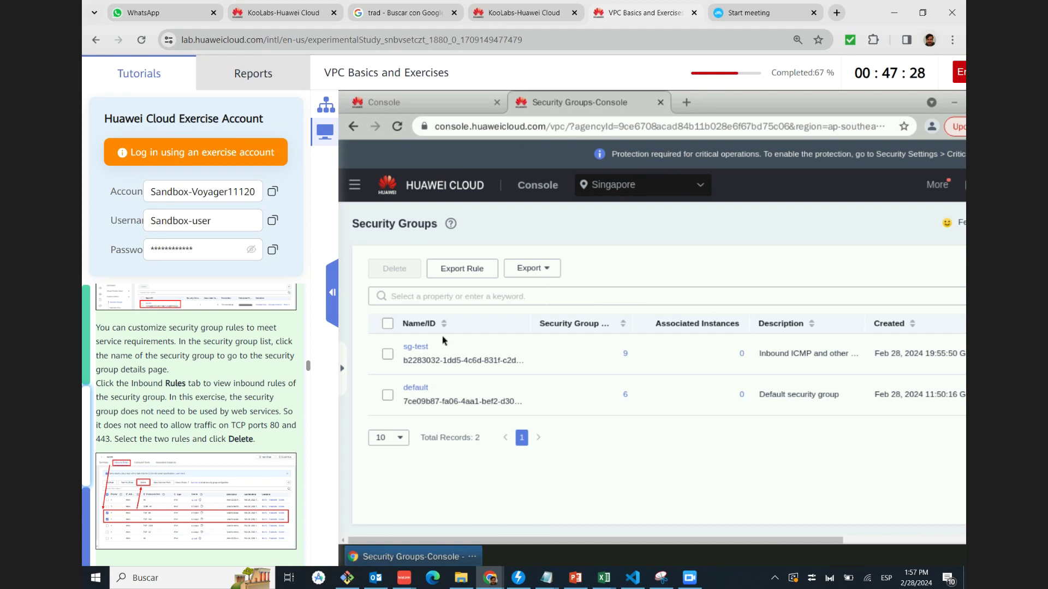
click(415, 347)
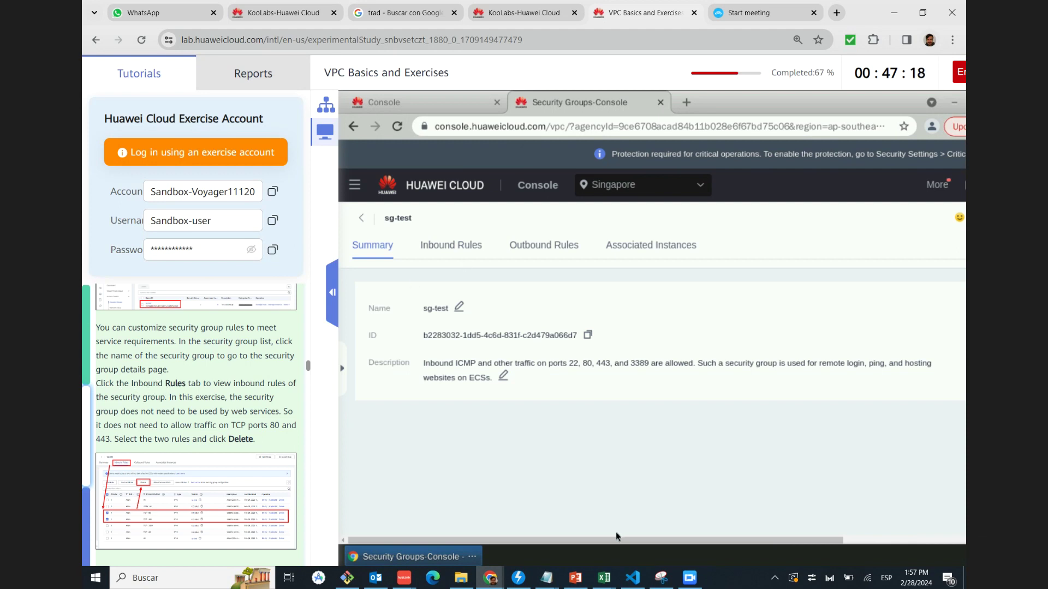
Show sg-test's seven inbound rules, read the TCP ports paragraph, and enlarge the rule-deletion screenshot
drag(619, 542, 623, 542)
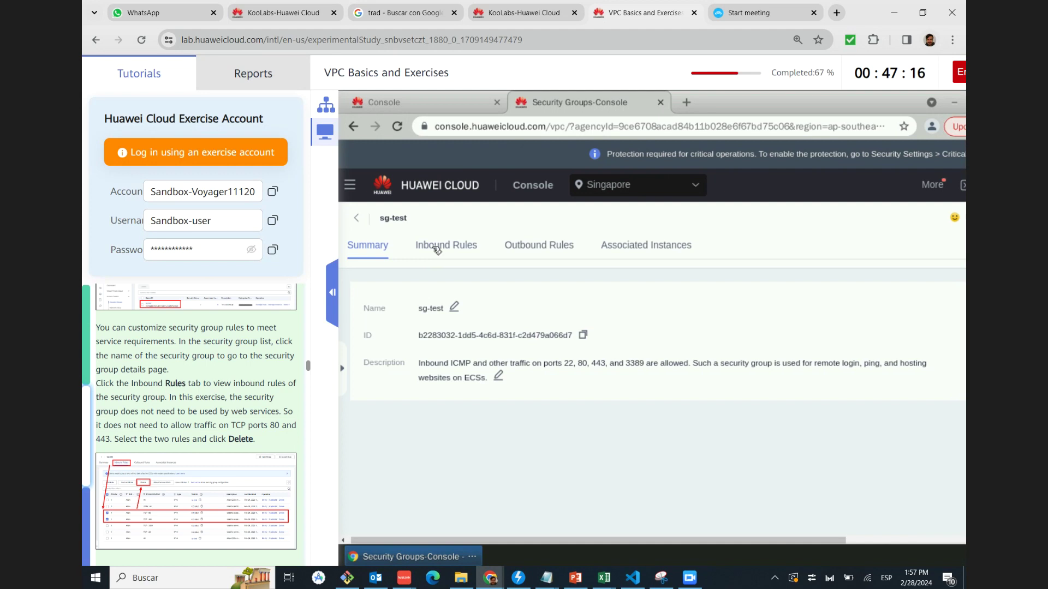
click(439, 246)
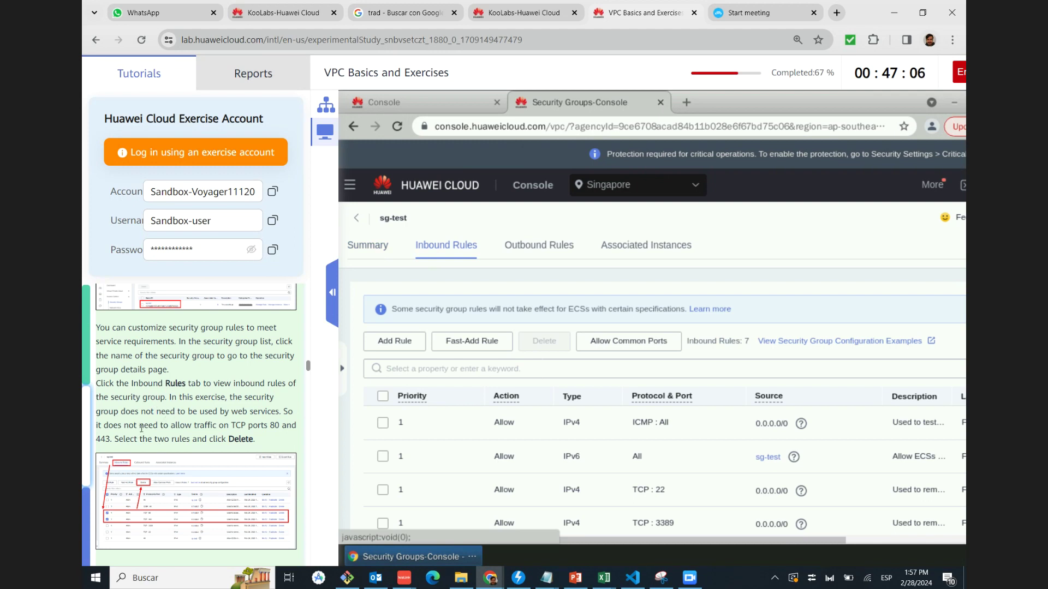
scroll(141, 428, down, 1)
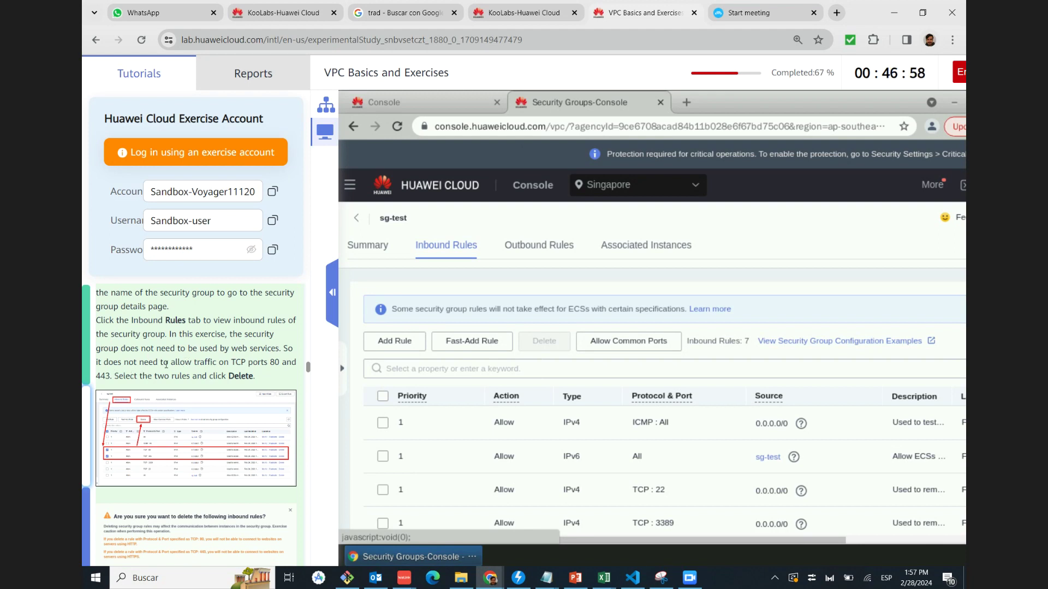
drag(230, 362, 281, 363)
triple_click(112, 376)
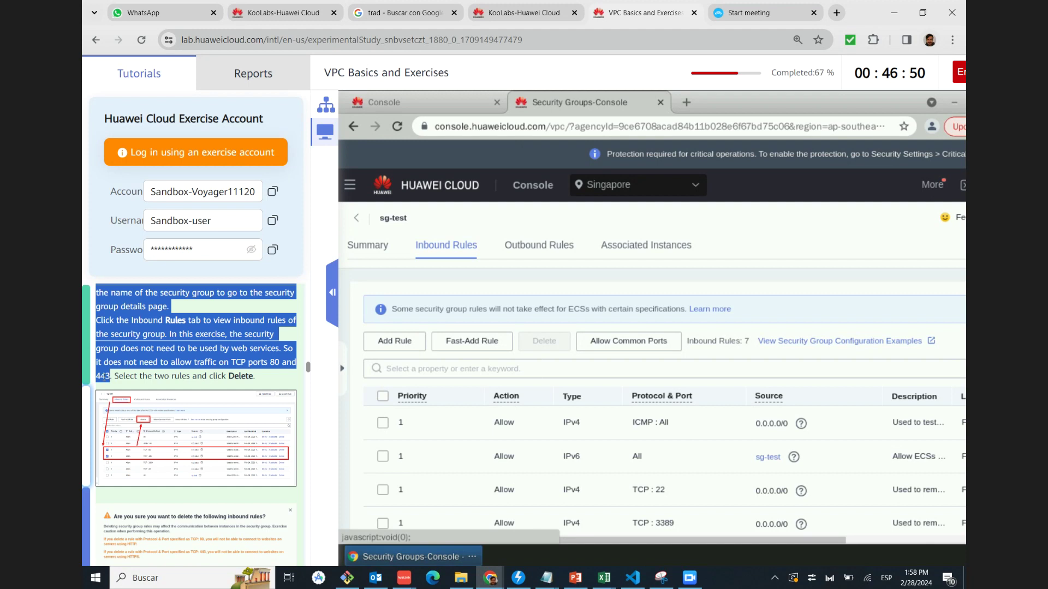
scroll(141, 377, down, 1)
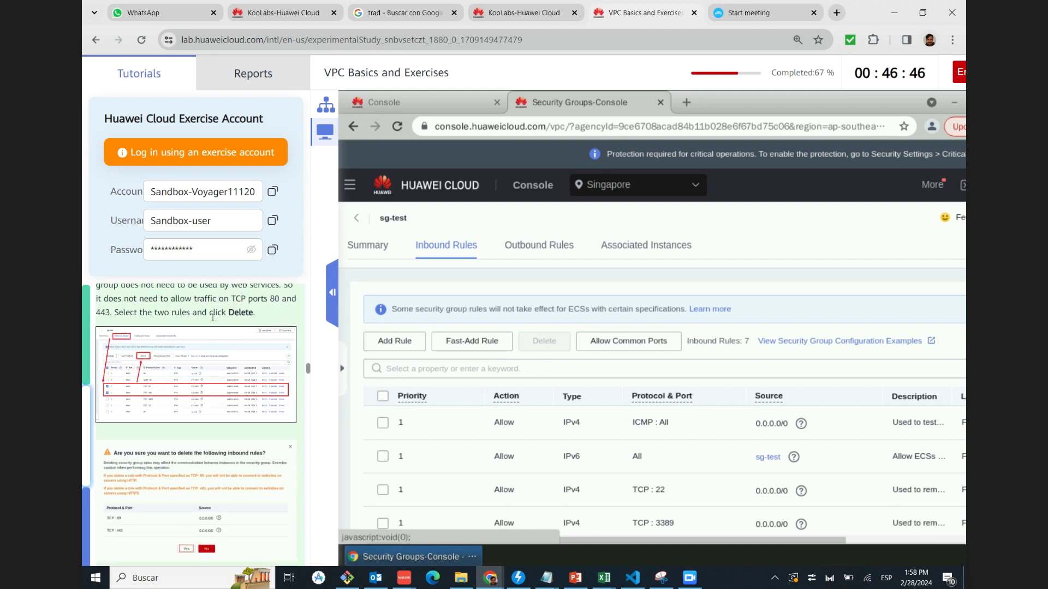
scroll(559, 453, down, 1)
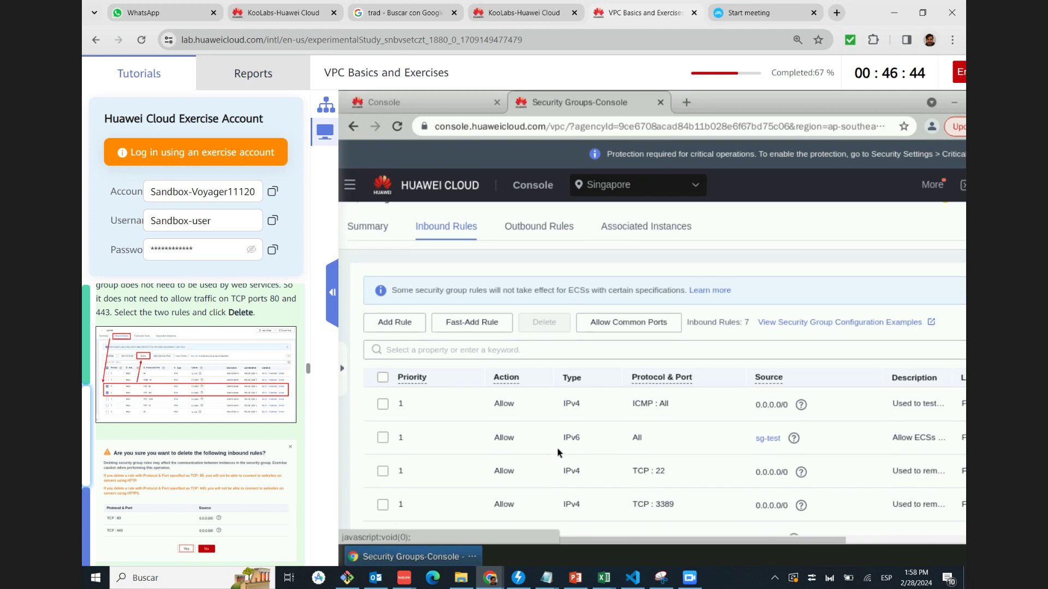
scroll(559, 453, down, 1)
click(146, 382)
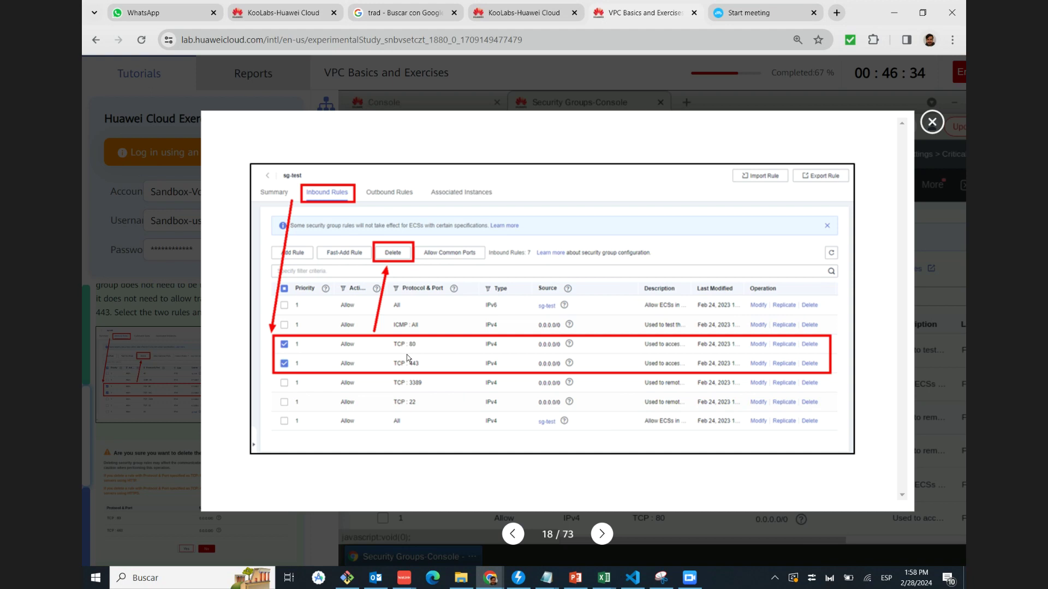
Select the TCP : 80 and TCP : 443 inbound rules and delete them, leaving five
click(928, 126)
scroll(576, 417, down, 1)
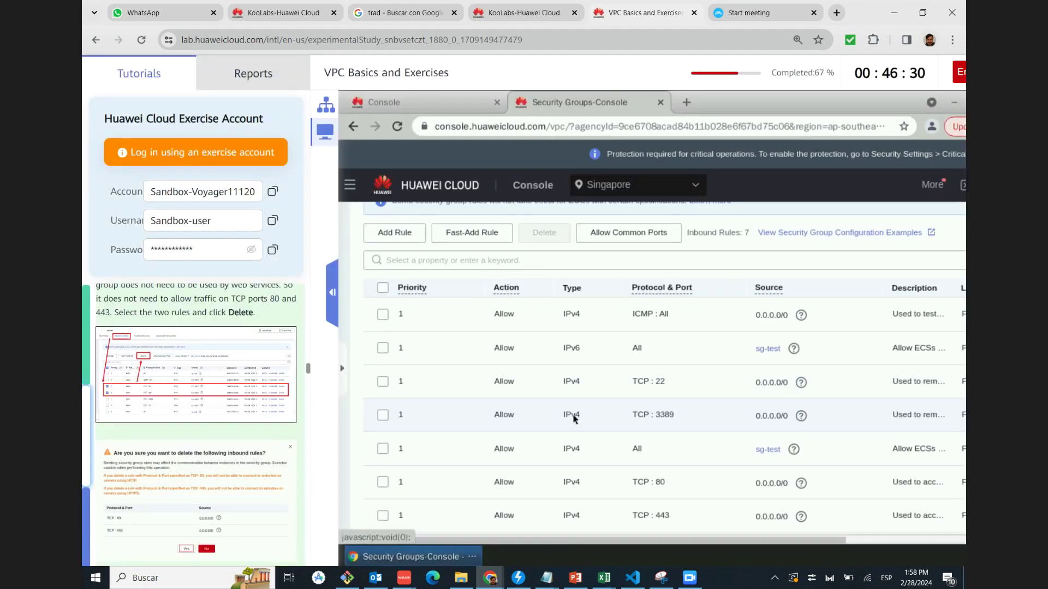
click(383, 482)
click(382, 516)
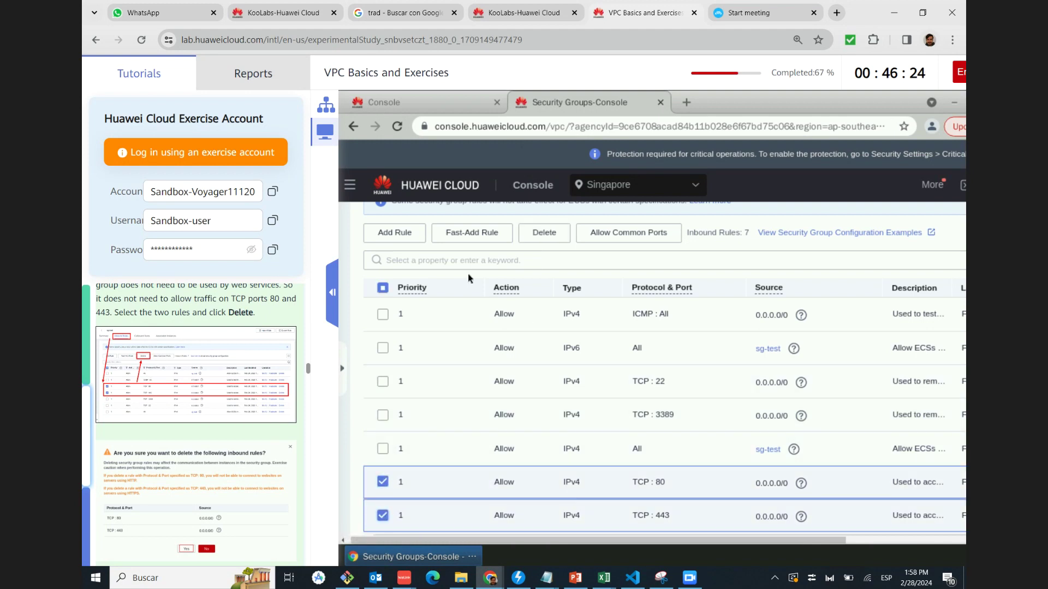
click(187, 391)
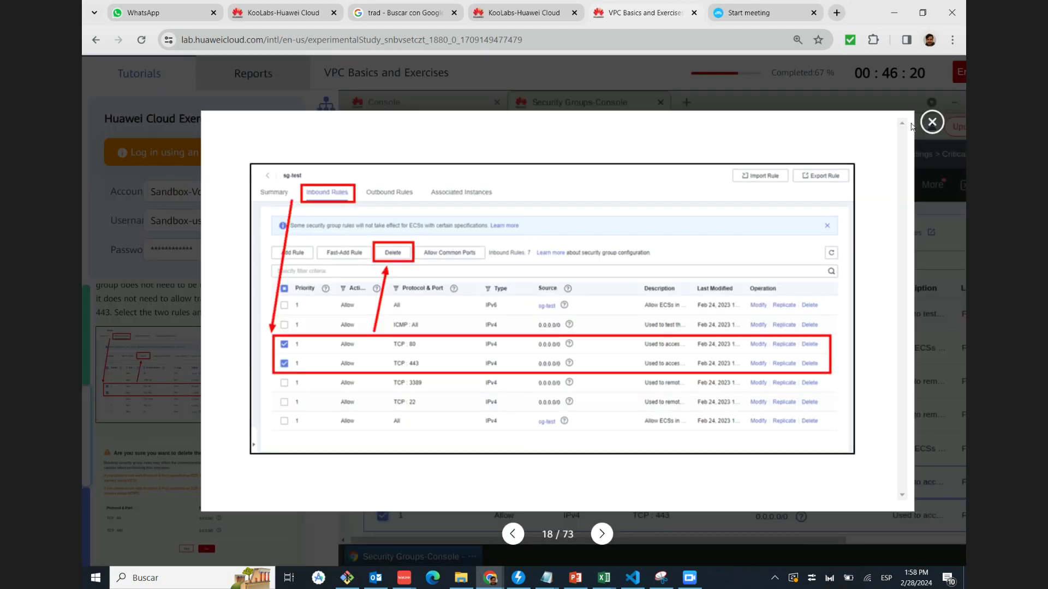
click(931, 124)
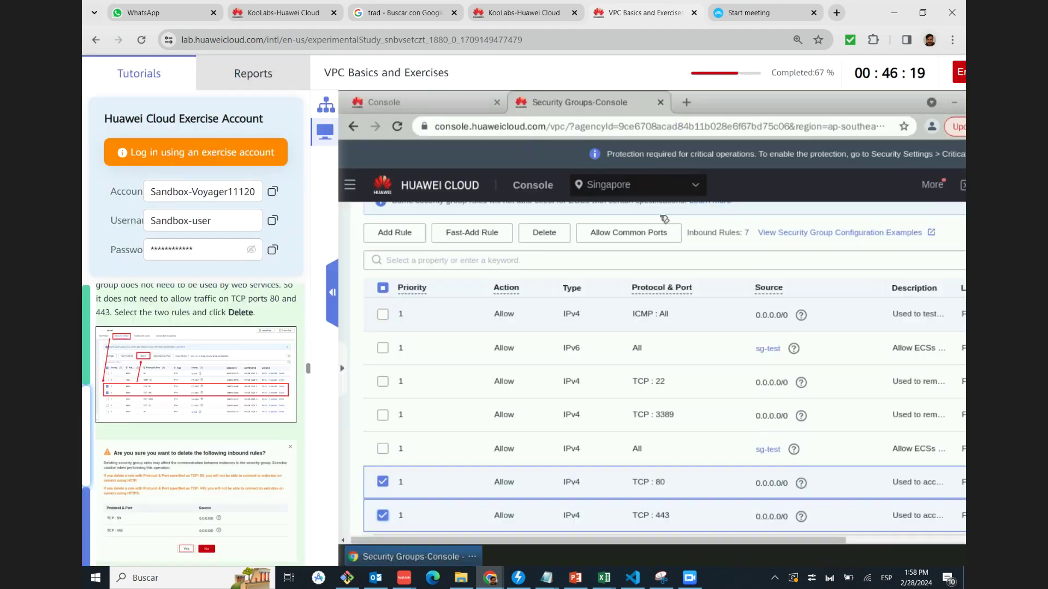
scroll(173, 427, down, 3)
click(544, 232)
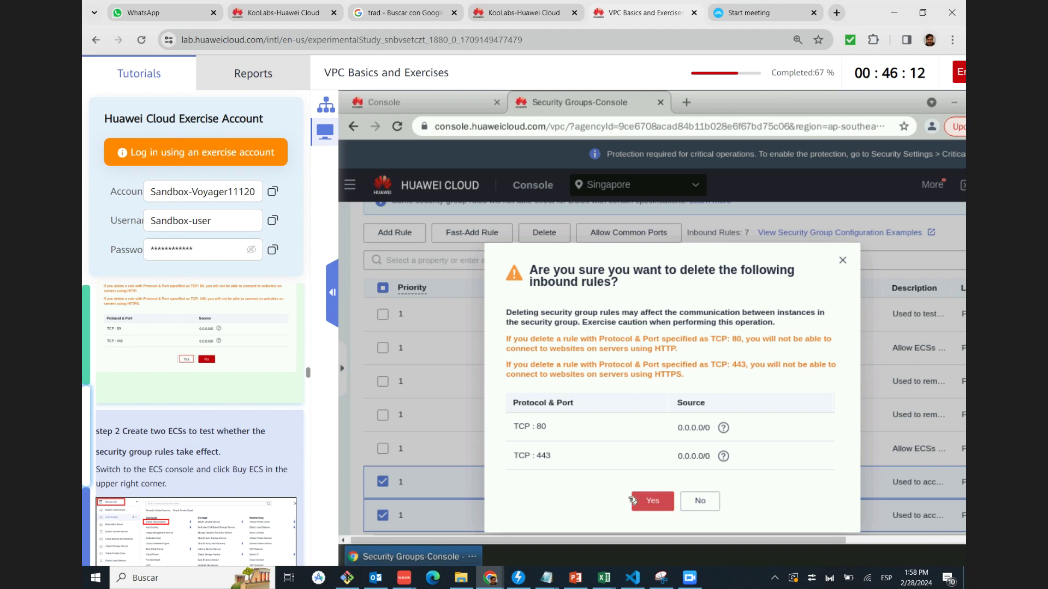
scroll(276, 423, down, 2)
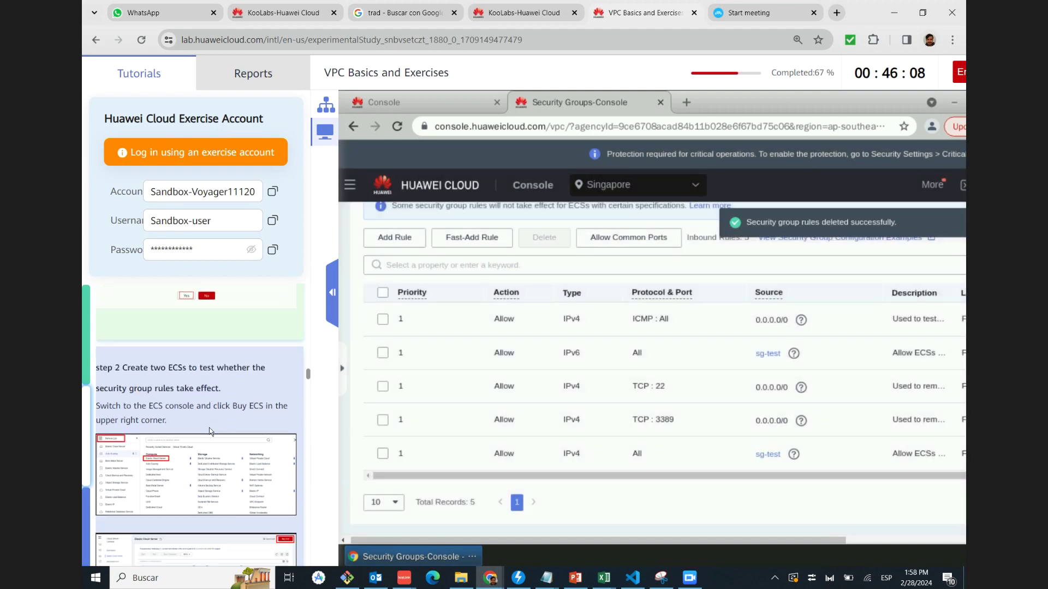
scroll(210, 432, down, 2)
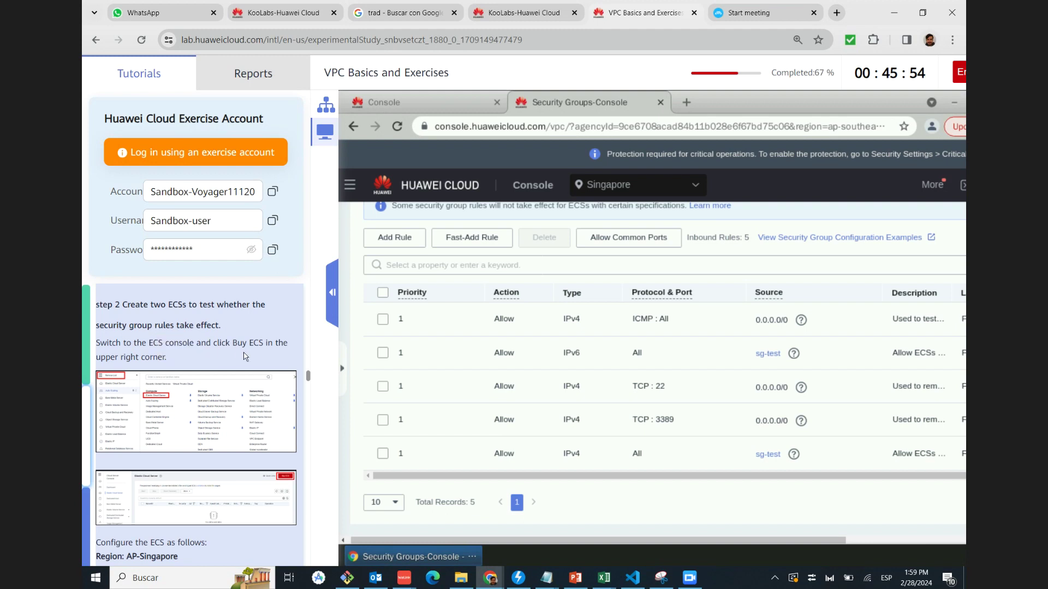
Review the tutorial's service list and Elastic Cloud Server screenshots
scroll(191, 421, down, 2)
scroll(184, 388, up, 2)
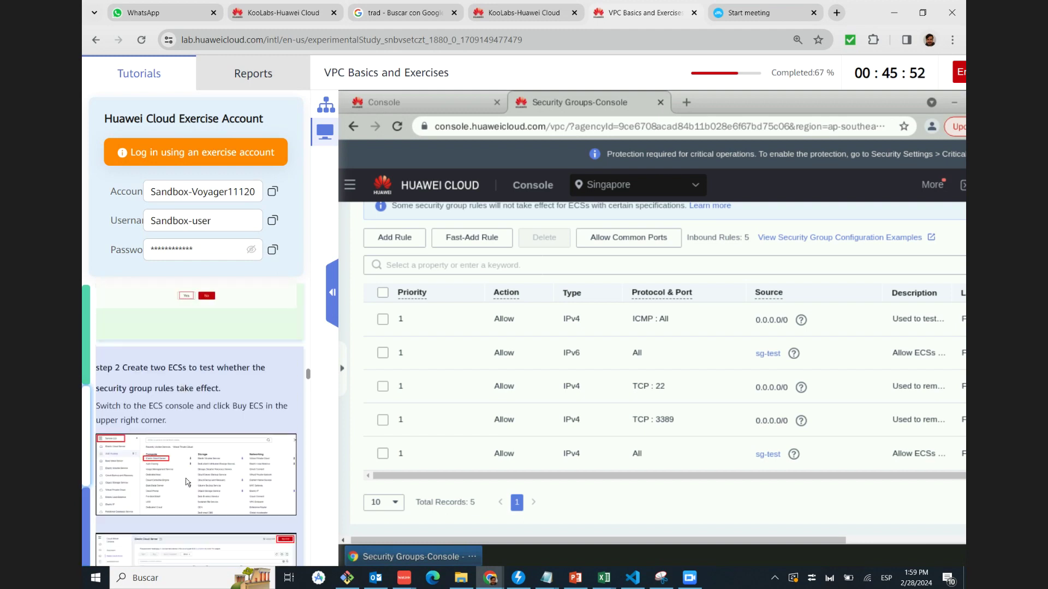
click(186, 470)
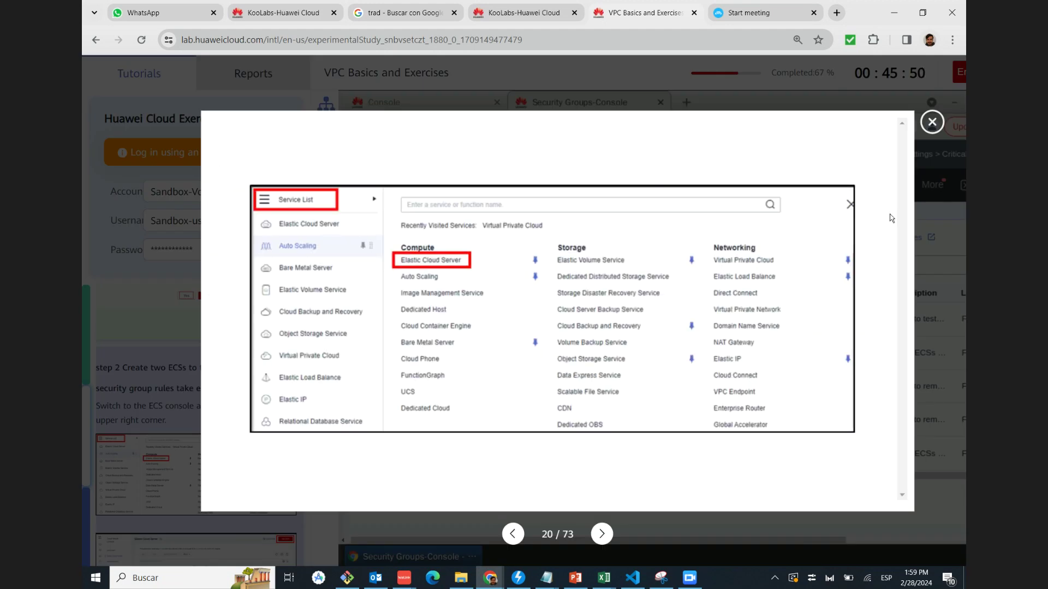
click(932, 121)
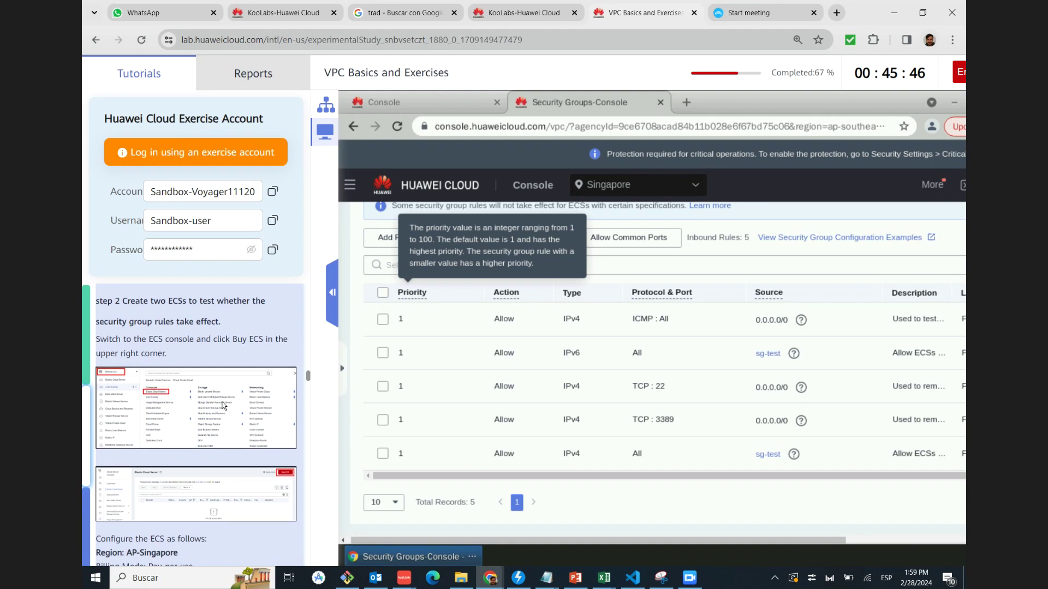
scroll(223, 405, down, 1)
click(186, 434)
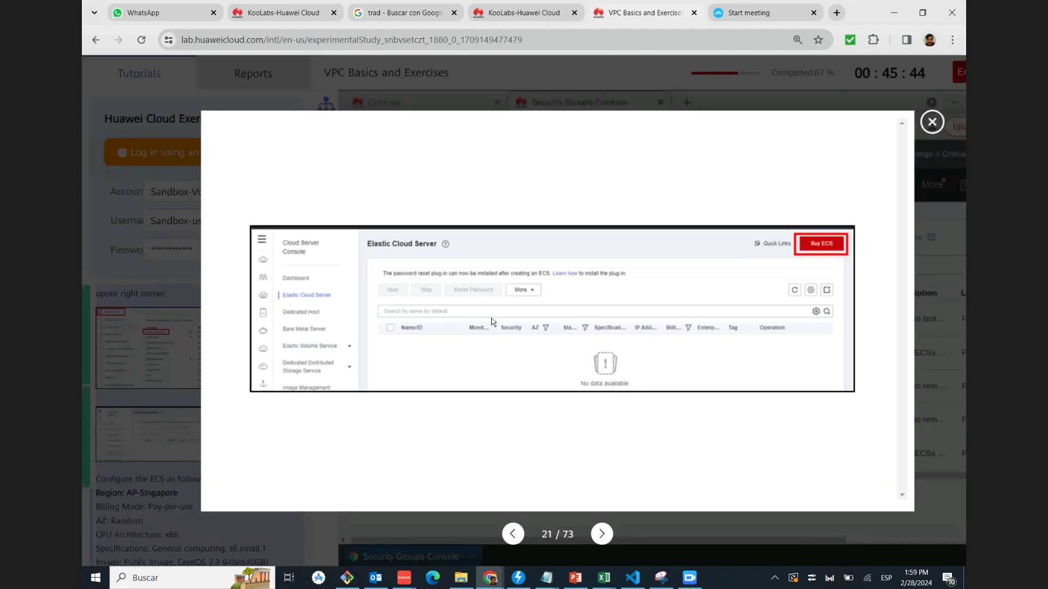
click(932, 122)
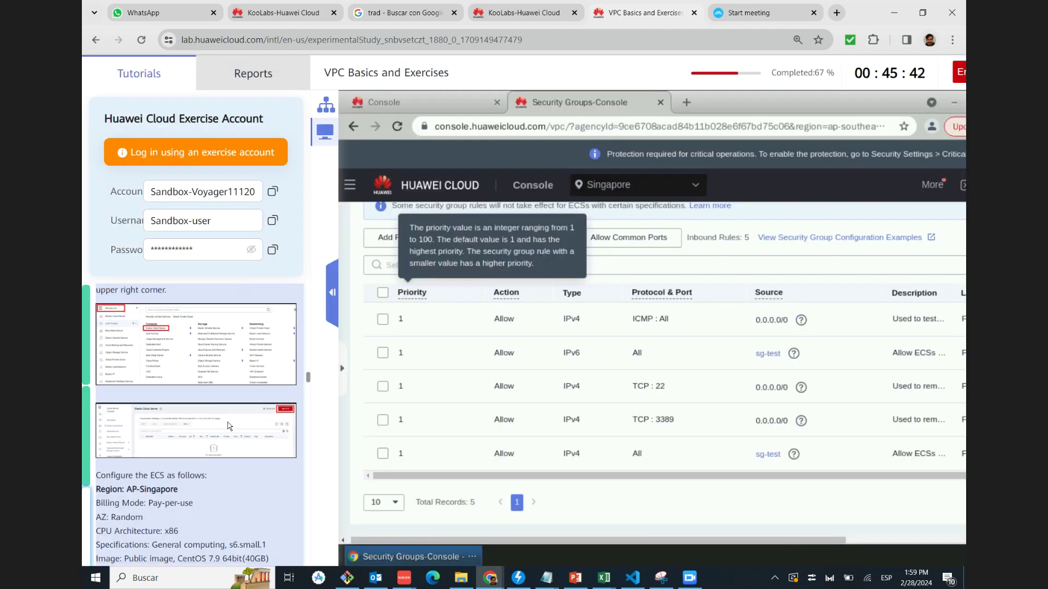
scroll(226, 426, down, 2)
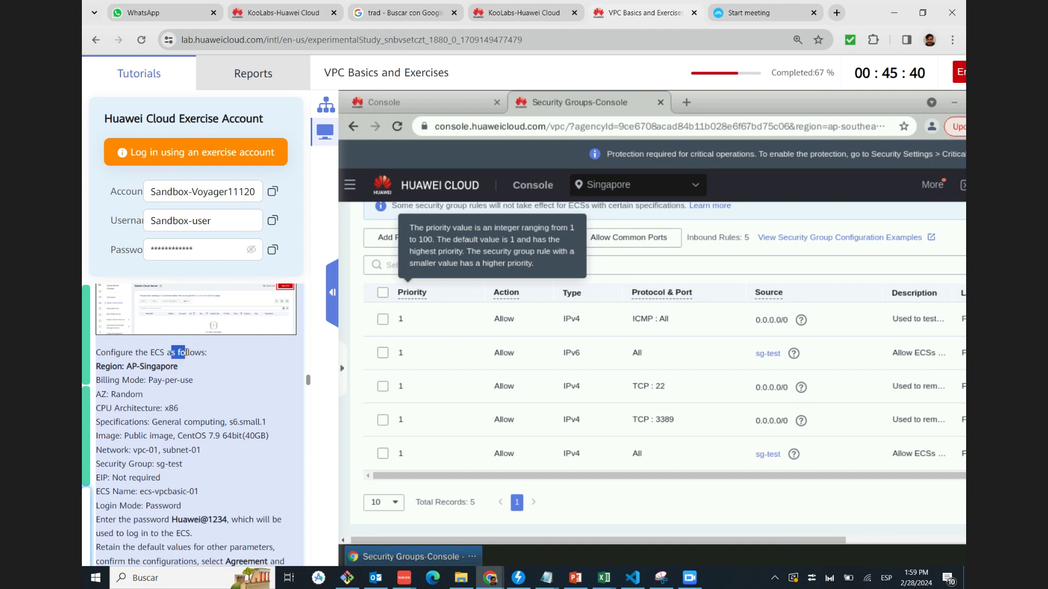
Copy the ECS region AP-Singapore, s6.small.1 specification and 64bit(40GB) image values from the tutorial
drag(127, 367, 178, 369)
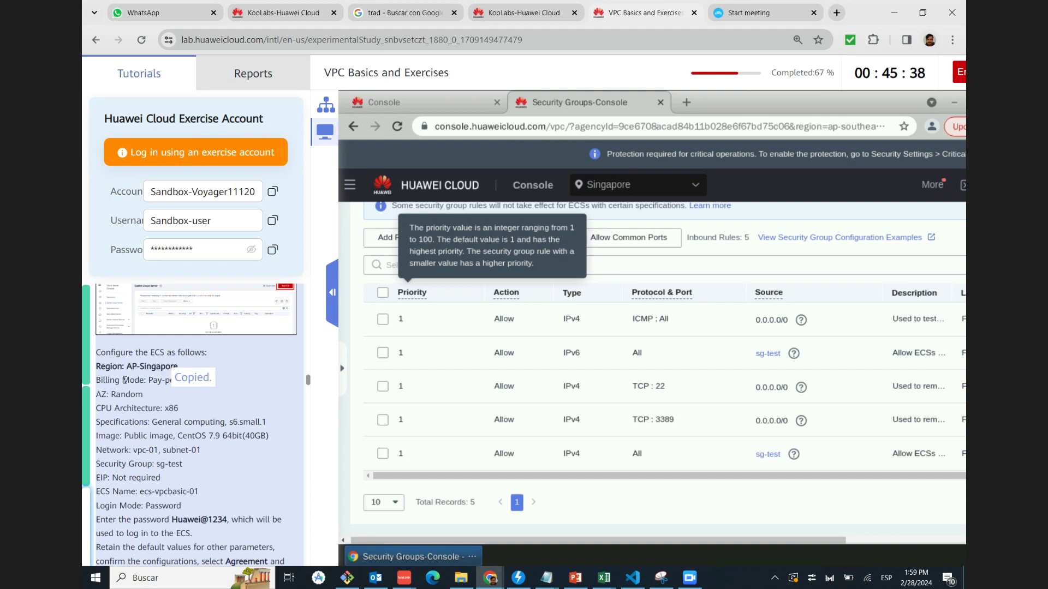
scroll(174, 401, down, 1)
drag(96, 289, 126, 346)
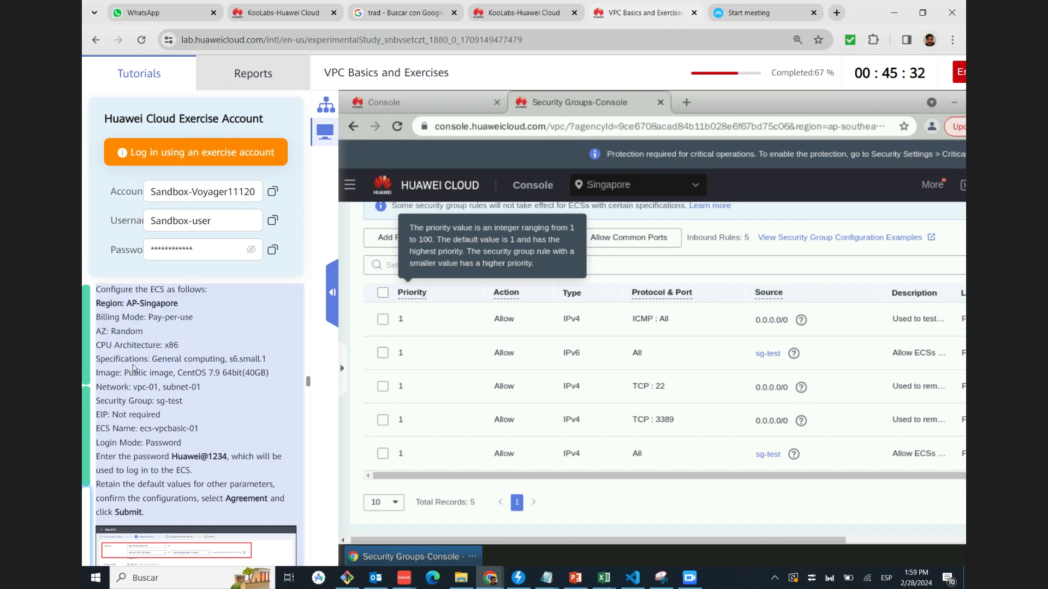
drag(164, 359, 271, 364)
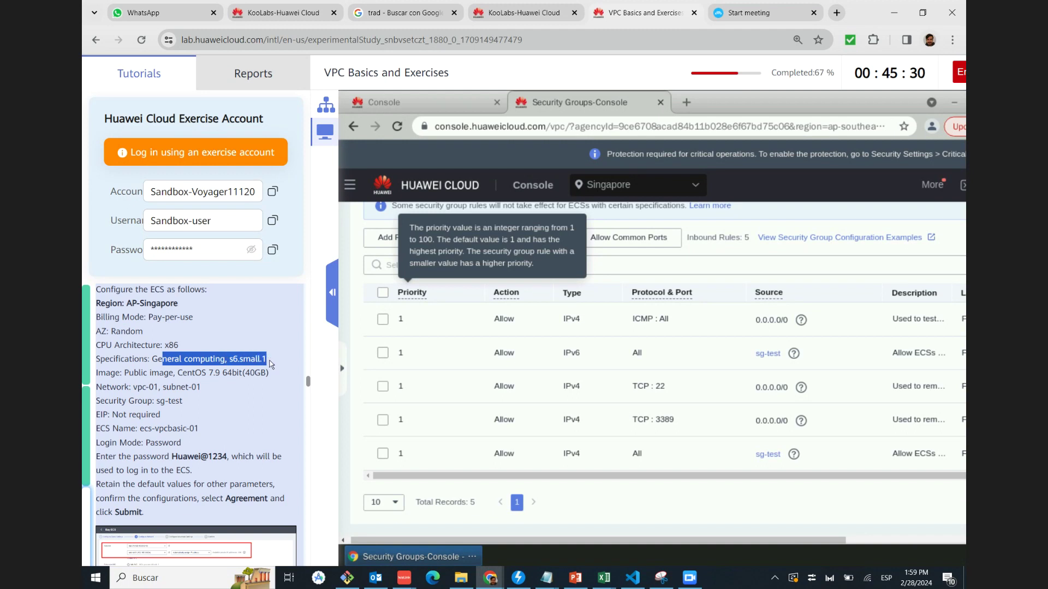
click(271, 364)
drag(133, 373, 168, 374)
click(195, 375)
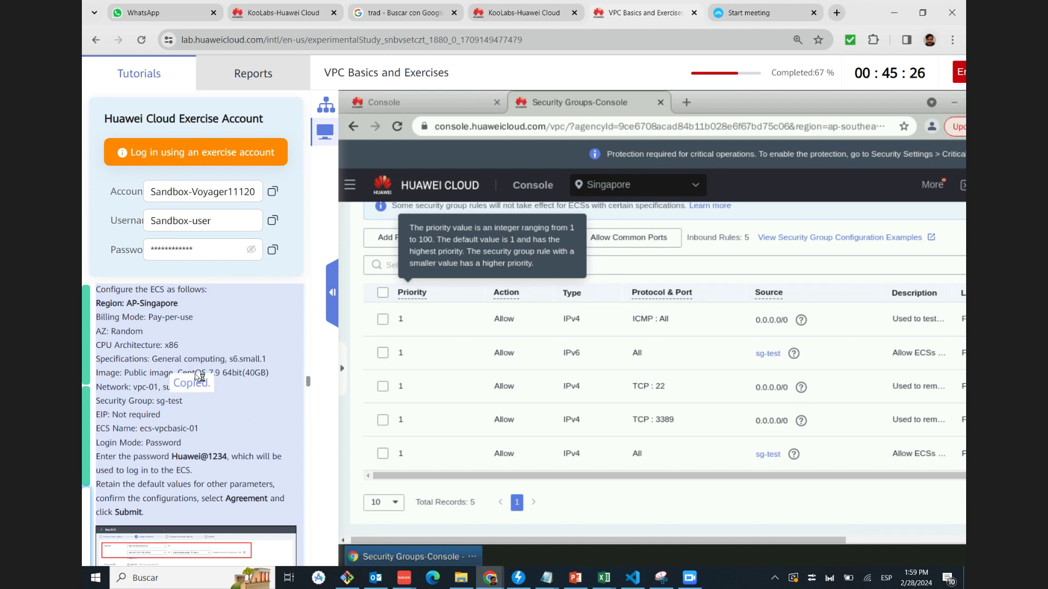
click(224, 373)
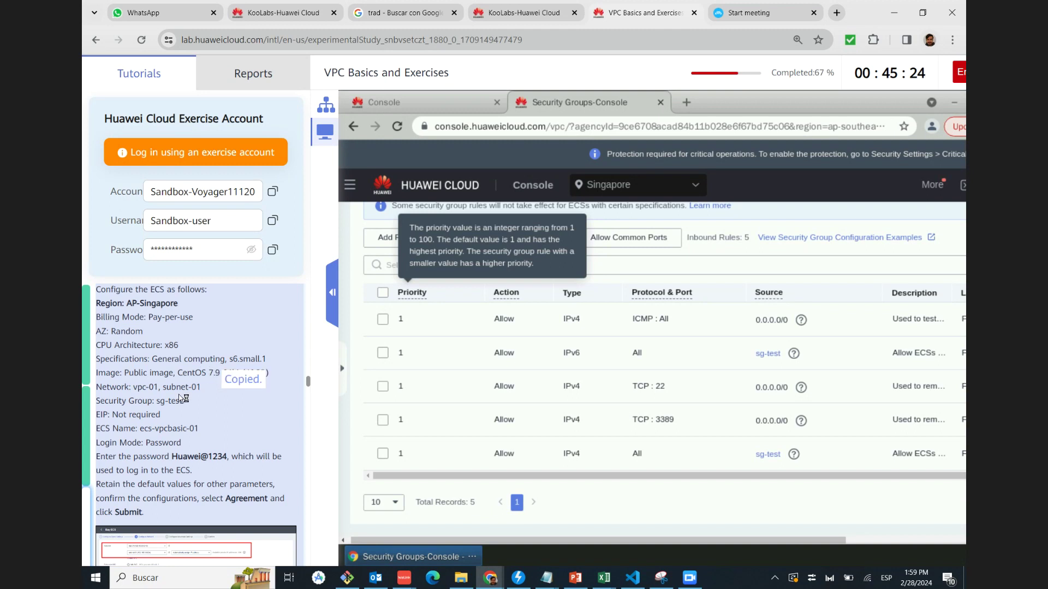
Copy the network vpc-01, subnet subnet-01 and security group sg-test values
drag(124, 399, 141, 388)
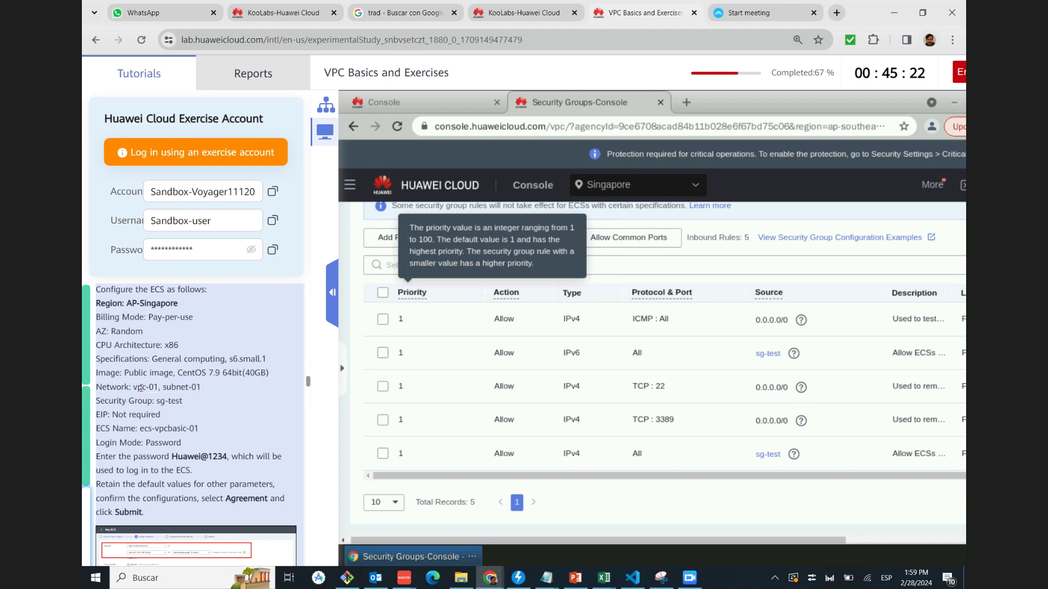
click(153, 387)
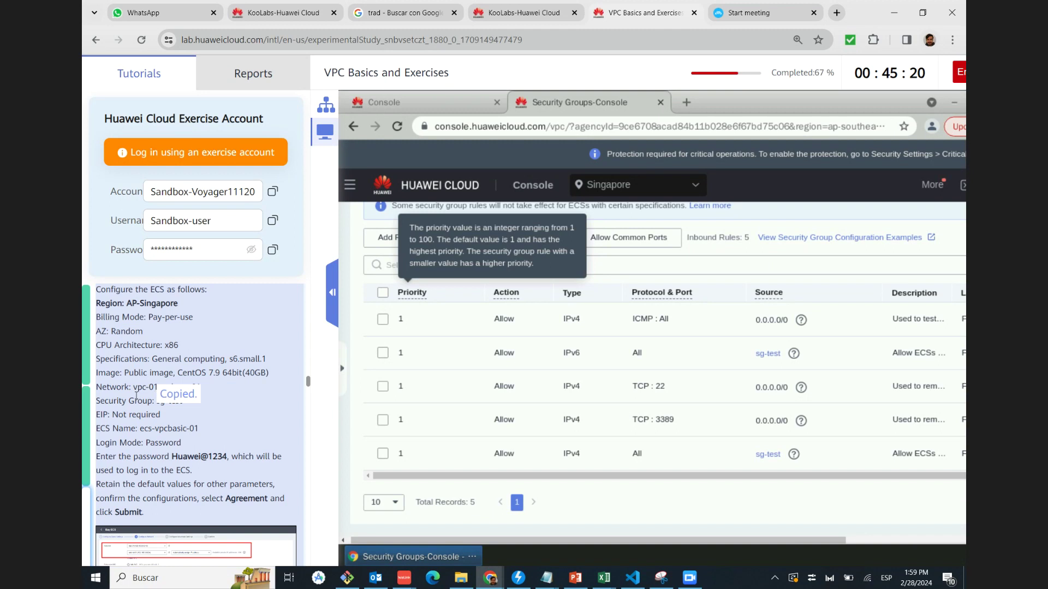
click(182, 387)
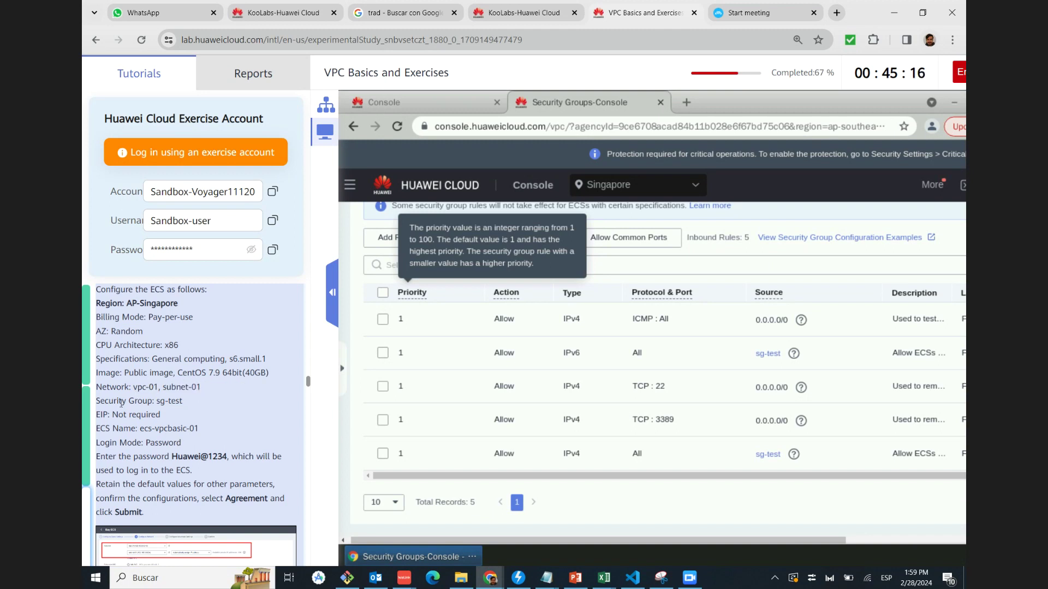
click(166, 401)
Copy the EIP 'Not required' value, highlight the login password line, and scroll to the Submit step
scroll(230, 417, down, 1)
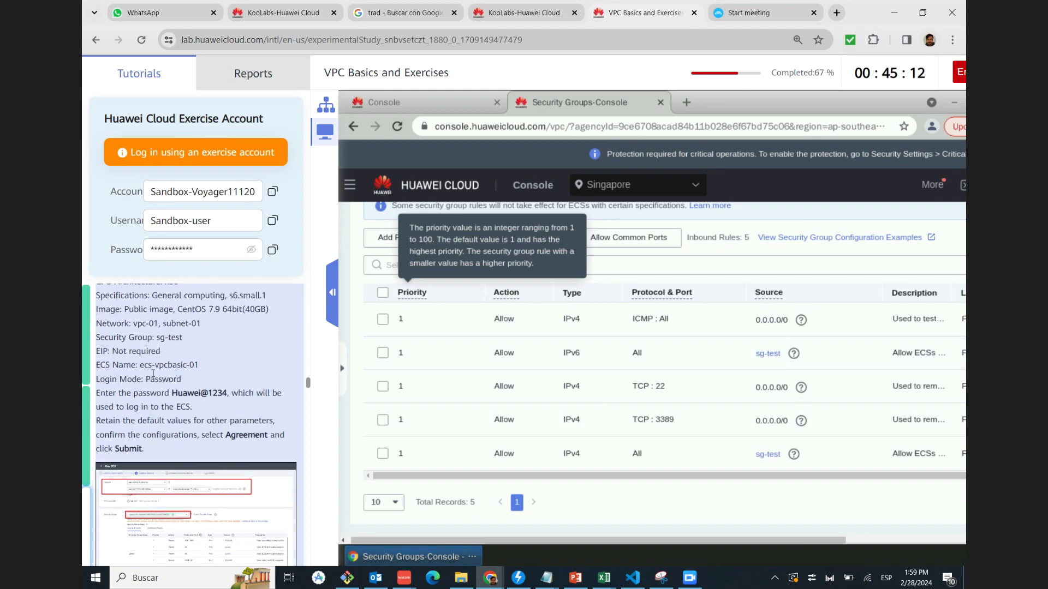
drag(112, 354, 164, 356)
drag(96, 352, 201, 367)
drag(164, 393, 234, 395)
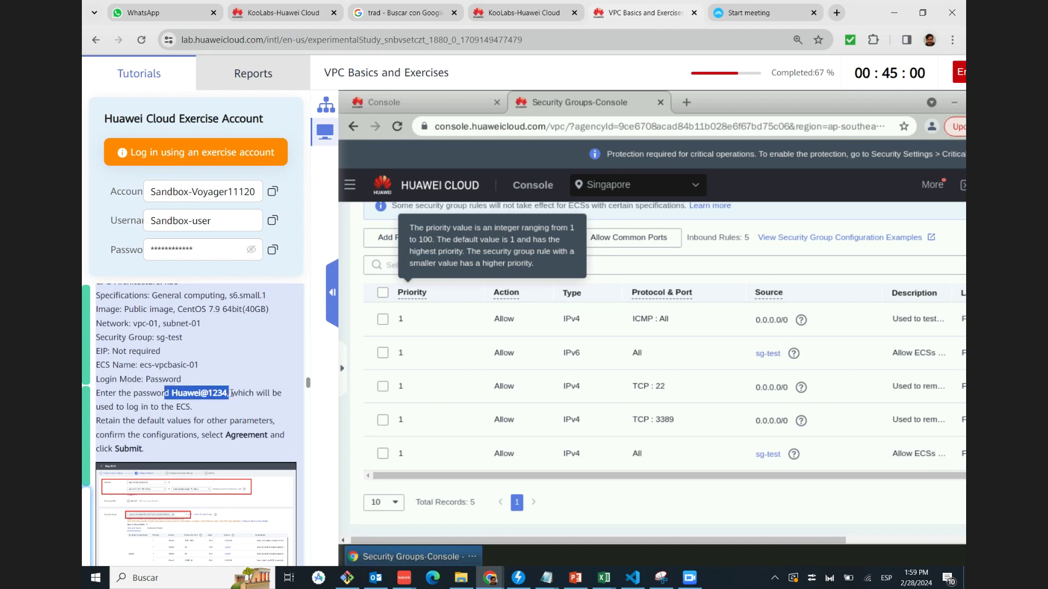
click(174, 417)
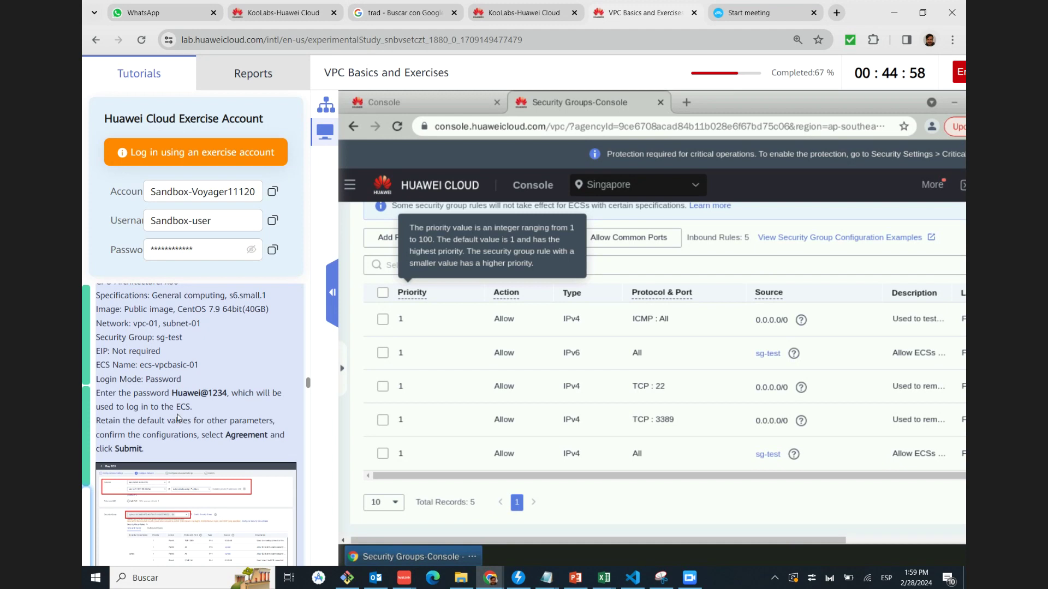
scroll(178, 418, down, 1)
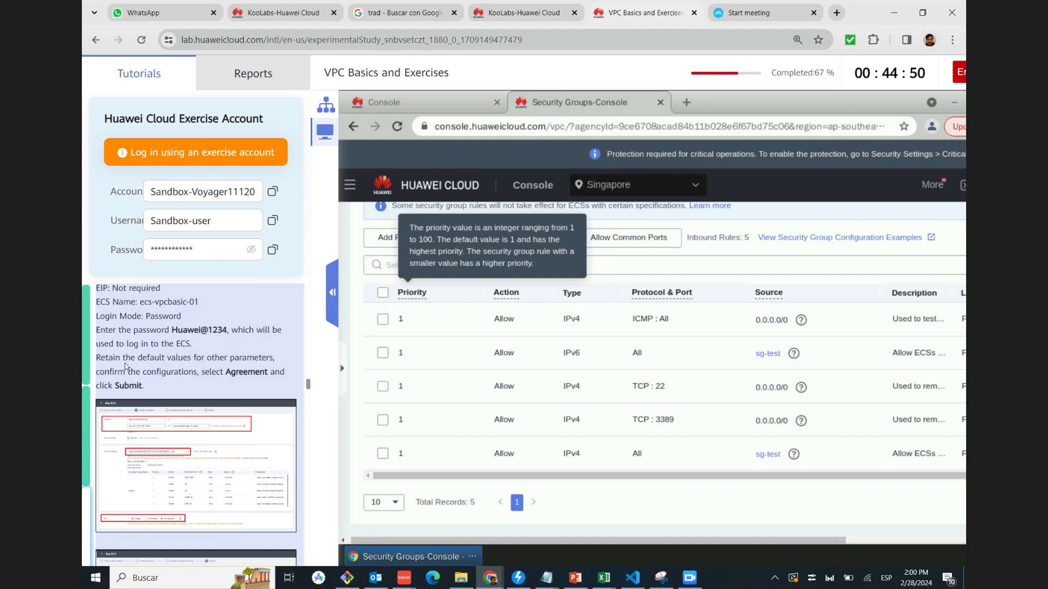
scroll(127, 361, down, 1)
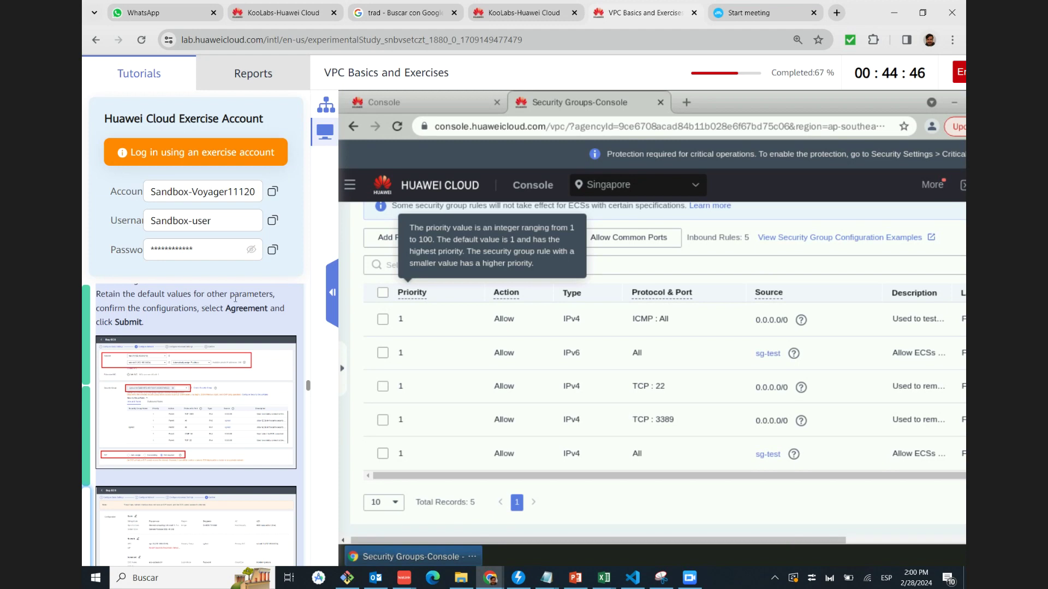
Enlarge and read the network configuration and order confirmation screenshots for the first ECS
click(183, 384)
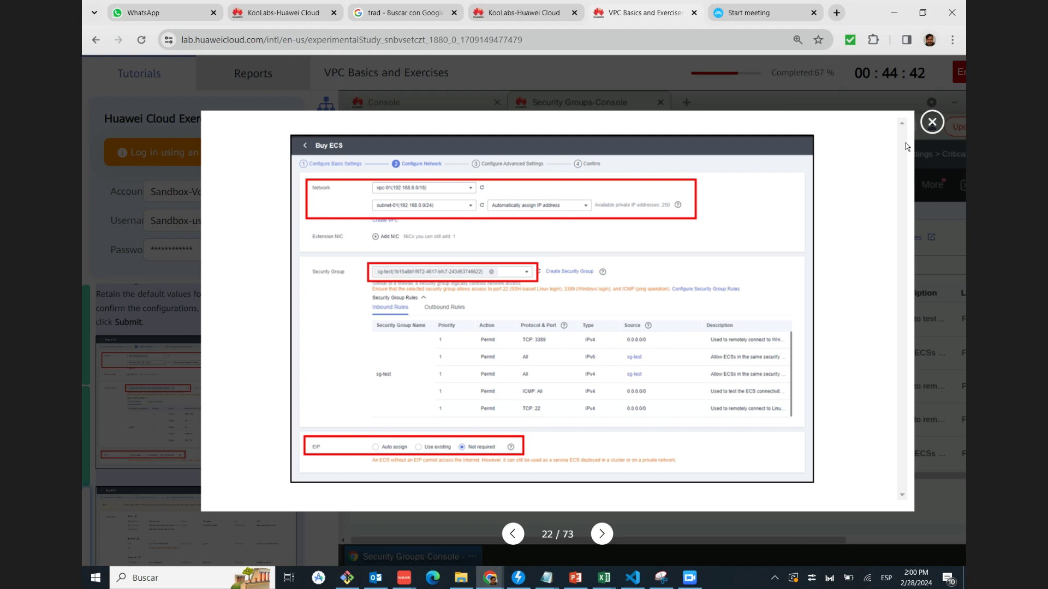
click(933, 123)
click(194, 355)
click(932, 122)
scroll(197, 393, down, 2)
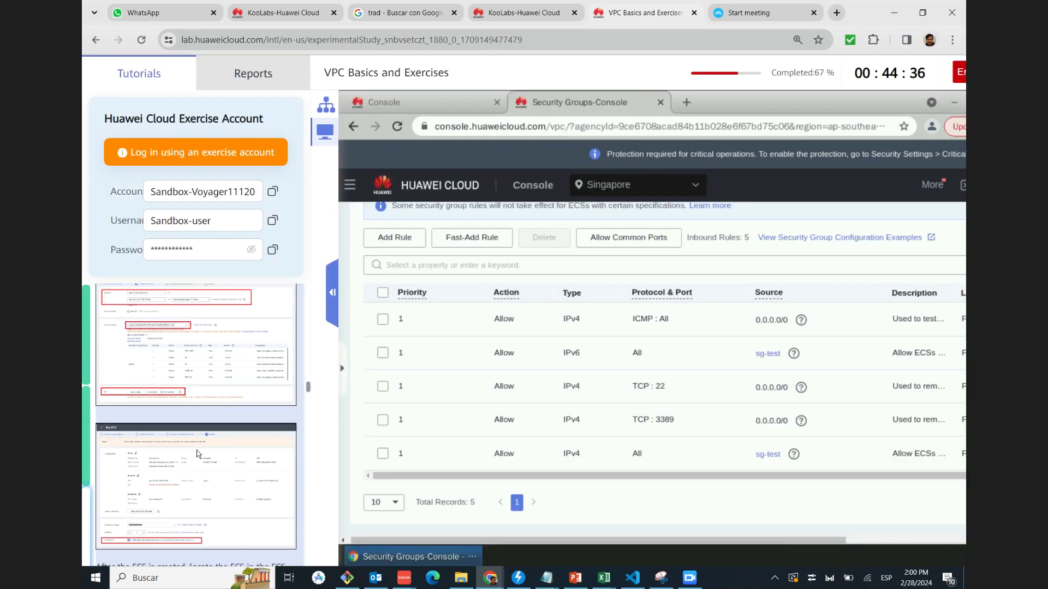
click(164, 458)
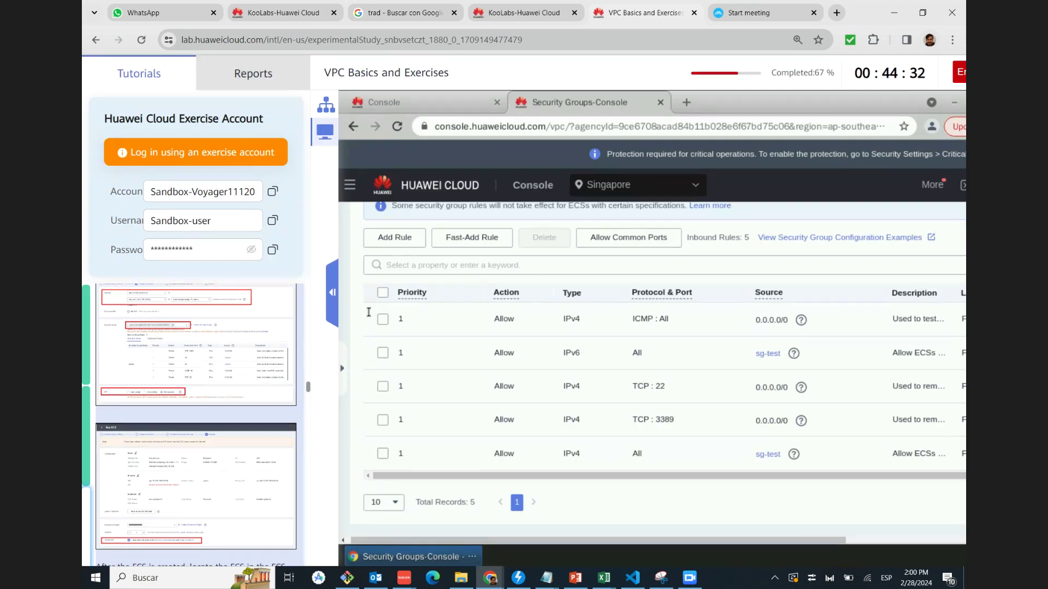
click(933, 123)
scroll(183, 415, down, 2)
scroll(183, 415, down, 3)
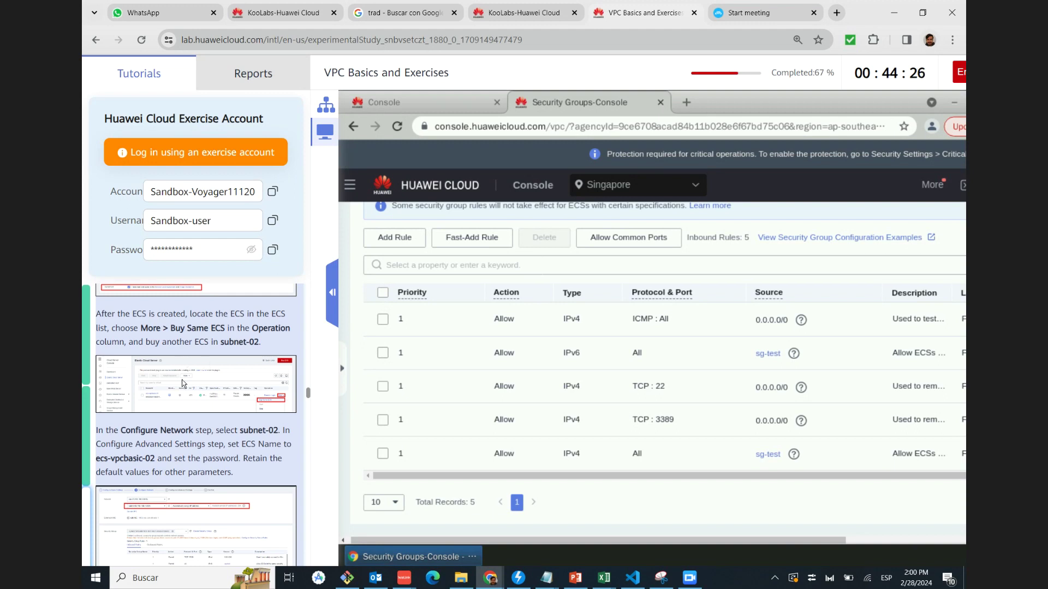
Highlight the More > Buy Same ECS instructions and view the ECS list screenshot
drag(112, 315, 254, 315)
drag(130, 328, 228, 328)
double_click(135, 342)
drag(144, 342, 208, 341)
click(221, 381)
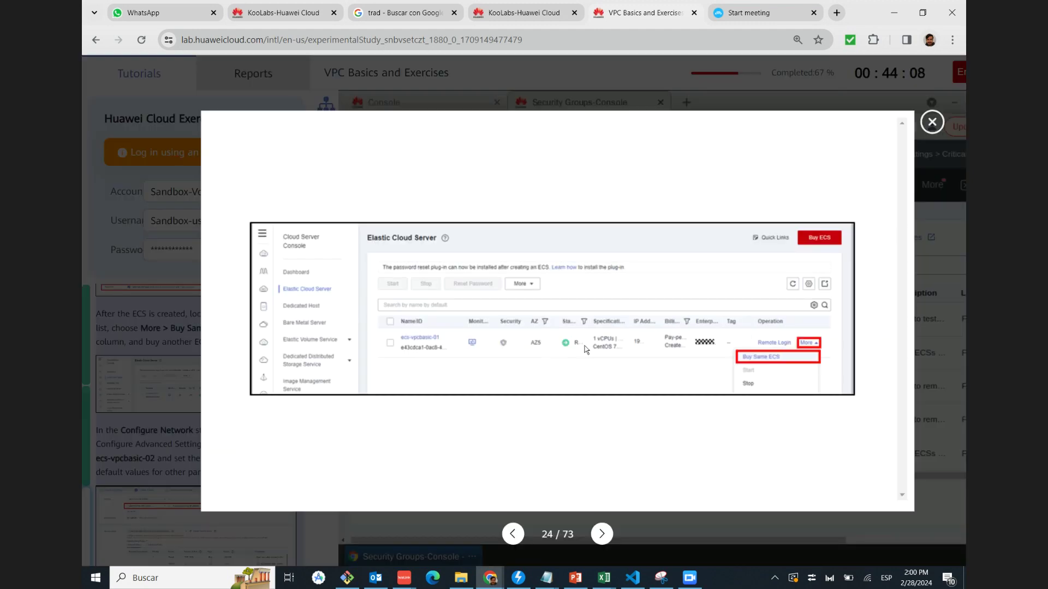
click(931, 123)
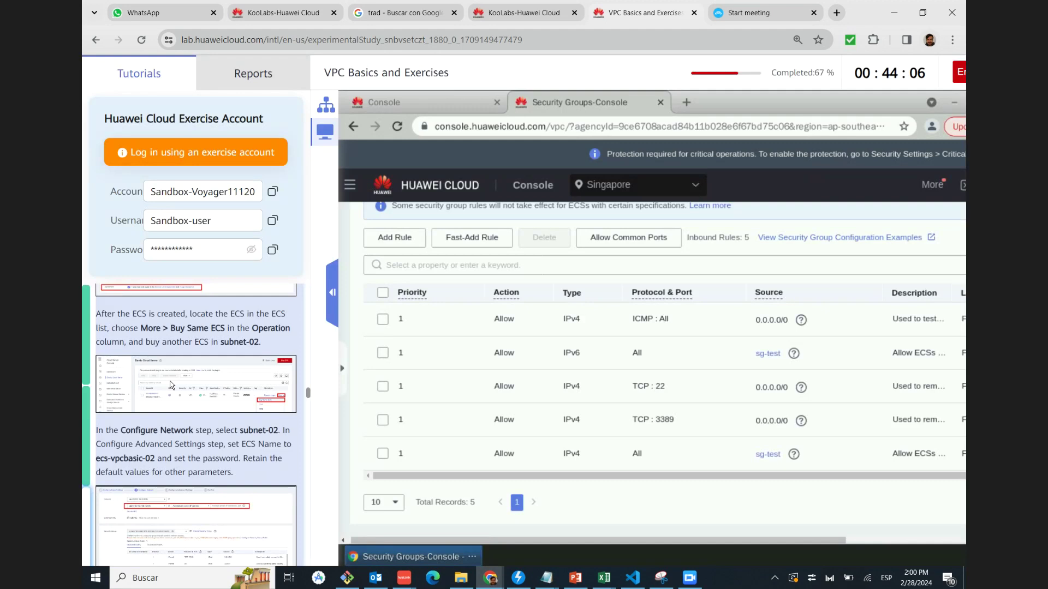
scroll(141, 376, down, 2)
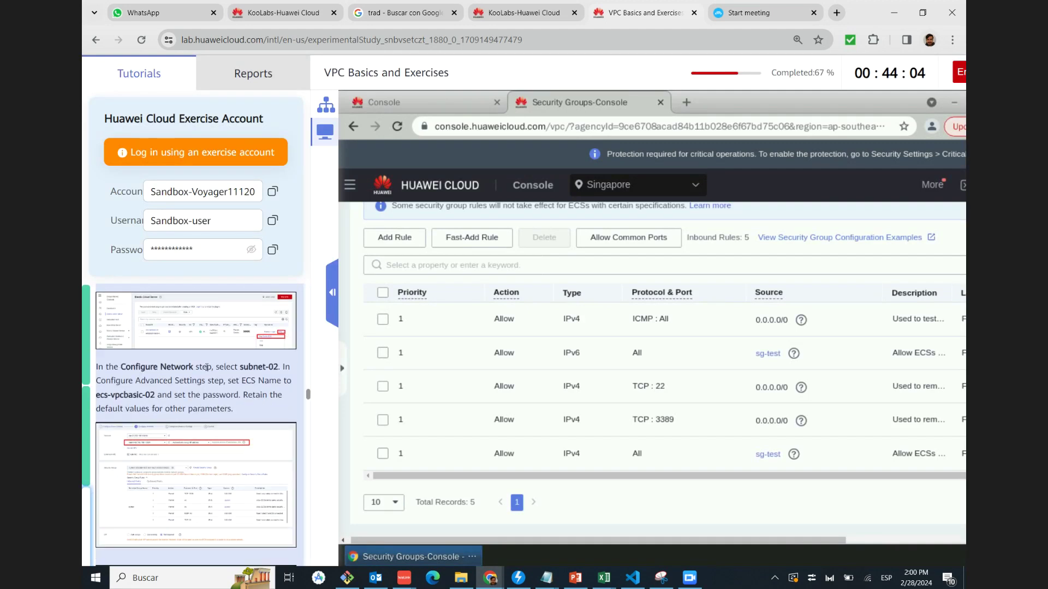
Highlight the subnet-02 instruction and the new ECS name ecs-vpcbasic-02
drag(226, 367, 274, 371)
click(130, 384)
drag(242, 383, 256, 381)
click(260, 381)
drag(117, 393, 150, 393)
click(164, 394)
scroll(179, 394, down, 1)
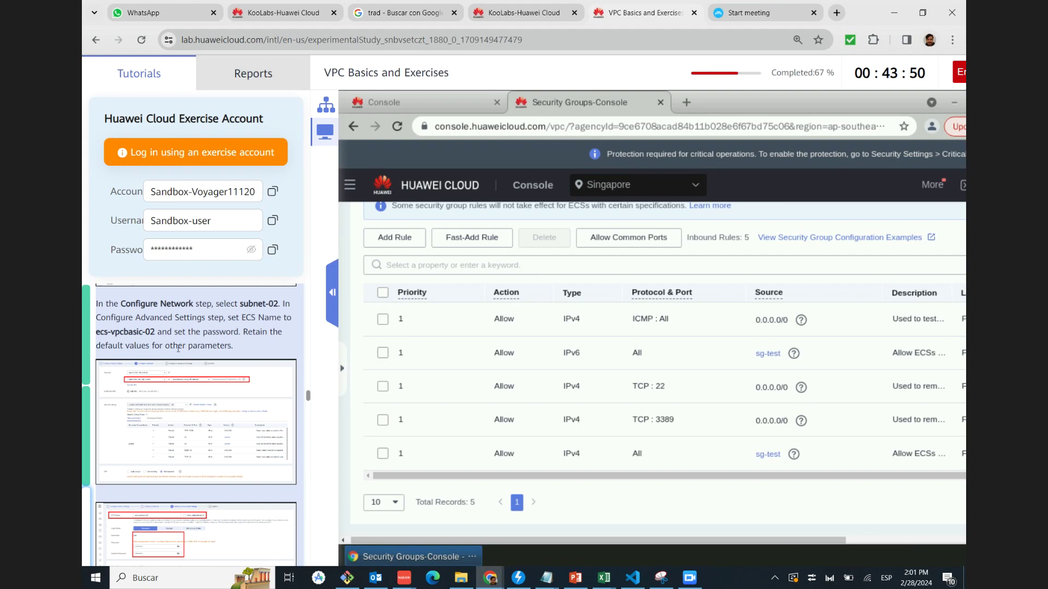
View the subnet-02 network, name/password settings, and two-ECS list screenshots enlarged
click(204, 383)
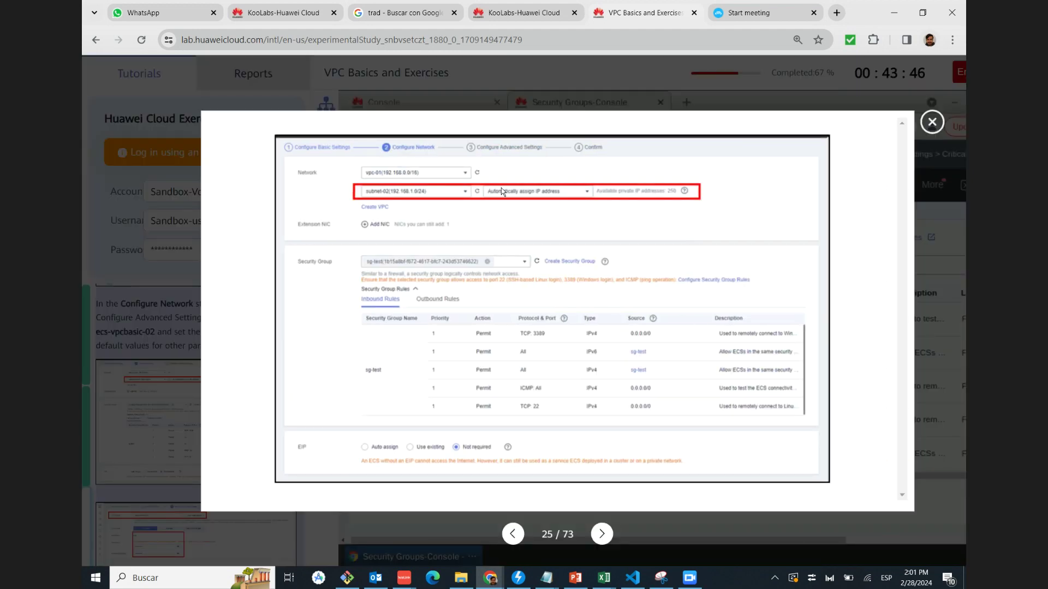
click(936, 133)
scroll(224, 428, down, 5)
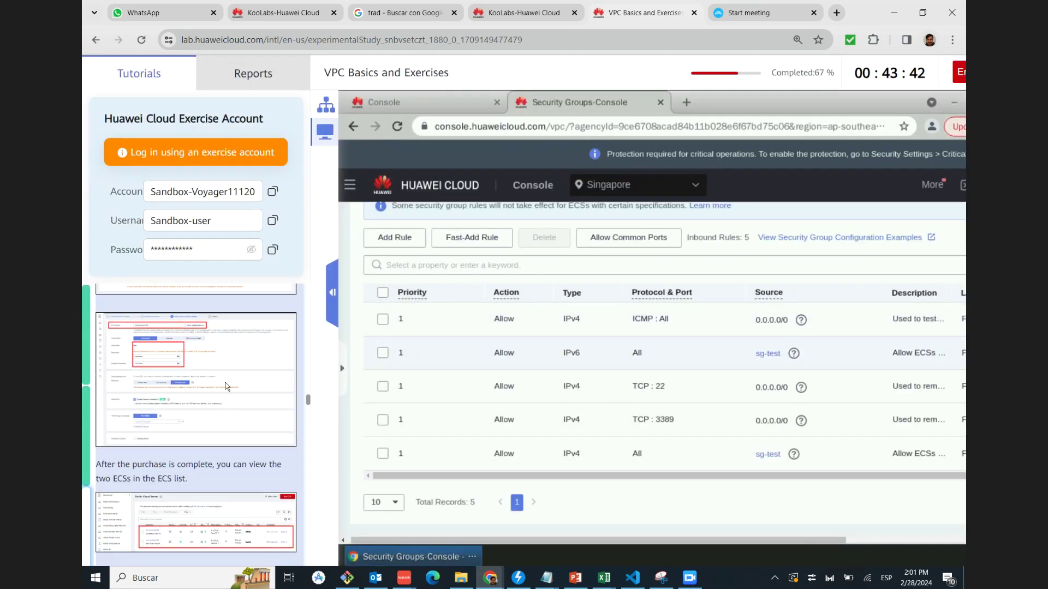
click(226, 387)
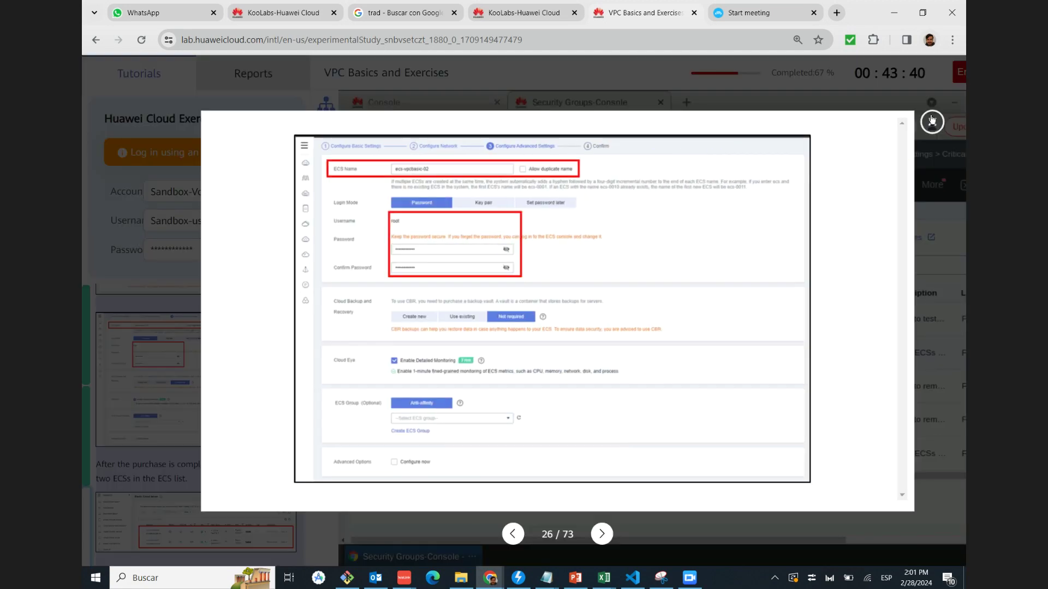
click(931, 121)
scroll(131, 388, down, 2)
click(177, 386)
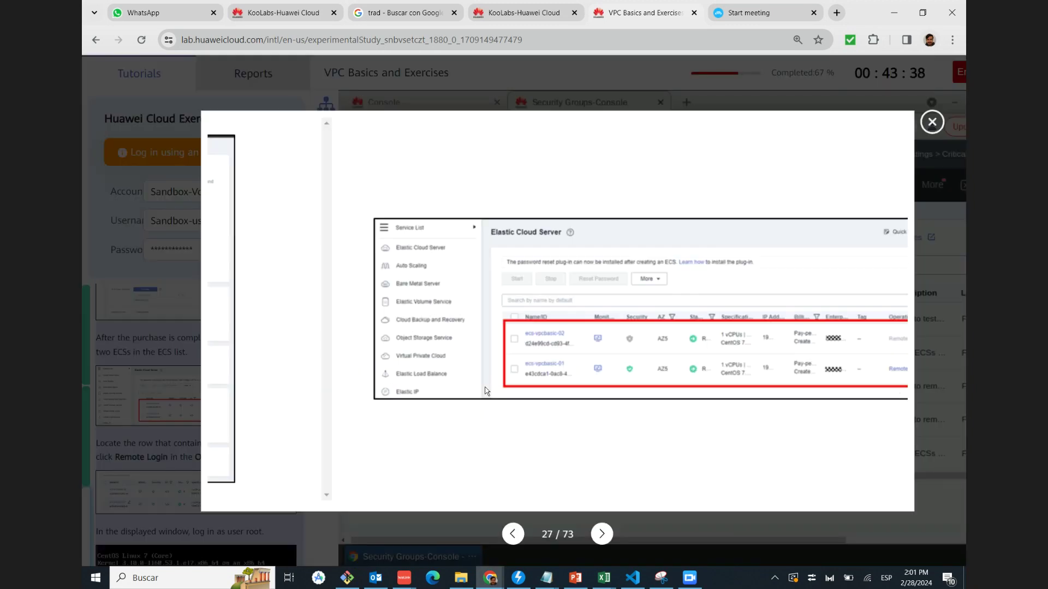
click(932, 122)
scroll(202, 437, down, 1)
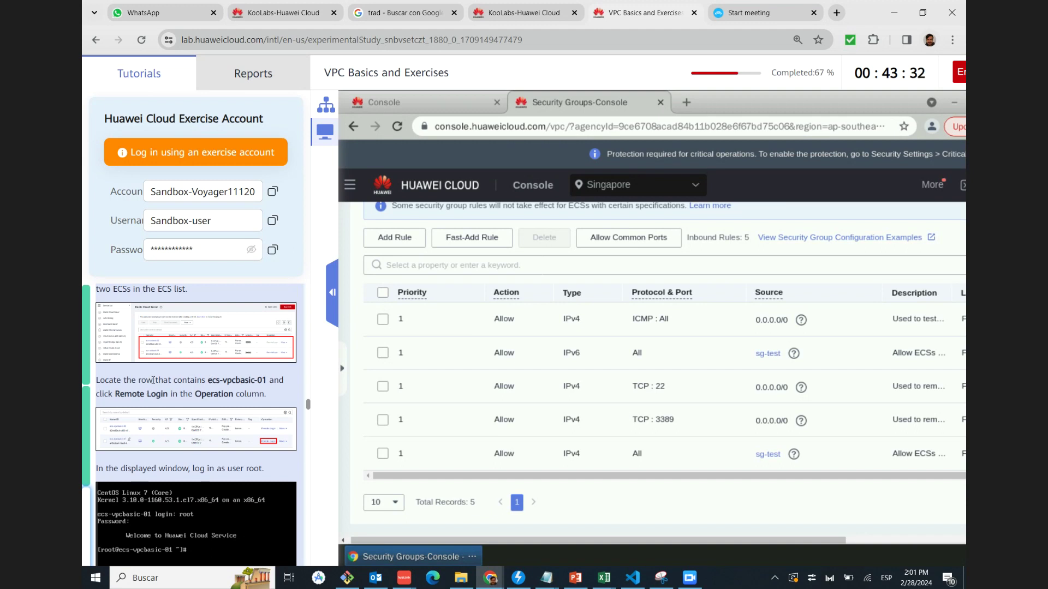
Copy the name ecs-vpcbasic-01 and review the Remote Login and root terminal screenshots
click(223, 381)
click(188, 433)
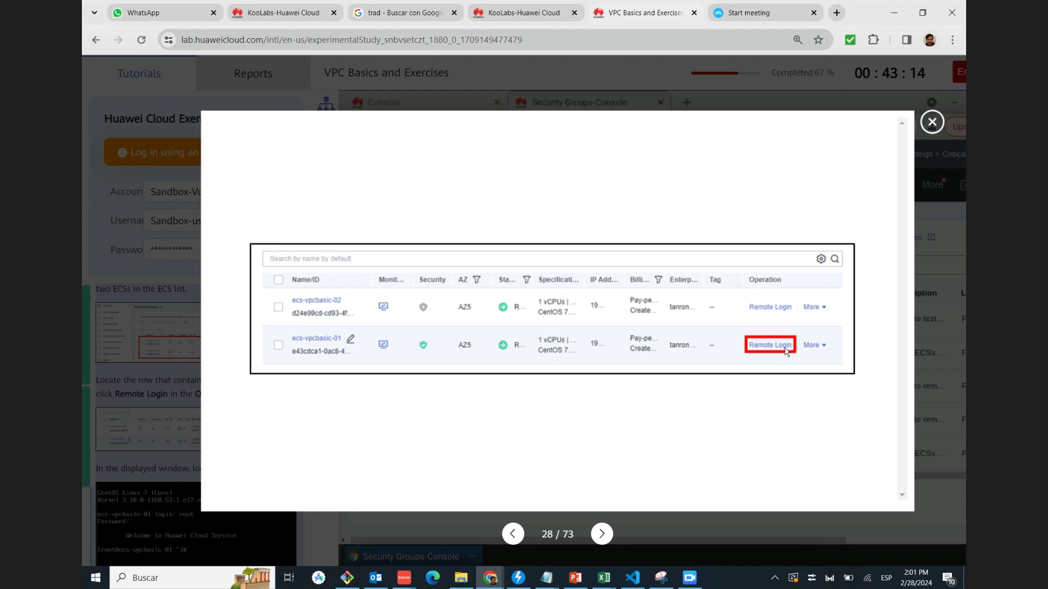
click(932, 122)
scroll(215, 370, down, 3)
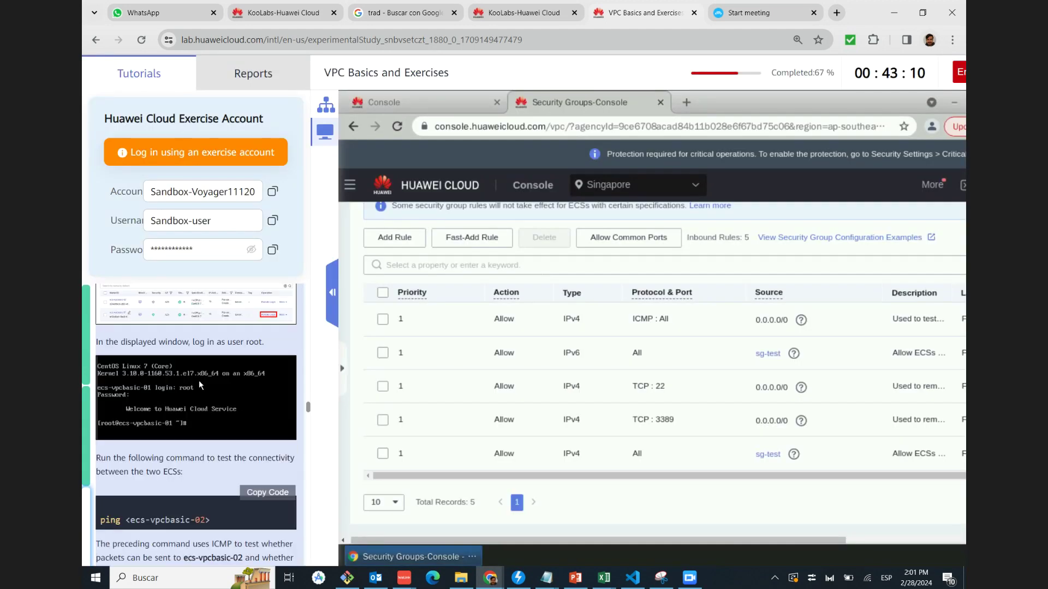
click(213, 381)
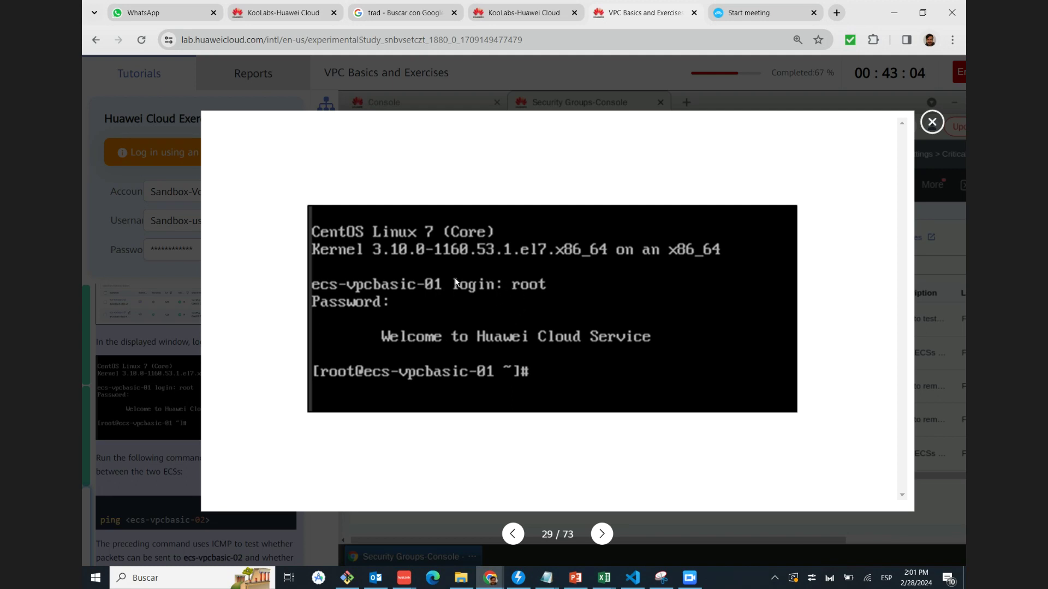
click(932, 122)
scroll(200, 395, down, 1)
scroll(138, 404, down, 1)
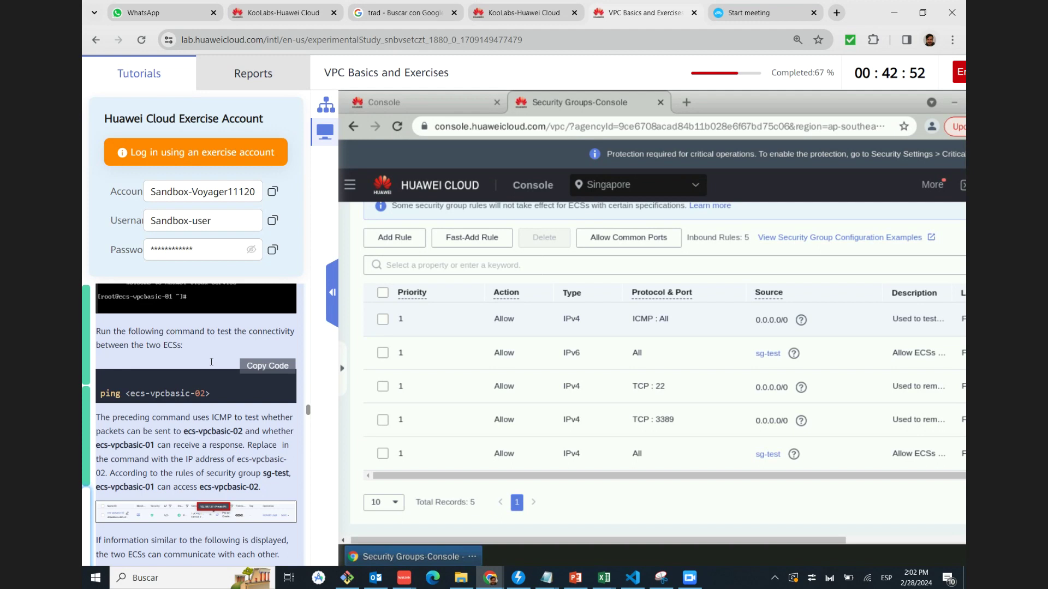
Highlight the ping <ecs-vpcbasic-02> command, then view the ping output and 192.168.1.87 private IP screenshots
double_click(111, 391)
drag(125, 393, 211, 393)
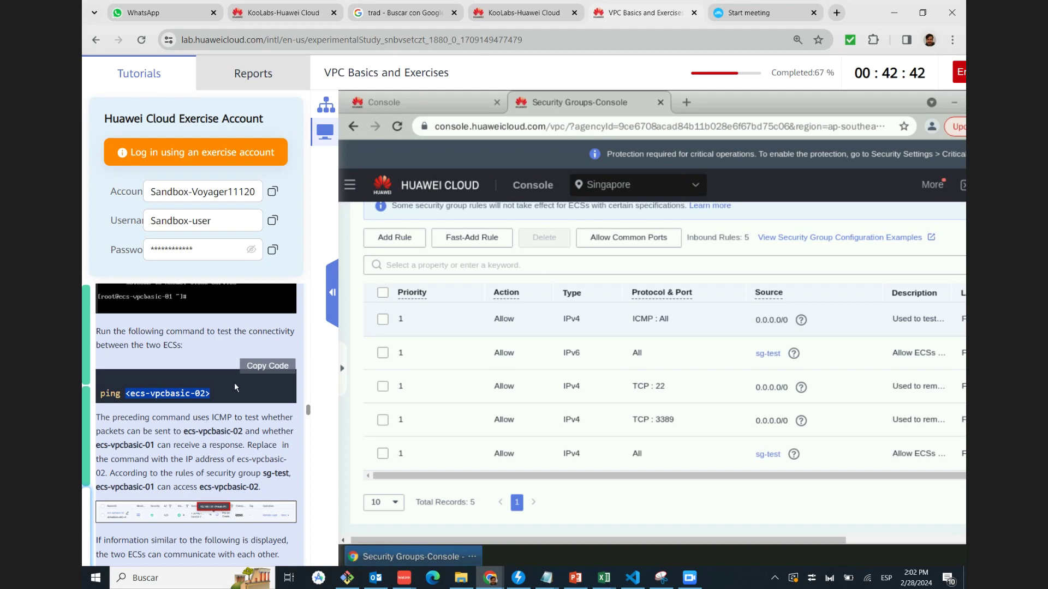
scroll(238, 410, down, 1)
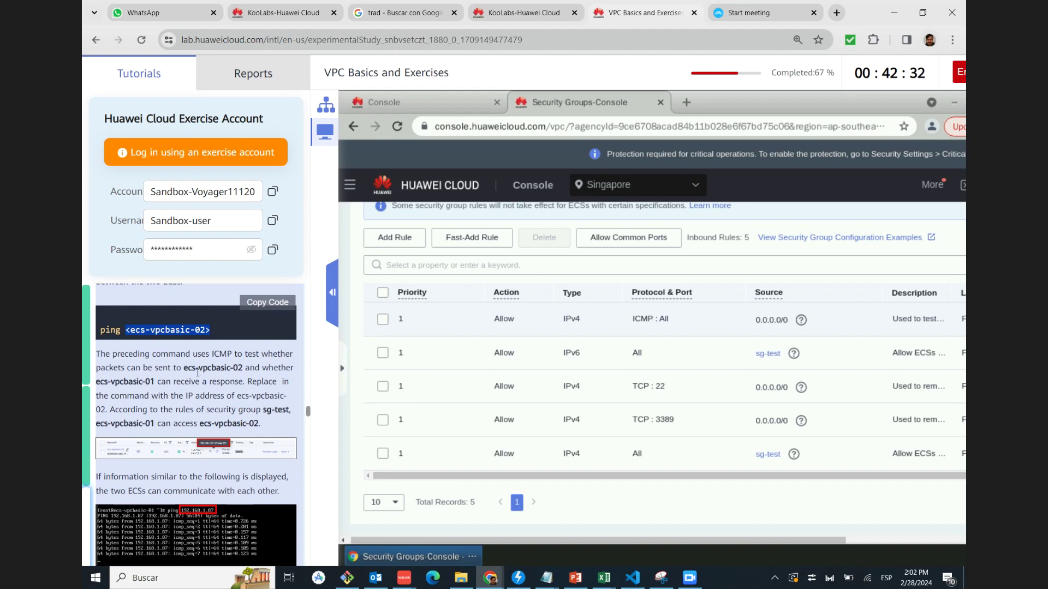
scroll(197, 376, down, 1)
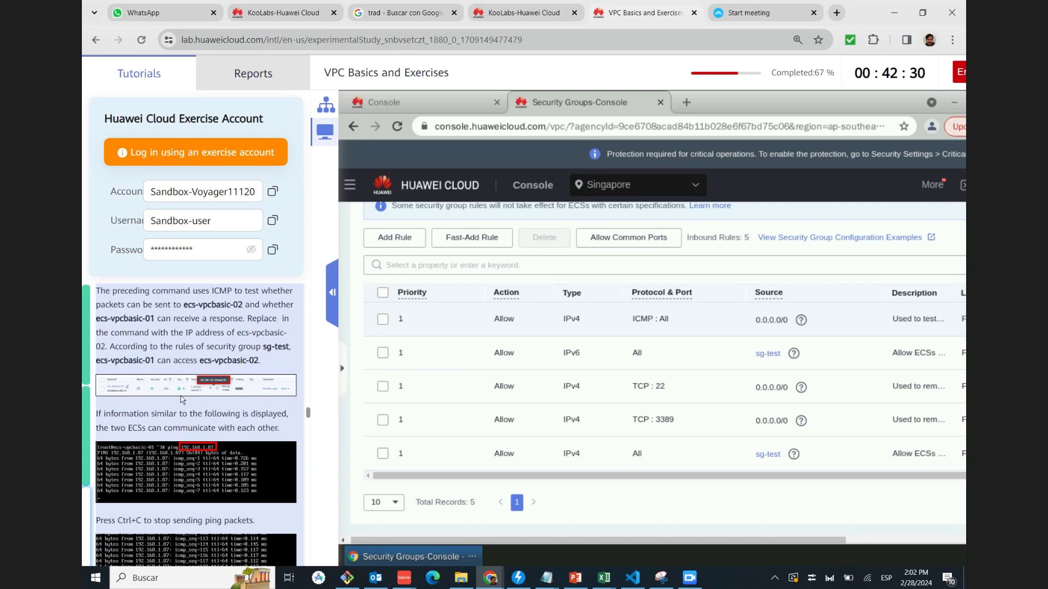
click(172, 466)
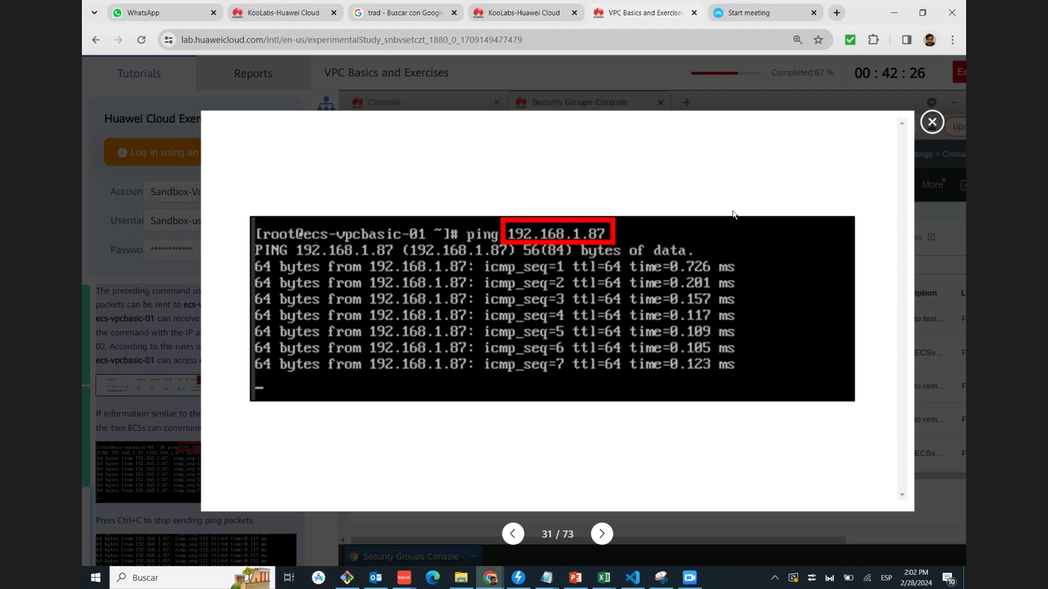
click(931, 122)
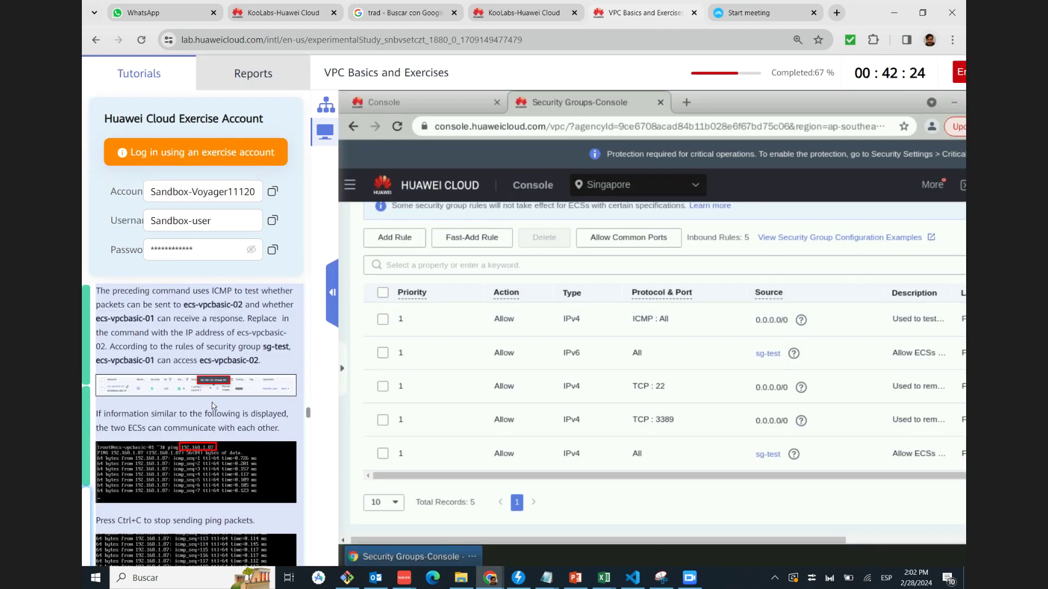
click(210, 382)
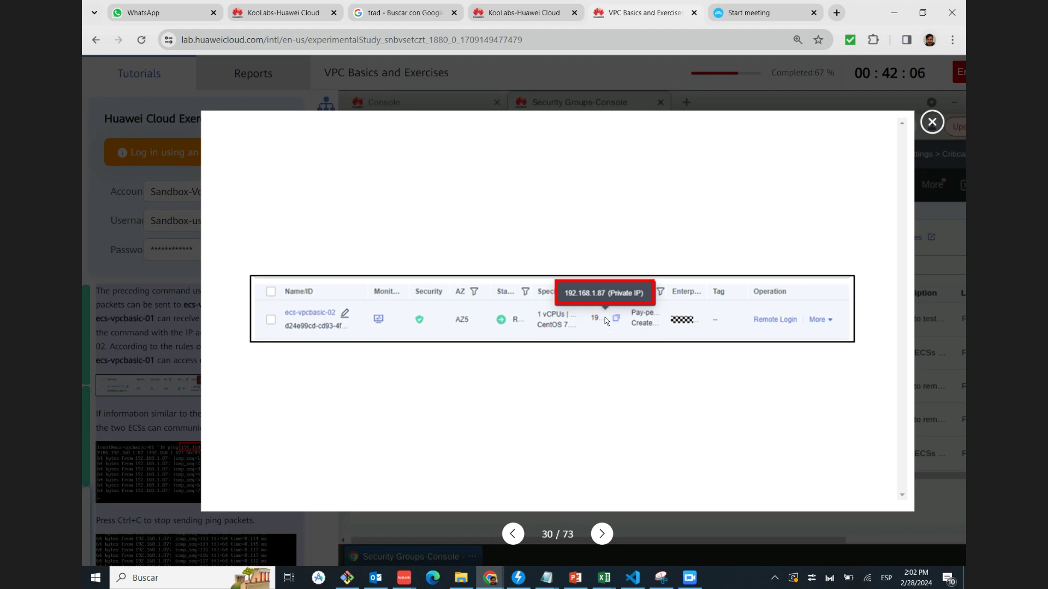
click(932, 121)
scroll(169, 378, down, 2)
scroll(162, 389, up, 1)
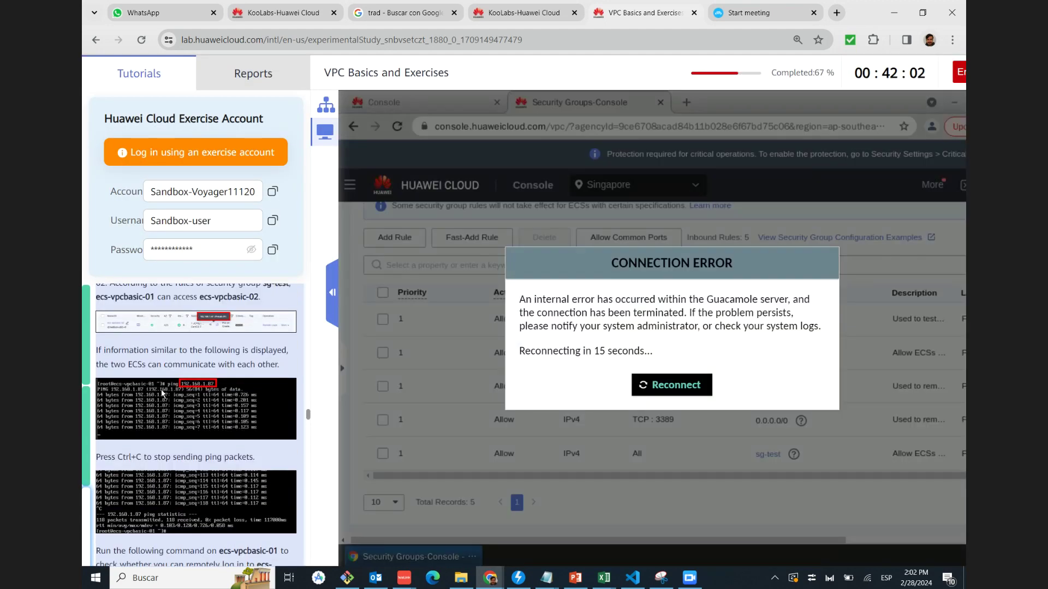
Reconnect the remote desktop and enlarge the ping result screenshot showing the ECSs communicating
click(673, 388)
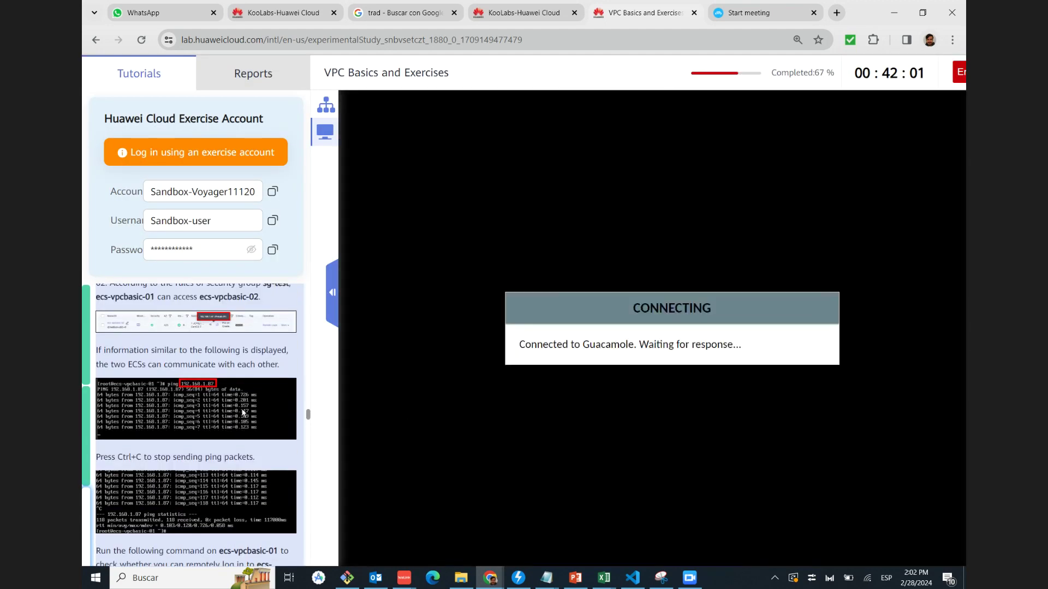
click(187, 403)
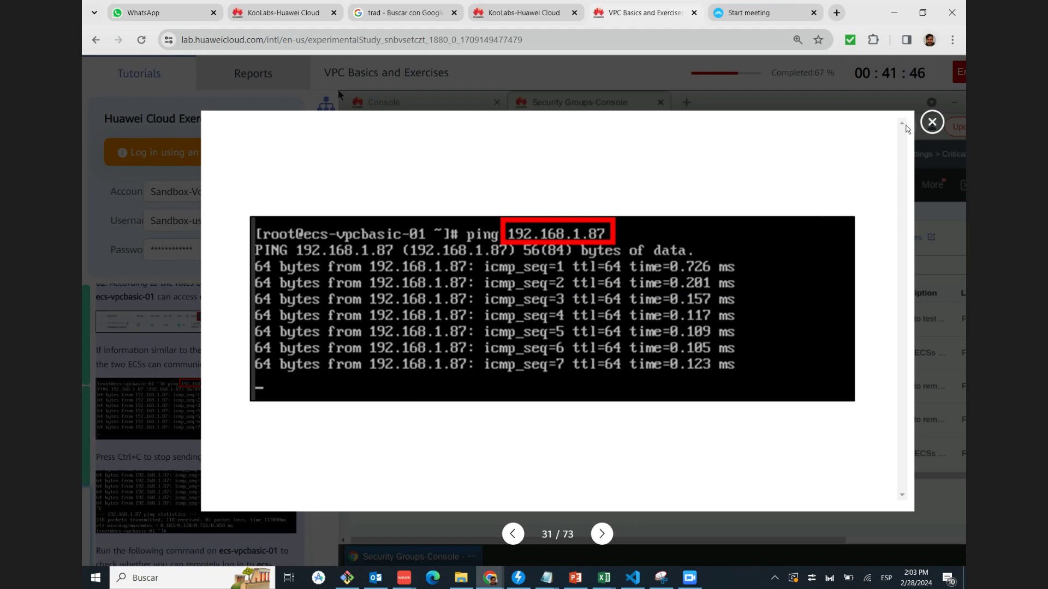
click(931, 123)
scroll(127, 415, down, 1)
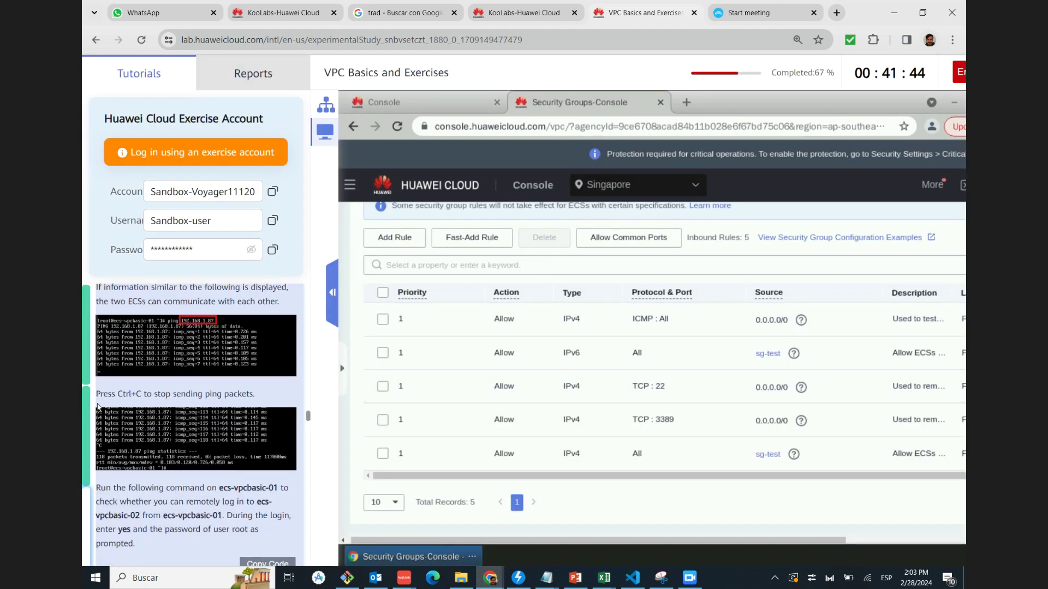
scroll(124, 431, down, 1)
View the ping statistics screenshot enlarged and scroll down through the tutorial
click(191, 373)
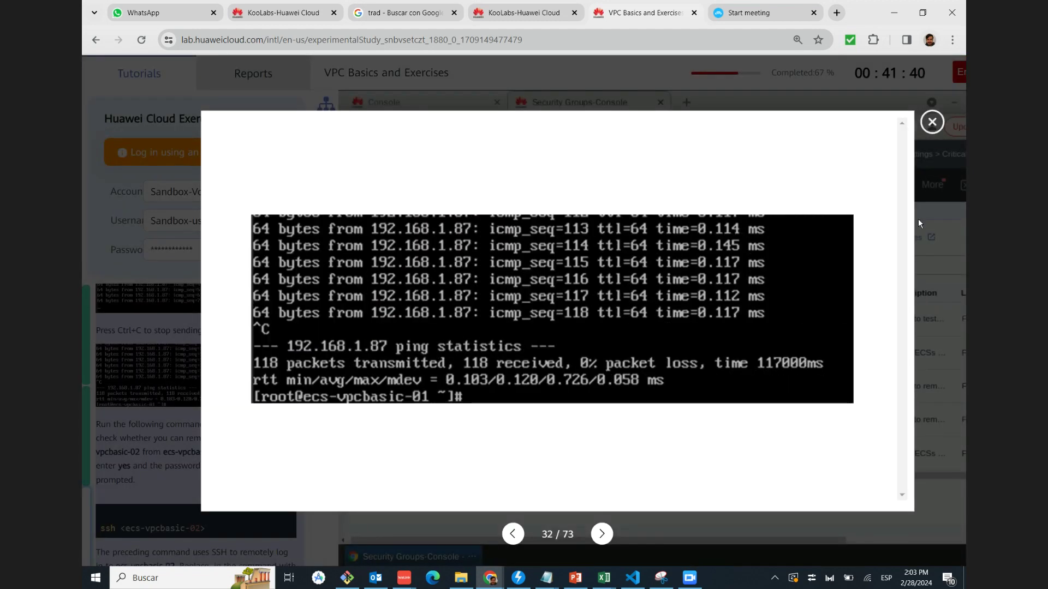
click(932, 121)
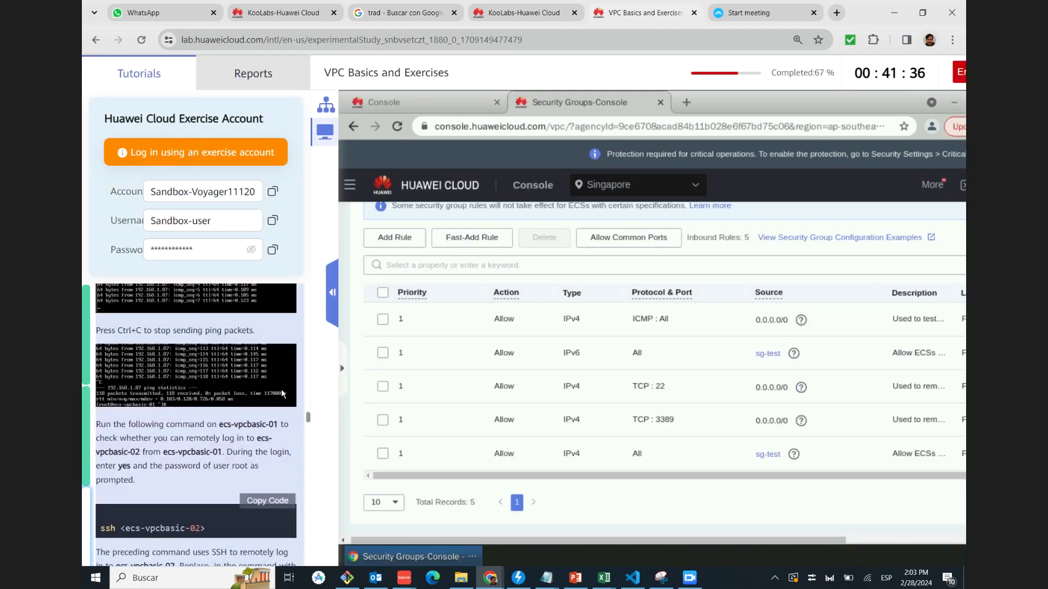
scroll(281, 388, down, 1)
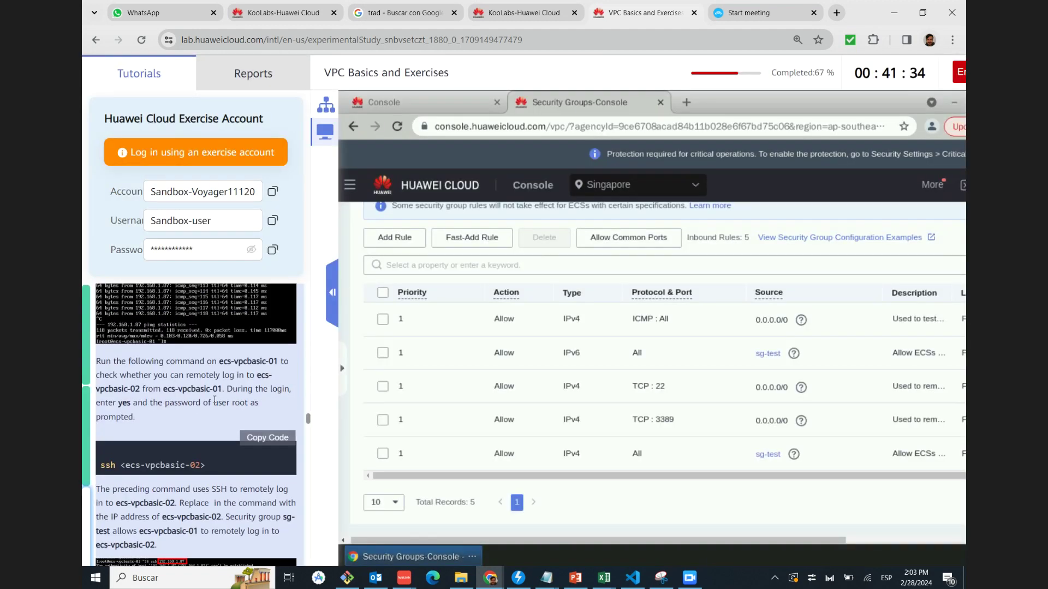
scroll(215, 401, down, 1)
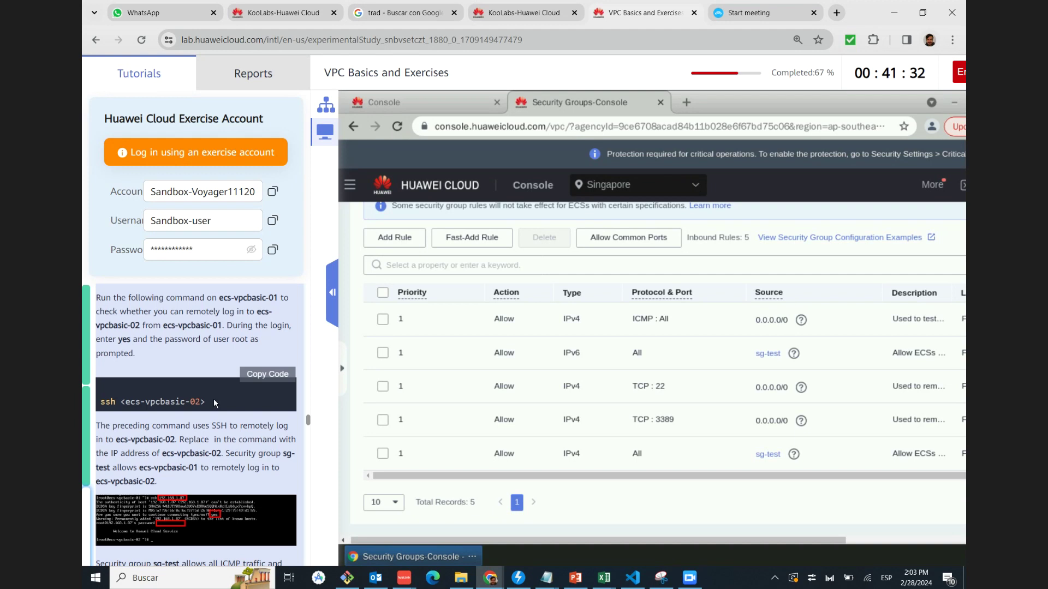
scroll(203, 413, up, 1)
scroll(203, 414, down, 3)
scroll(203, 416, up, 1)
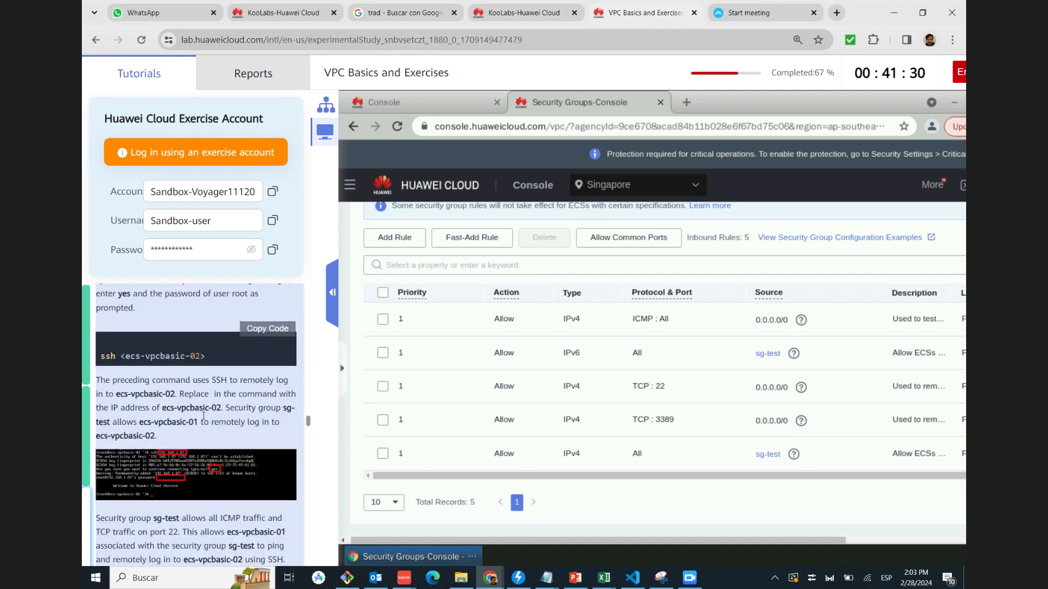
scroll(203, 416, up, 2)
scroll(185, 419, down, 1)
scroll(165, 422, down, 1)
scroll(156, 376, down, 4)
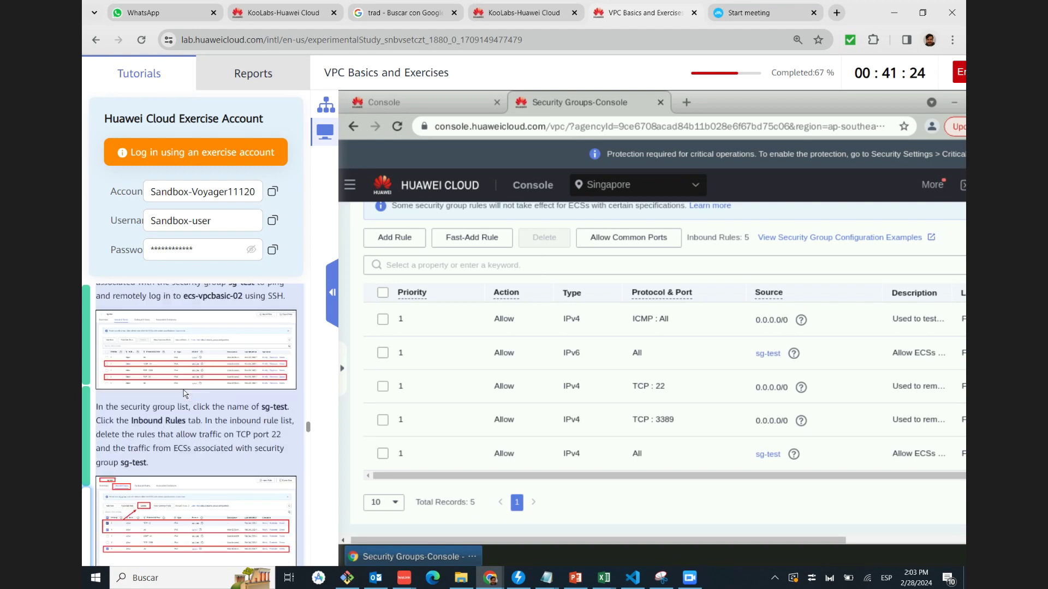
scroll(185, 393, down, 4)
scroll(191, 392, down, 2)
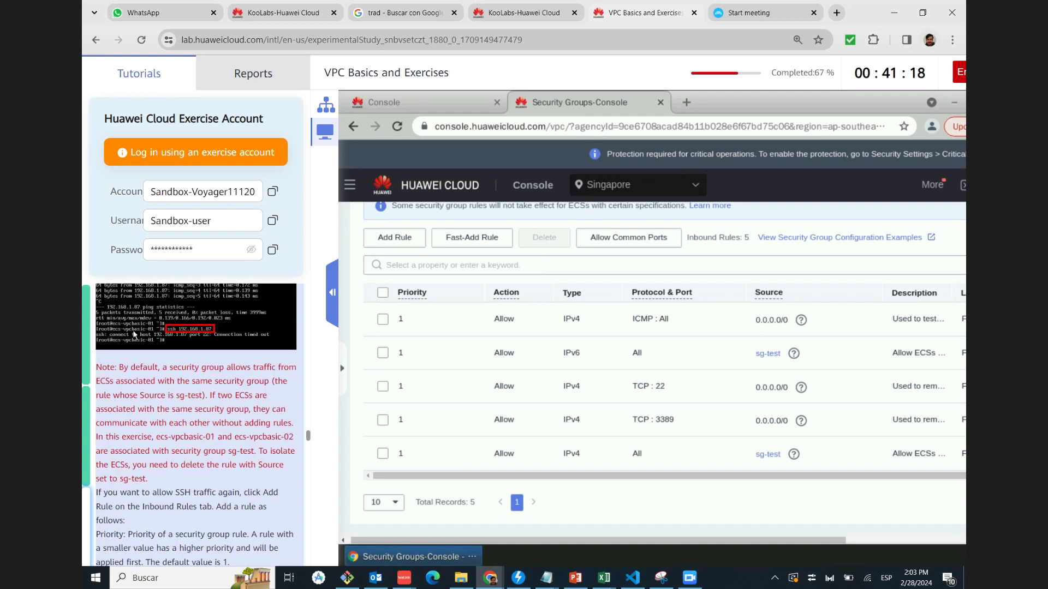
Examine the failed SSH connection screenshot and scroll to the red note about the sg-test rule
click(174, 327)
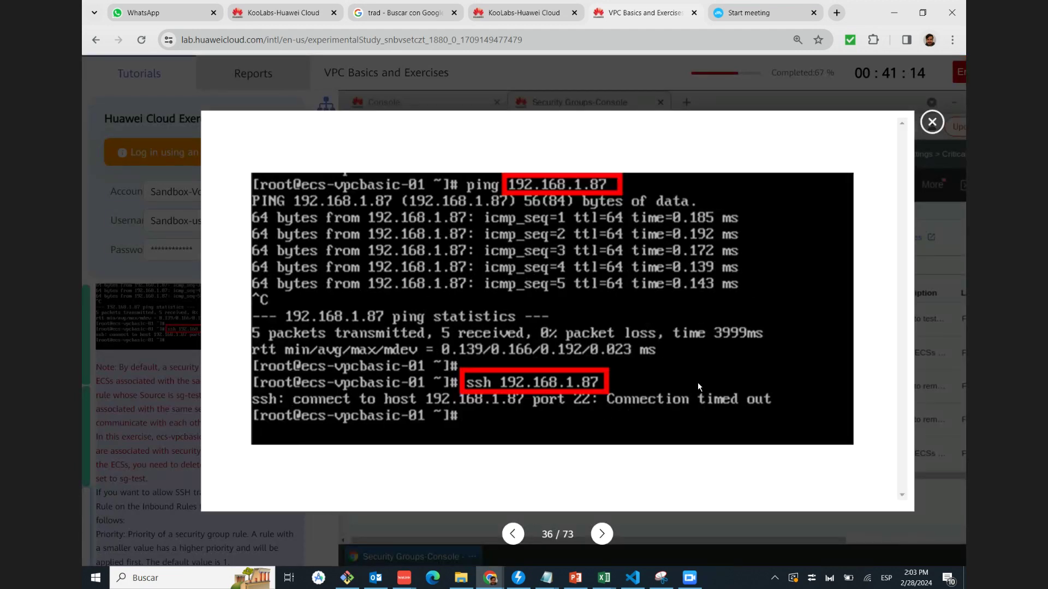
click(931, 123)
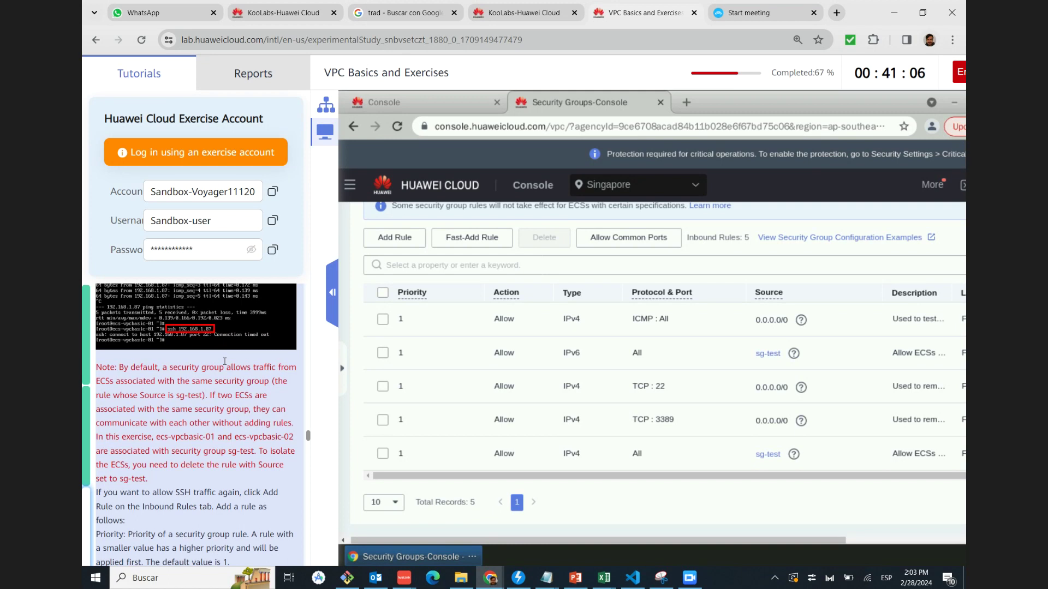
click(228, 325)
key(Escape)
scroll(245, 344, down, 2)
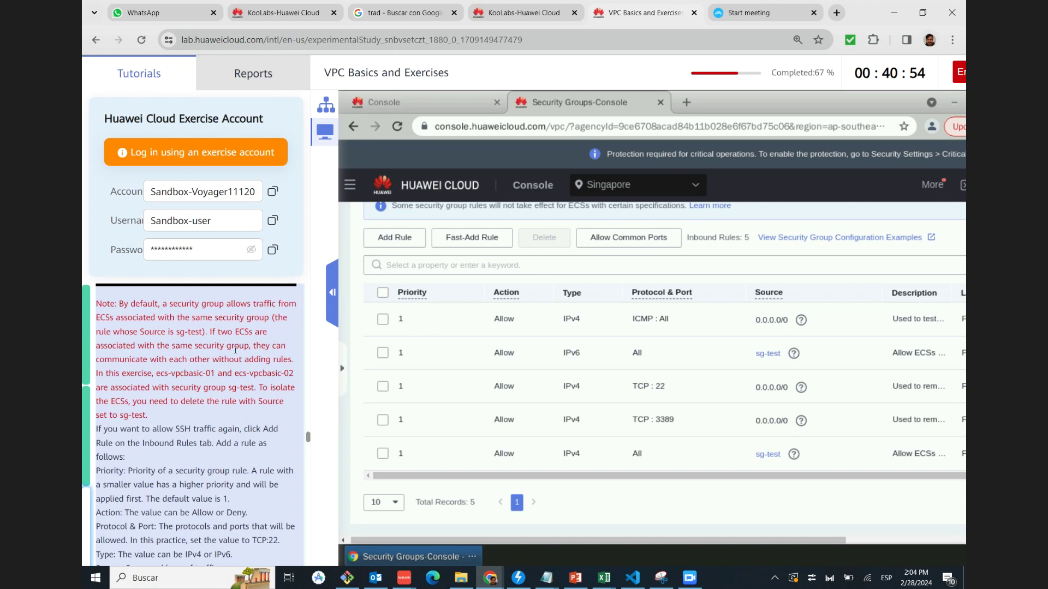
Bring the MINGW64 terminal forward, then minimize it to reveal the lab
click(346, 578)
mouse_move(453, 228)
mouse_down()
mouse_move(482, 228)
mouse_move(513, 175)
mouse_up()
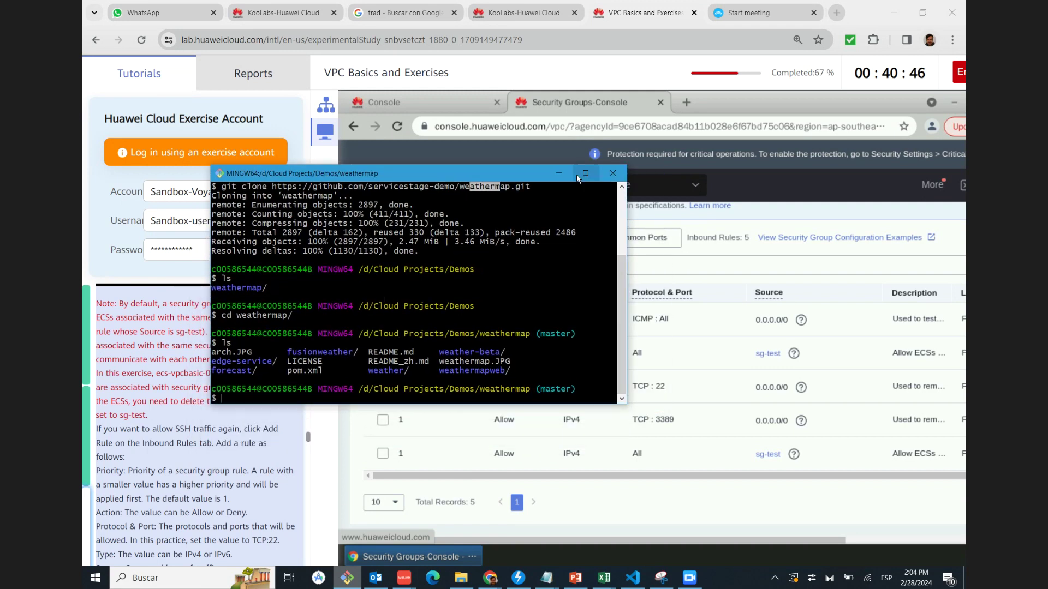
click(558, 173)
Scroll the tutorial to the NAT gateway EIP parameters and switch to HCCDP.xlsx in Excel
scroll(190, 412, down, 2)
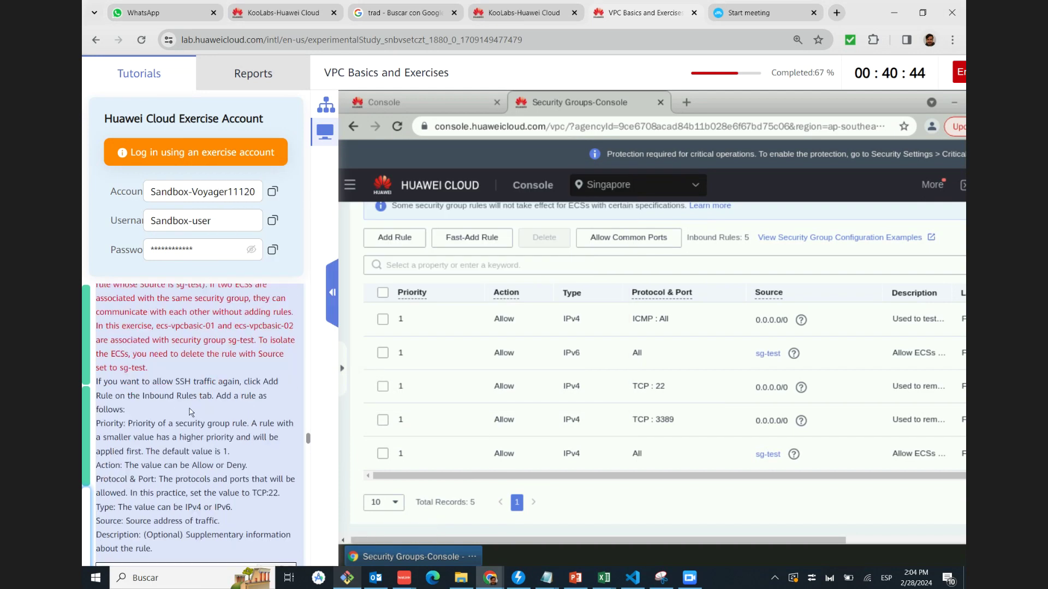
scroll(197, 403, down, 5)
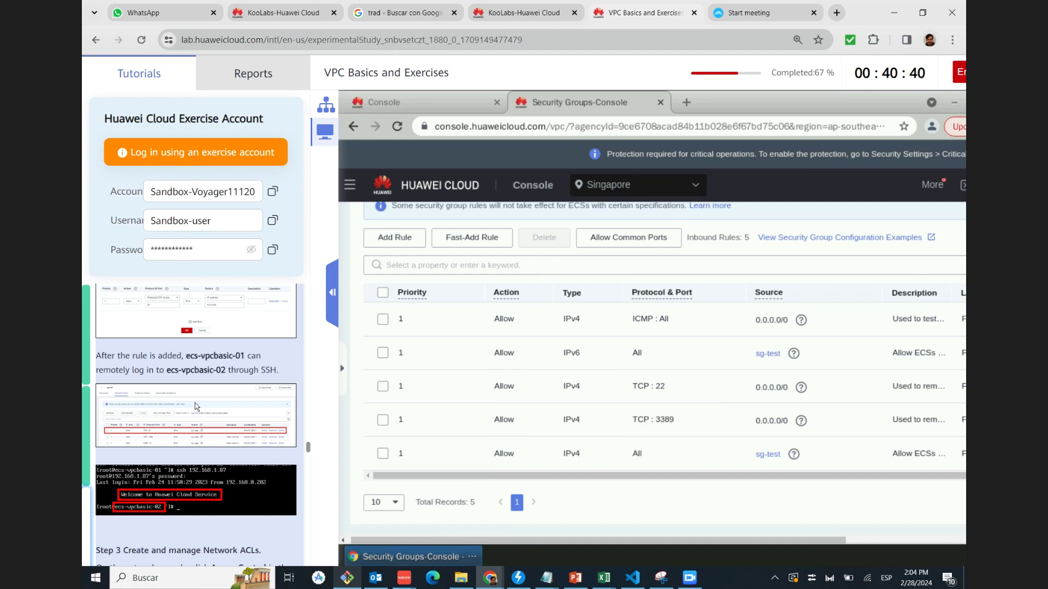
scroll(195, 403, down, 4)
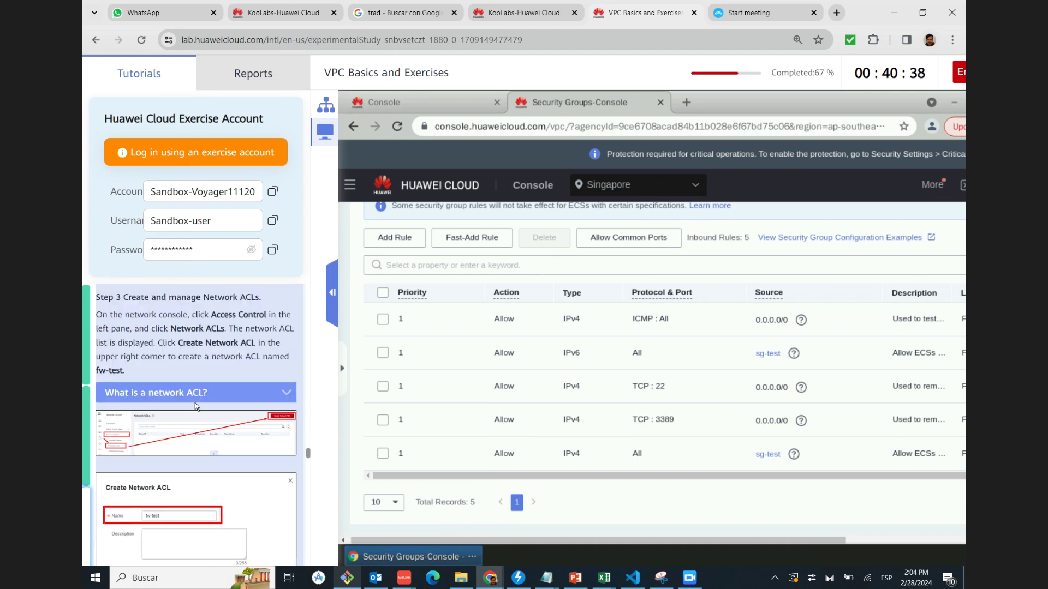
scroll(195, 403, down, 4)
scroll(195, 403, down, 15)
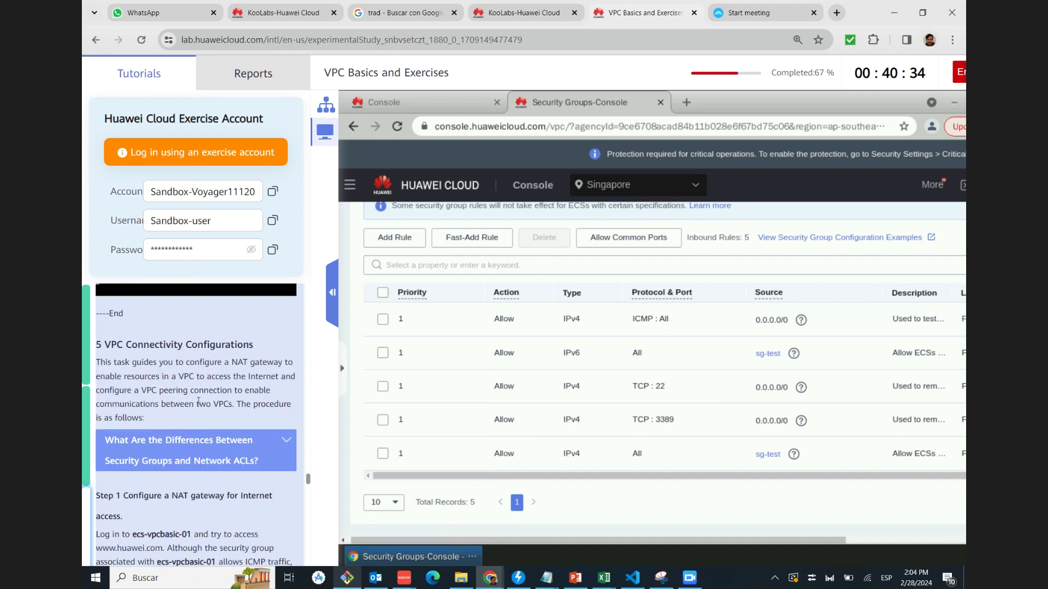
scroll(200, 404, down, 1)
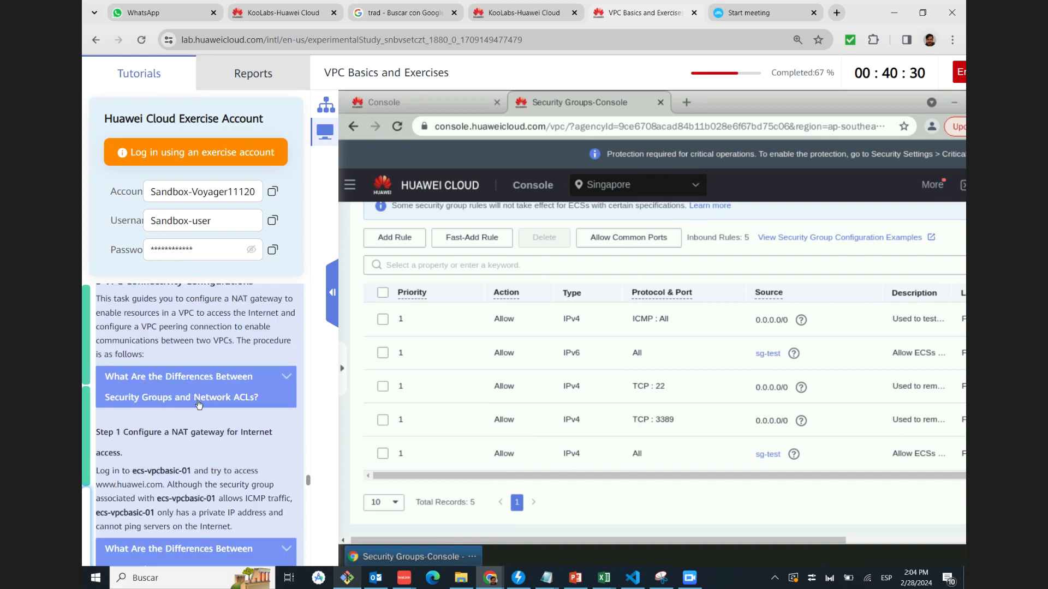
scroll(194, 412, down, 10)
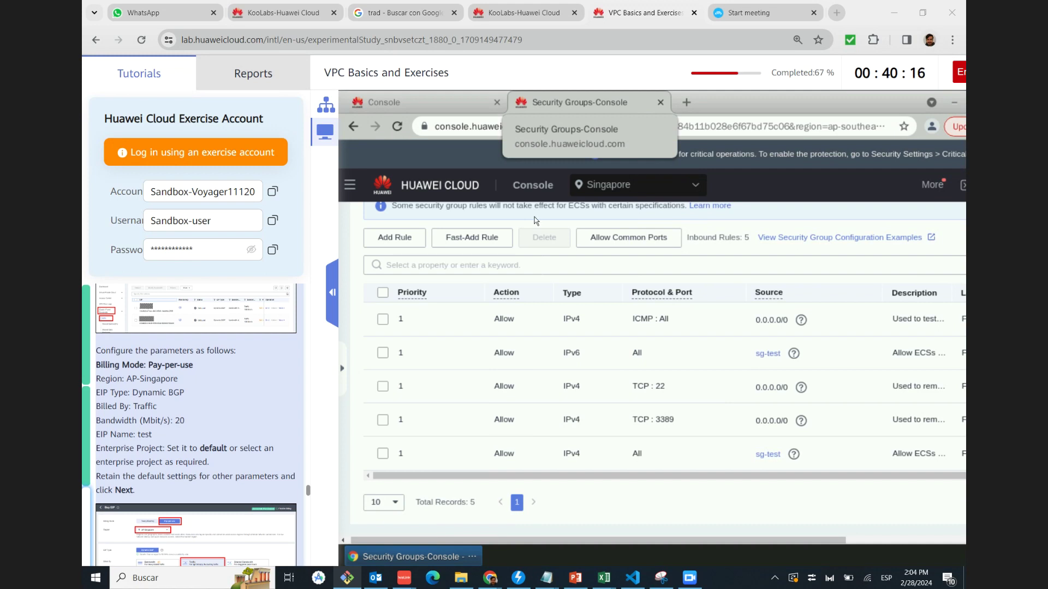
mouse_move(633, 578)
click(665, 519)
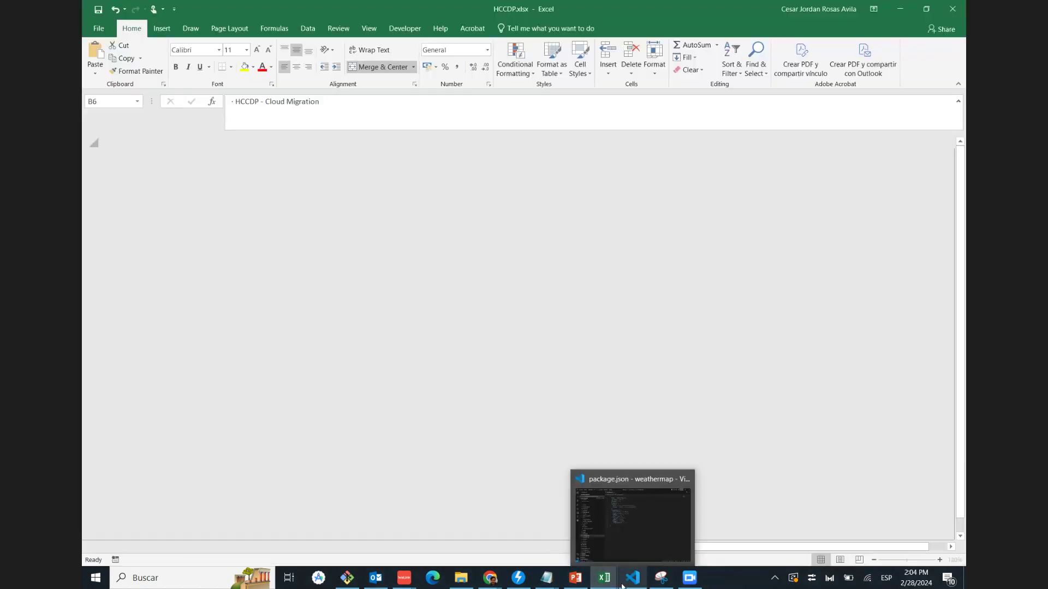
Open HCCDA_Plan.xlsx from the recent workbooks and select the Chapter 4 entry in cell A4
click(98, 28)
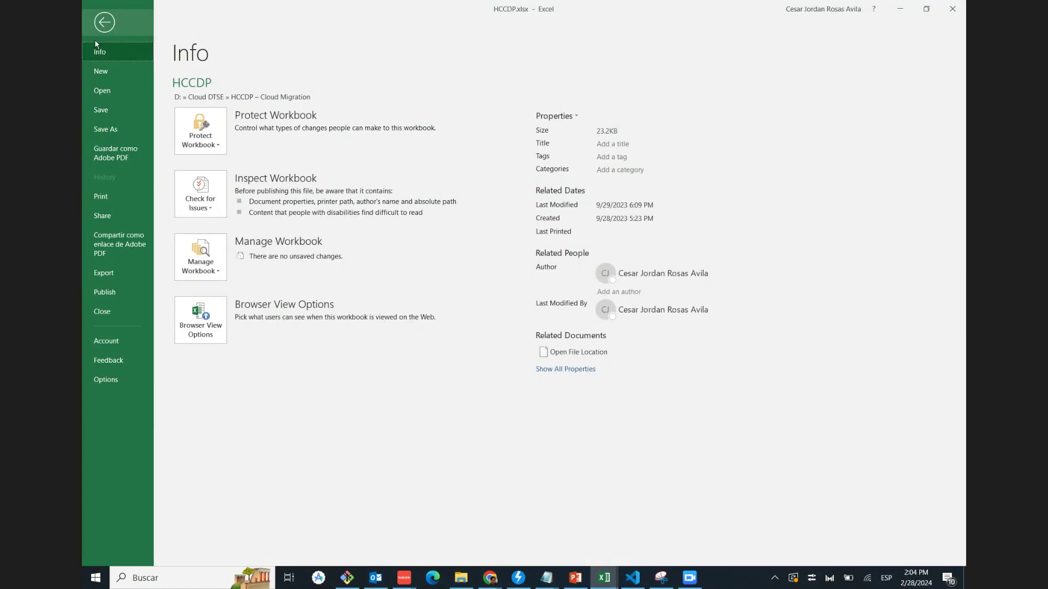
click(102, 92)
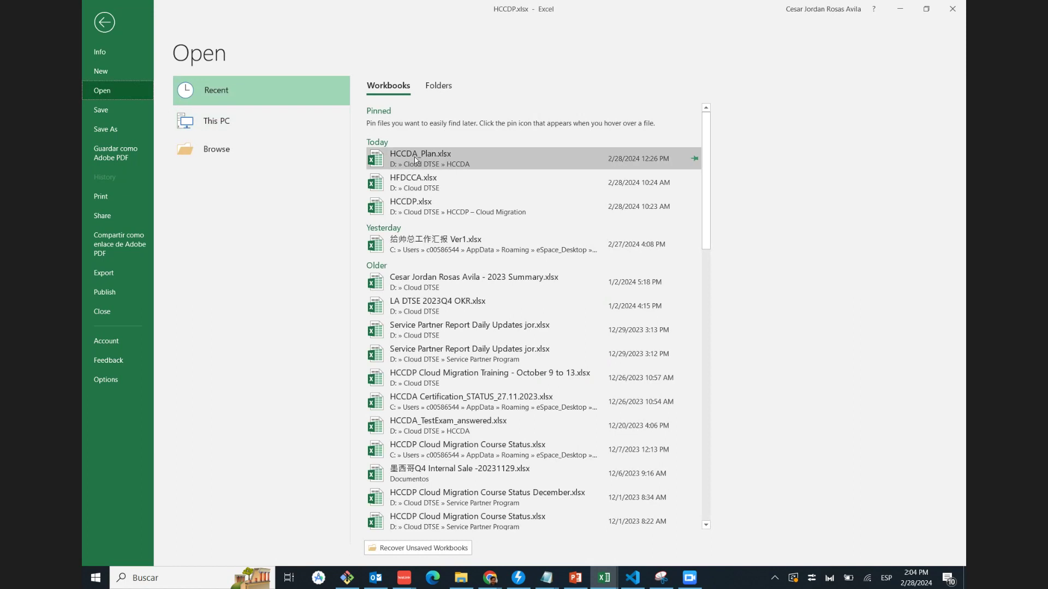
key(Escape)
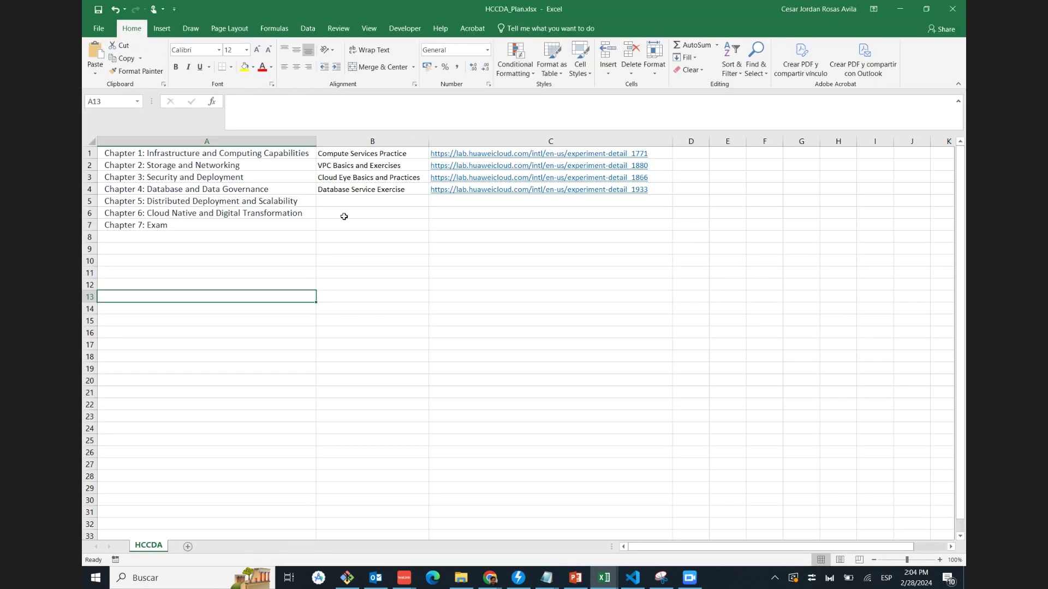
click(240, 194)
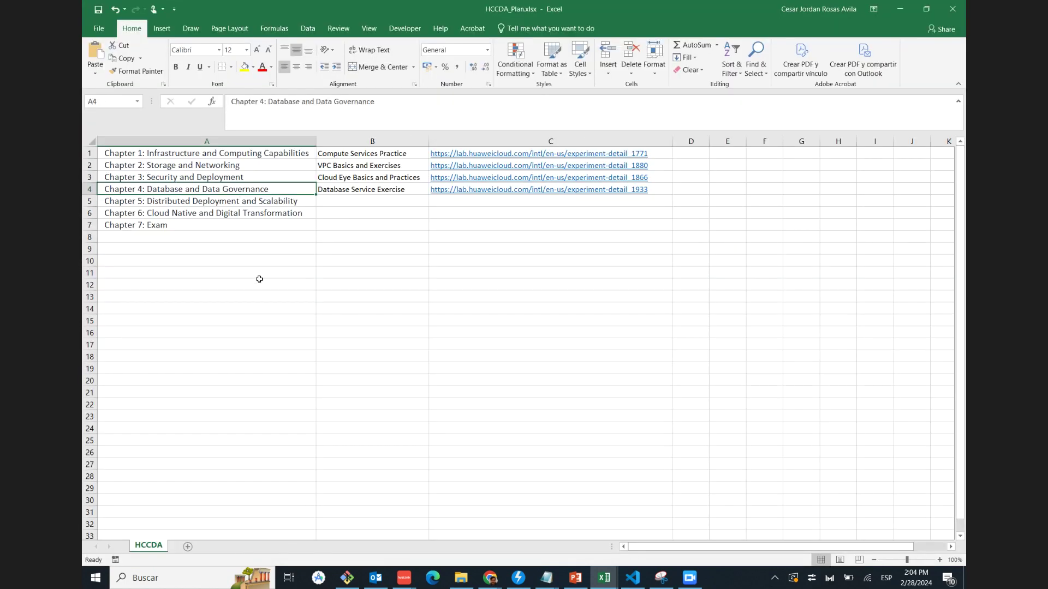